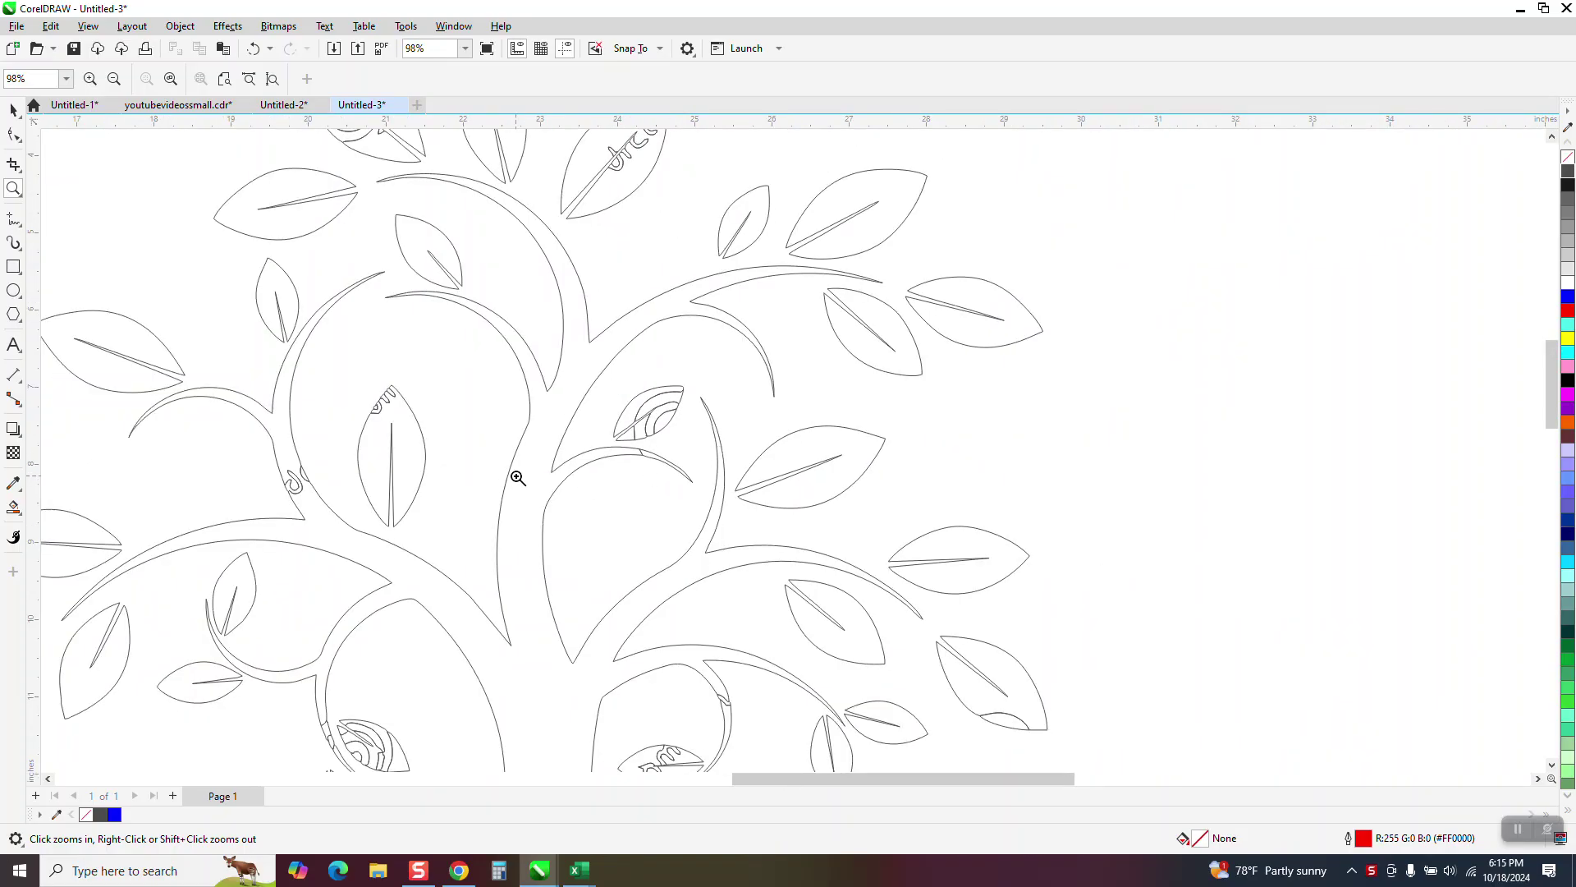
- Try moving the trunk-and-branches outline away from the leaves, and undo the move
scroll(546, 485, down, 2)
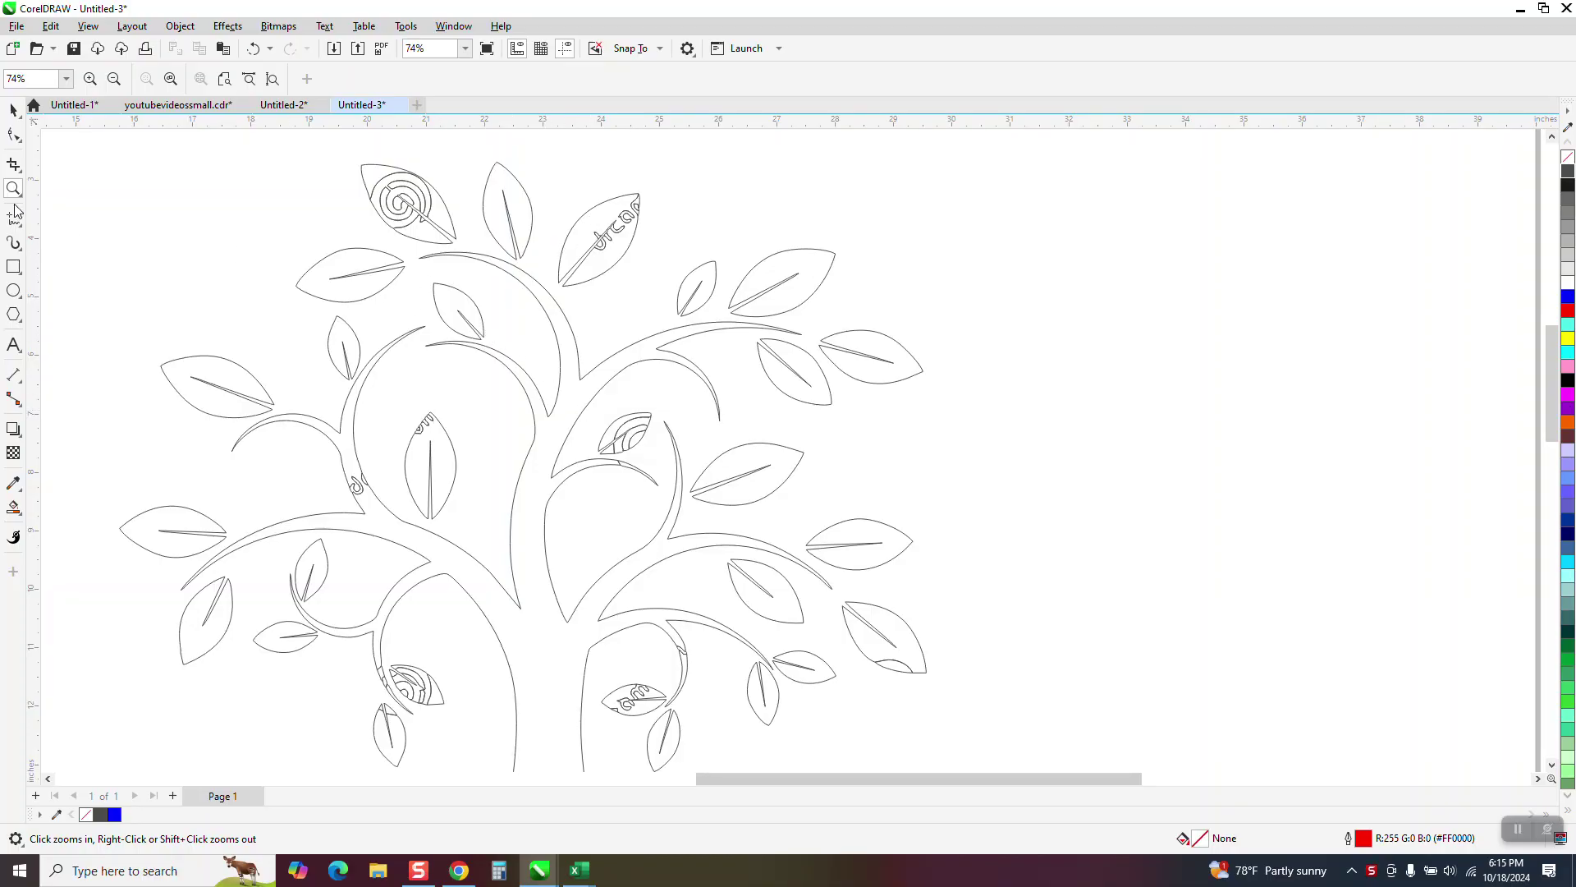
click(14, 110)
drag(561, 382, 805, 520)
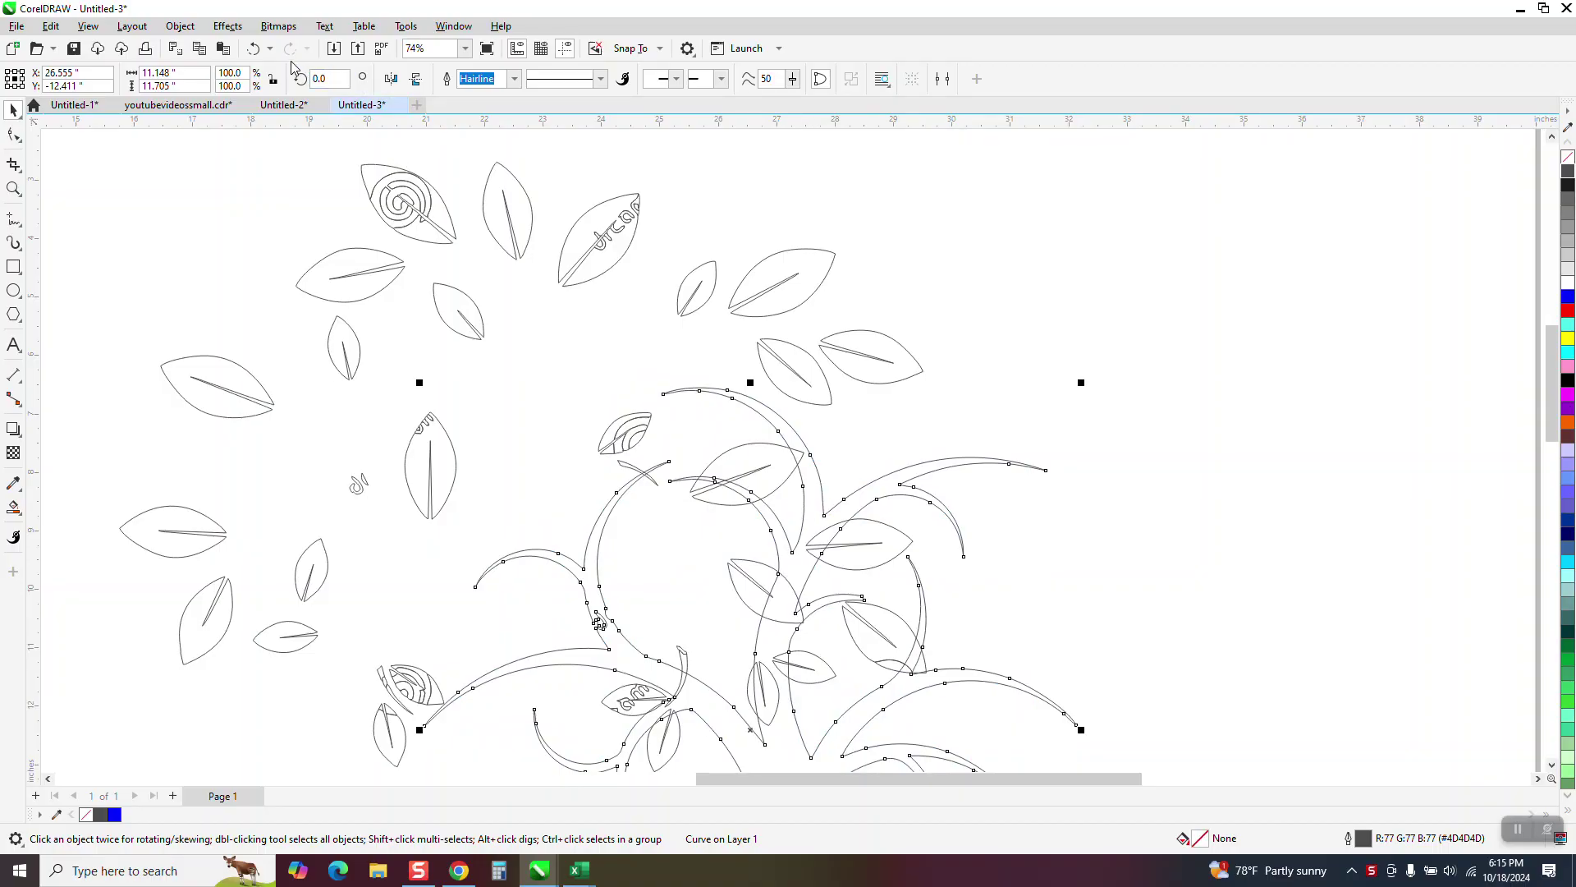
click(254, 48)
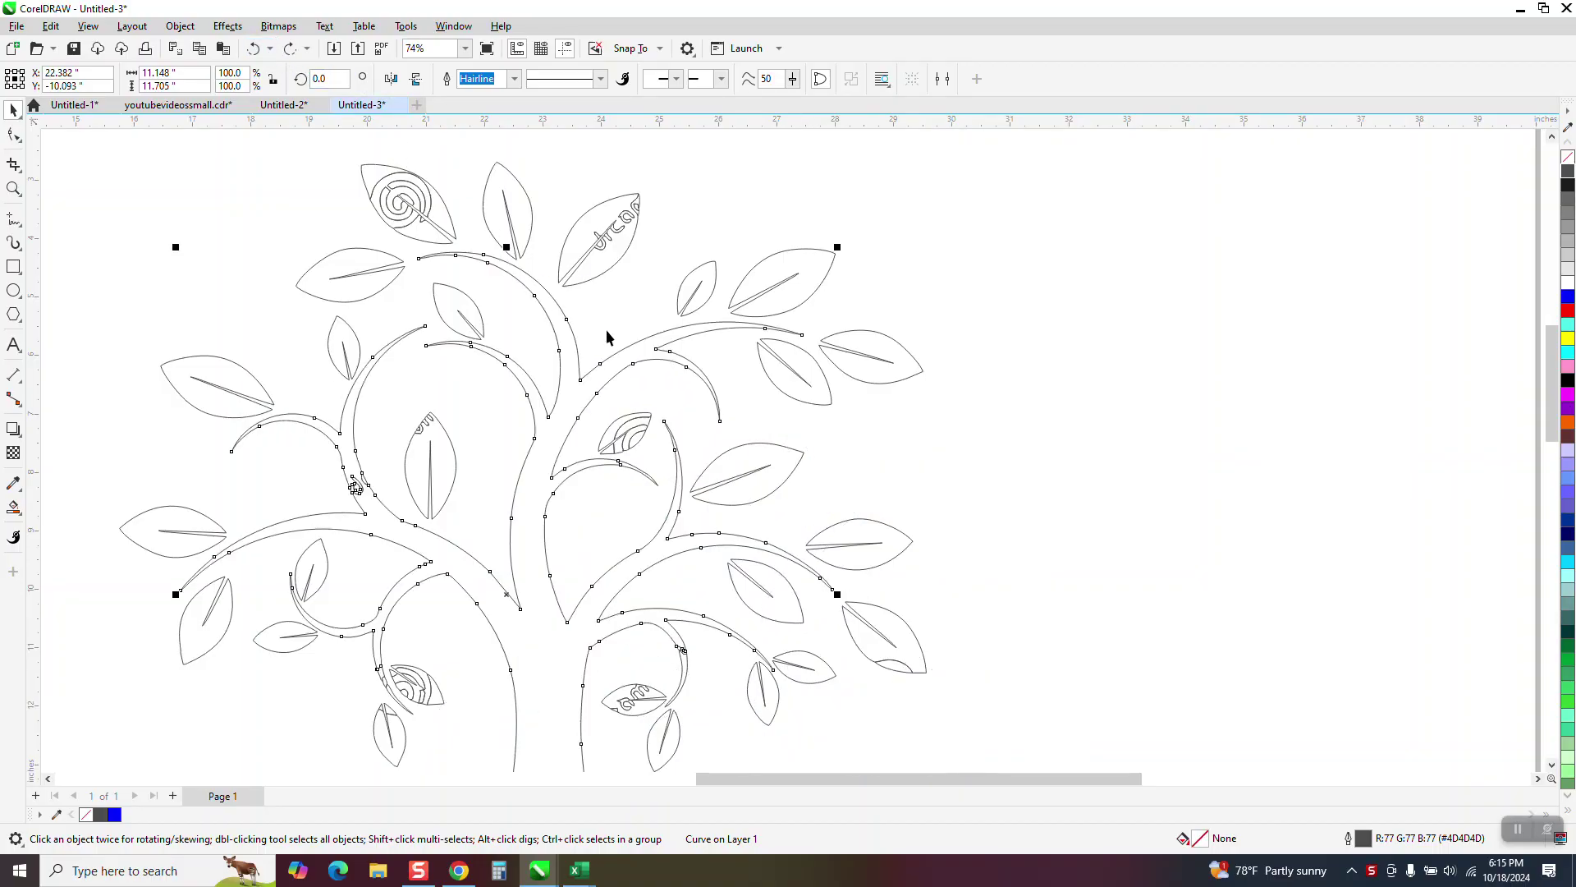
- Remove the leftover lines inside the small leaf above the inner right branch with Virtual Segment Delete, keeping its outline and vein
click(13, 188)
drag(673, 396, 578, 490)
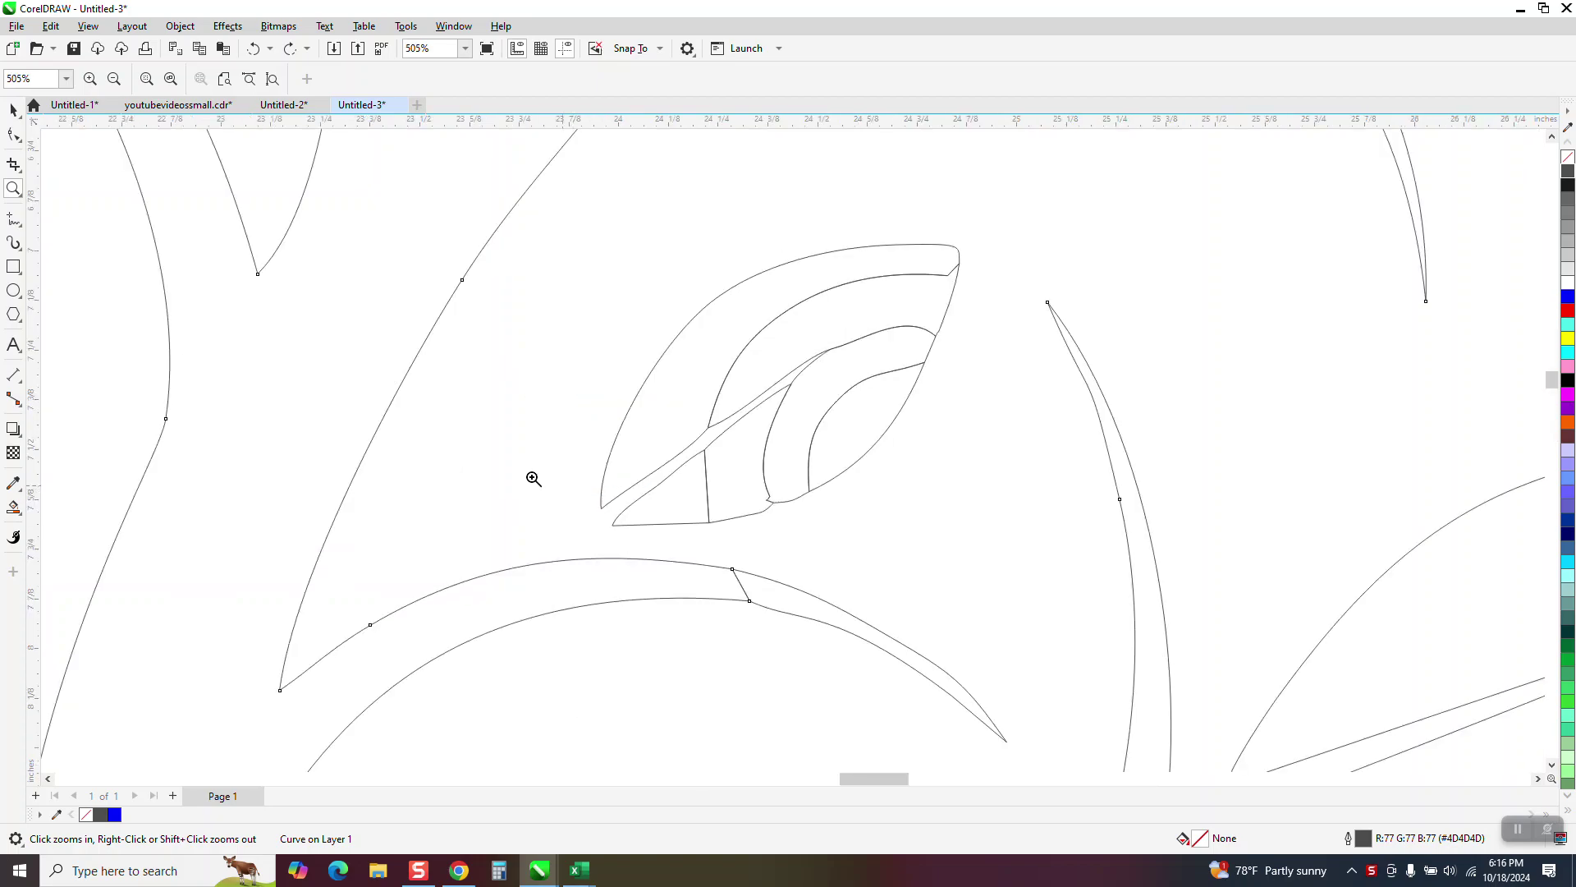
click(20, 172)
click(123, 201)
drag(744, 326, 858, 338)
click(872, 381)
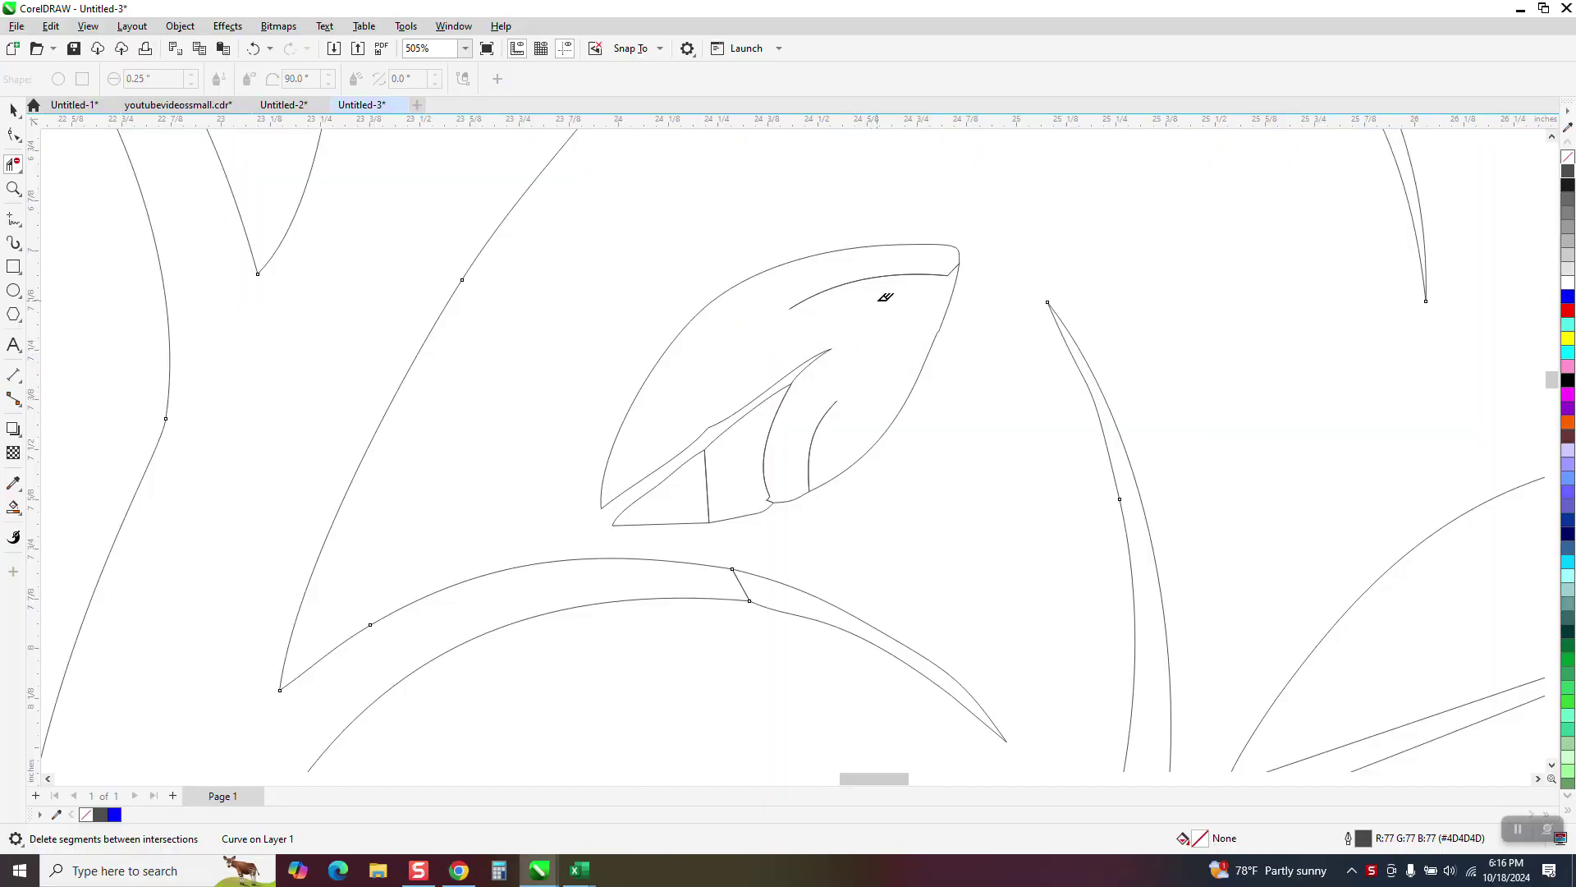
click(897, 278)
click(811, 434)
click(763, 452)
click(703, 487)
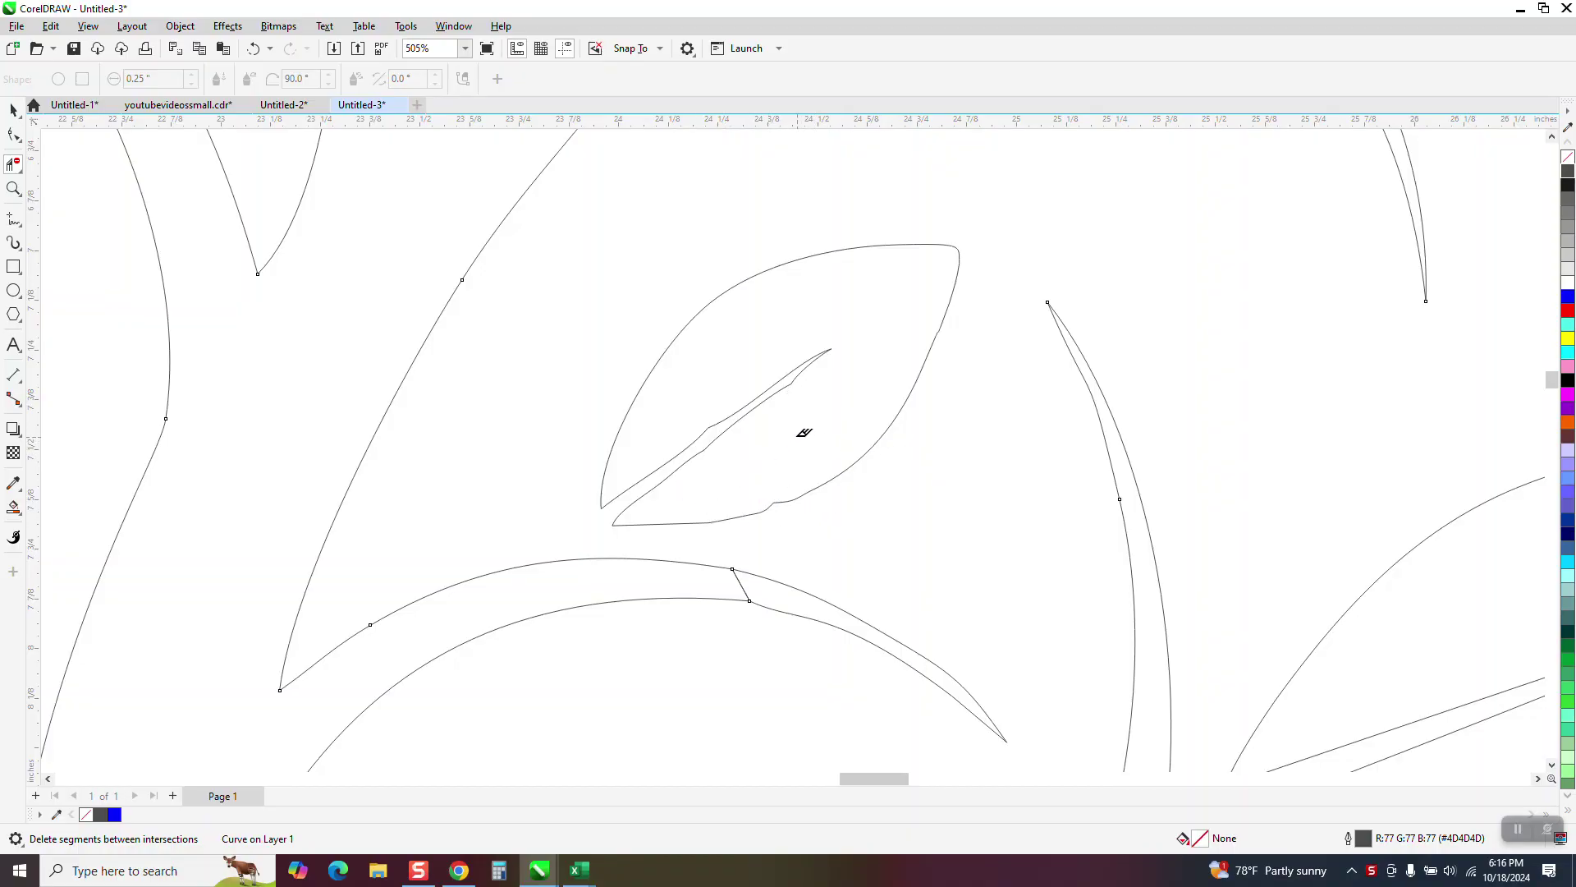
- Smart Fill every region of the spiral-marked leaf beside the lower-left branch with blue, leaving the vein slit open
scroll(728, 421, down, 2)
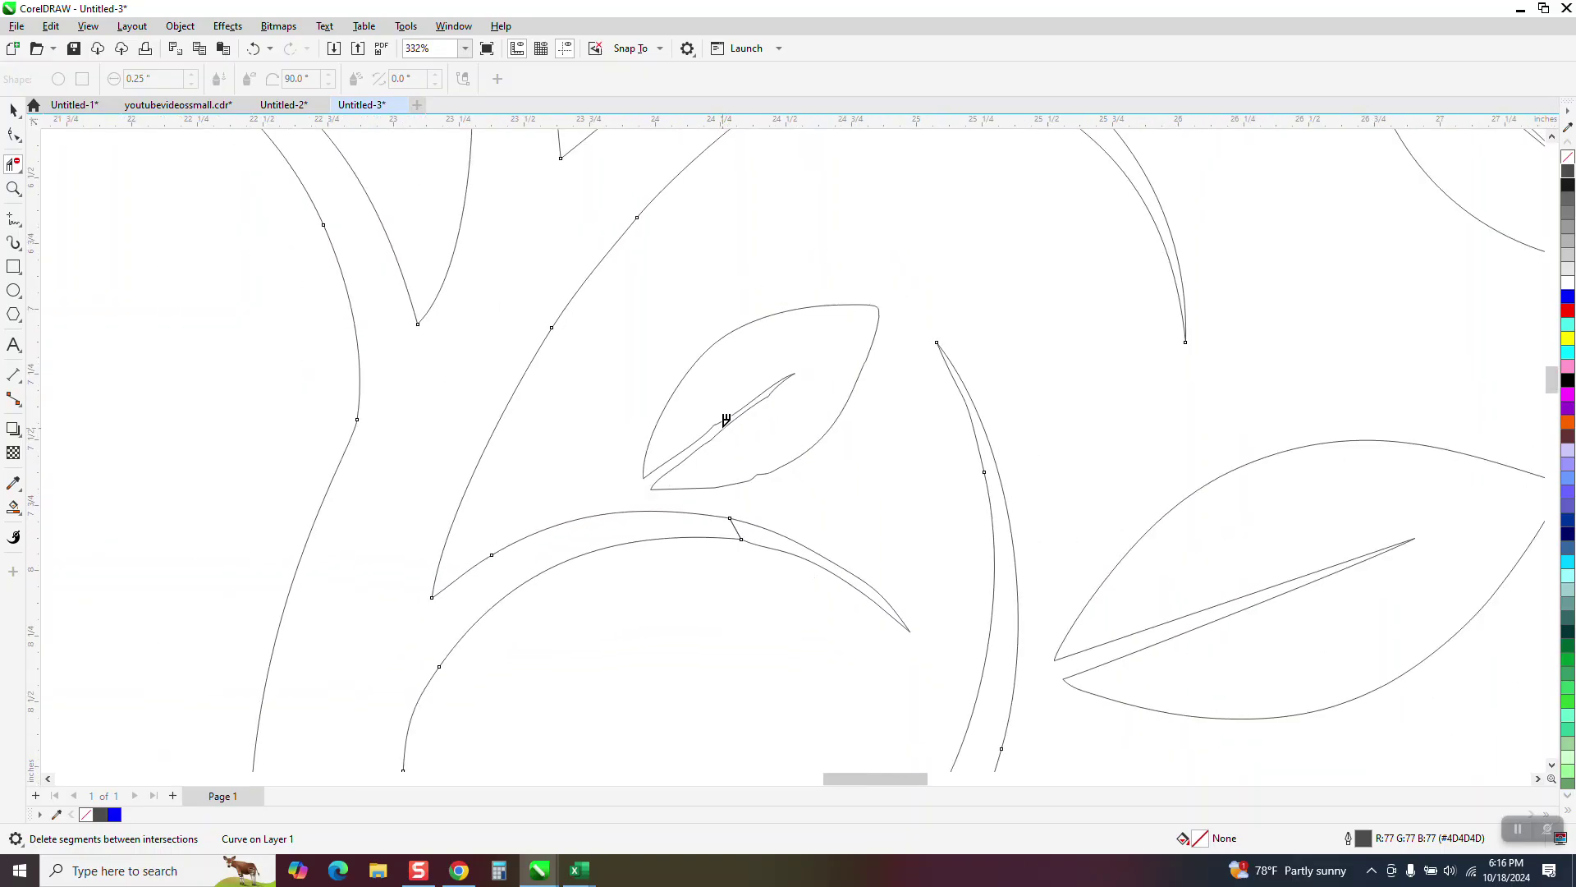
scroll(916, 572, down, 5)
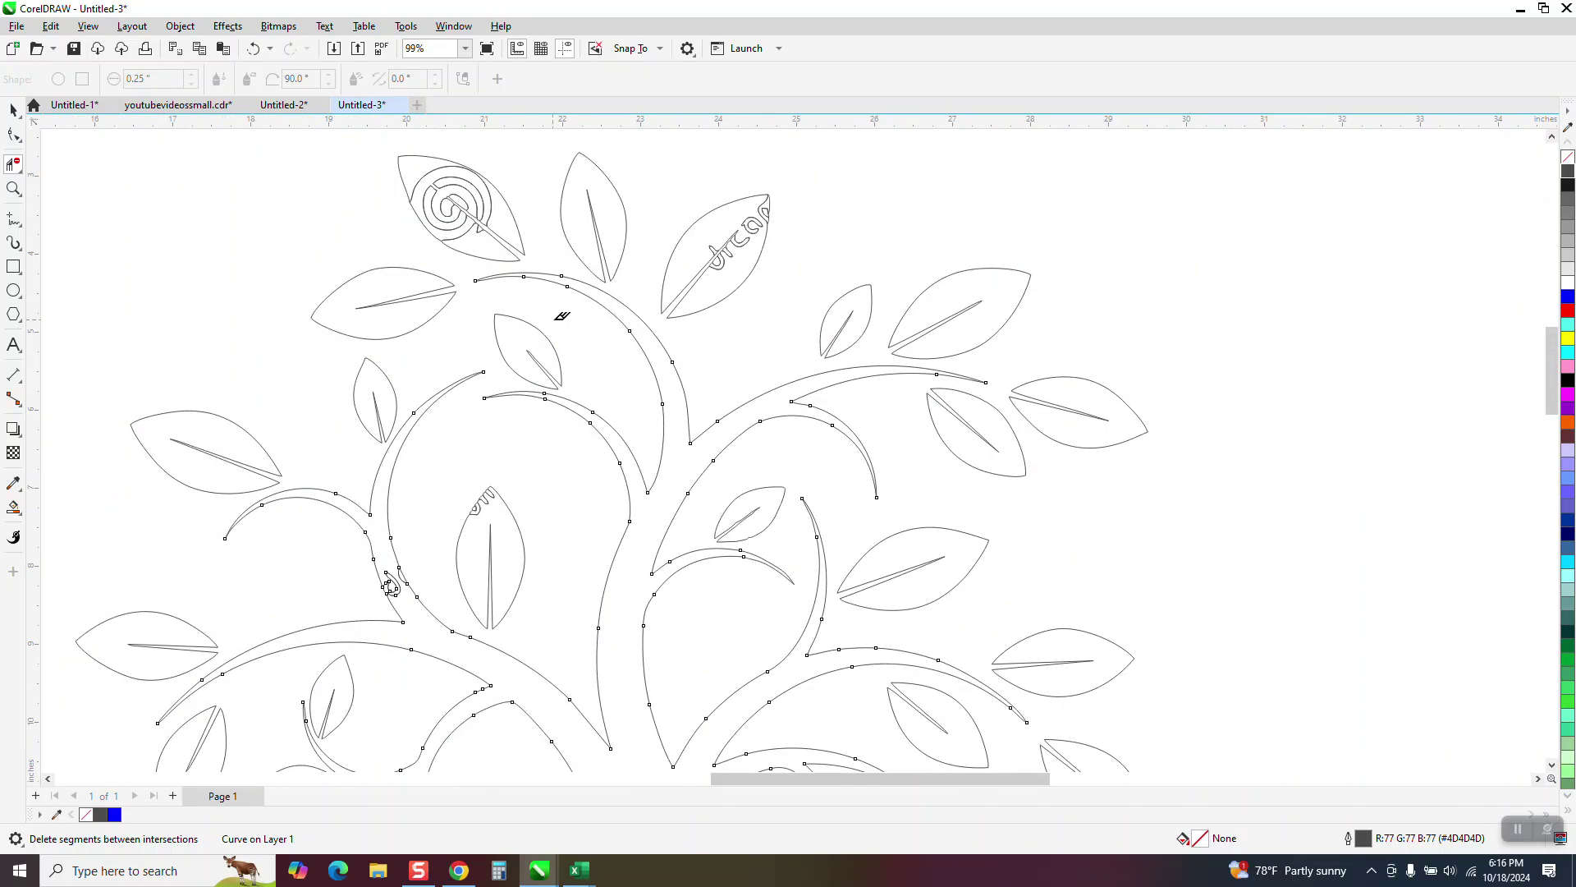
scroll(756, 352, down, 2)
click(13, 189)
drag(529, 612, 676, 690)
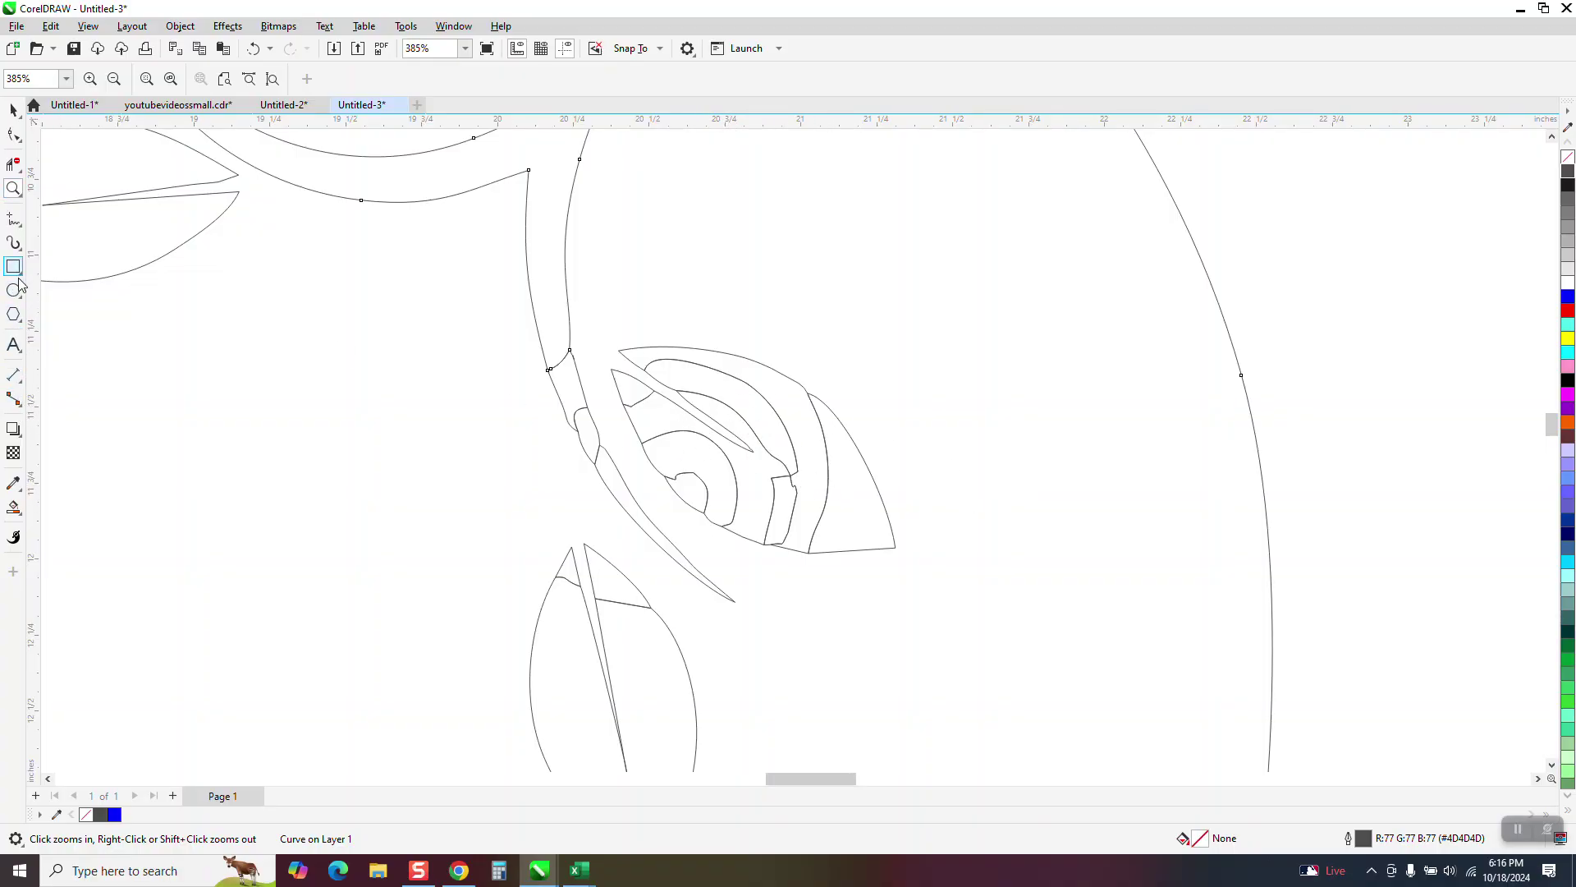
click(13, 508)
click(40, 526)
click(639, 398)
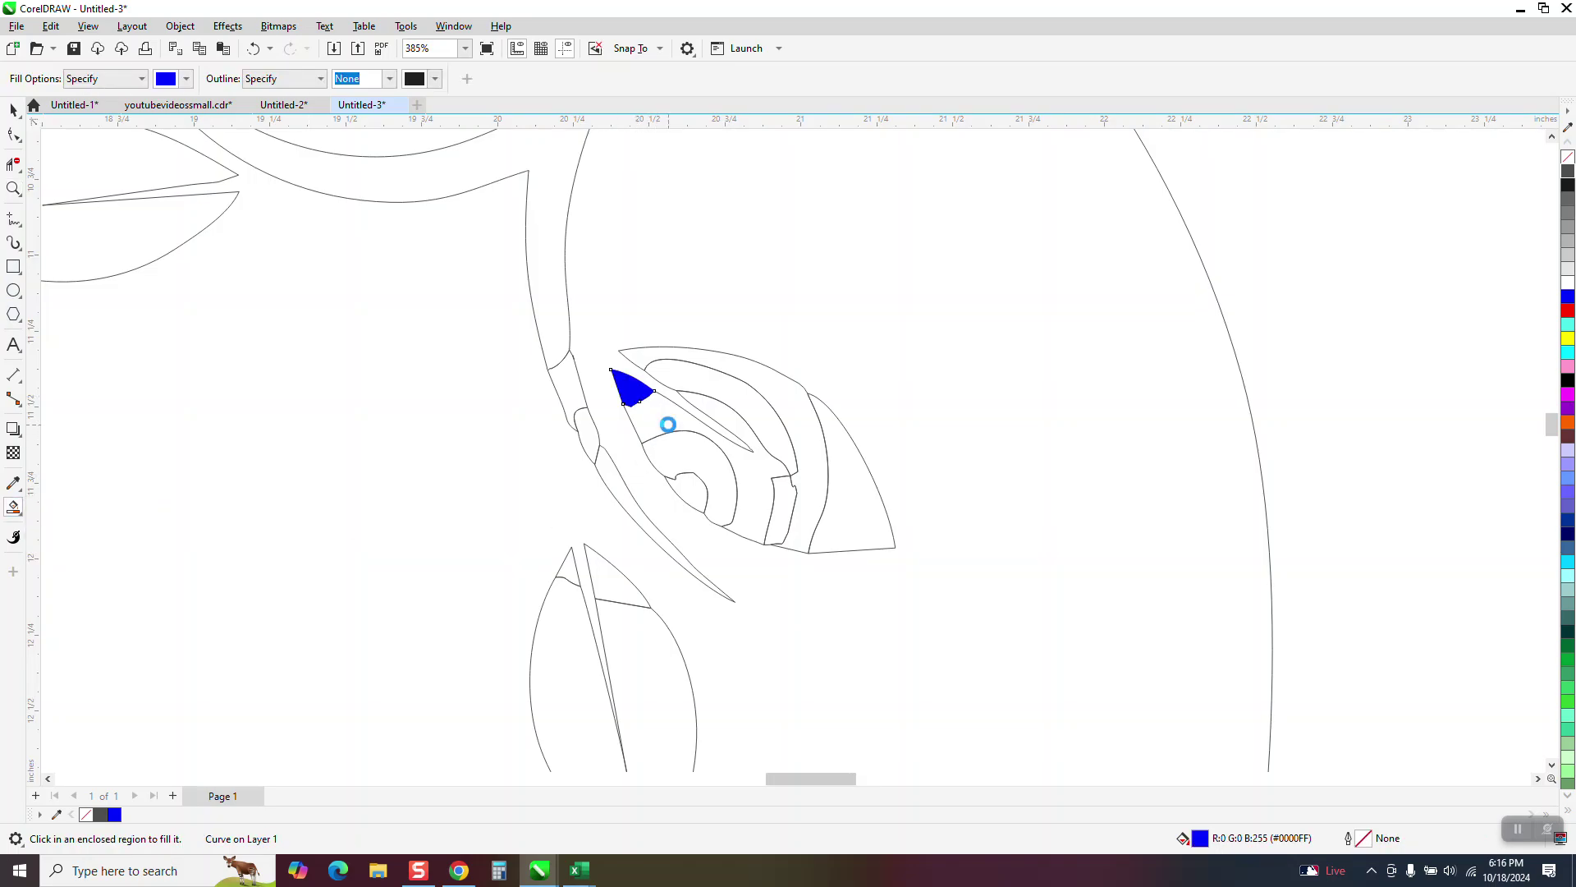
click(668, 427)
click(678, 447)
click(700, 481)
click(778, 507)
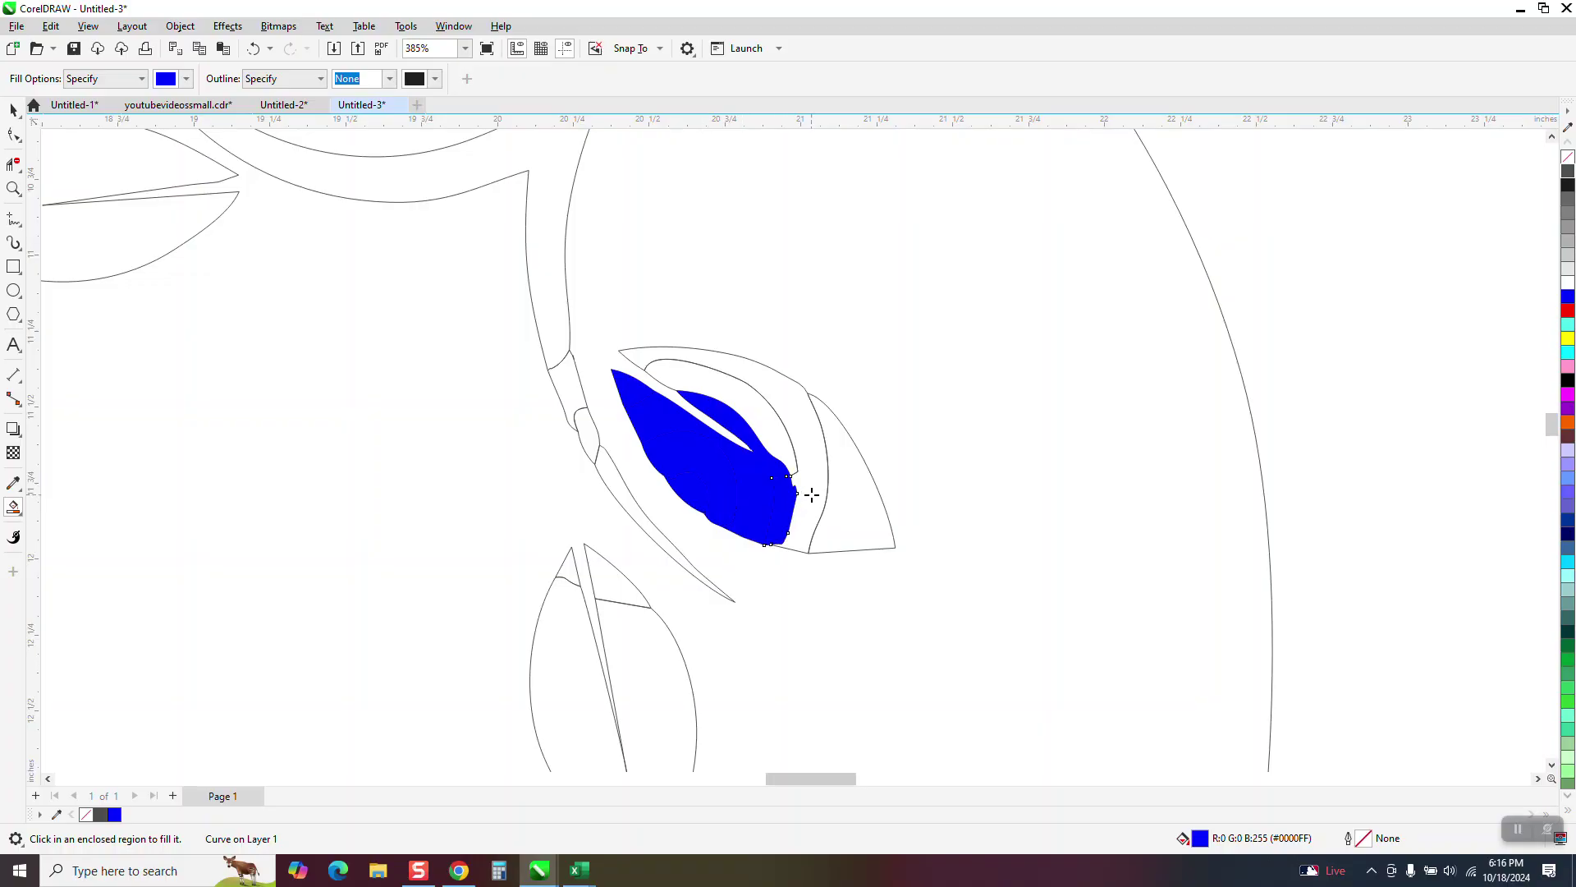
click(813, 495)
click(829, 472)
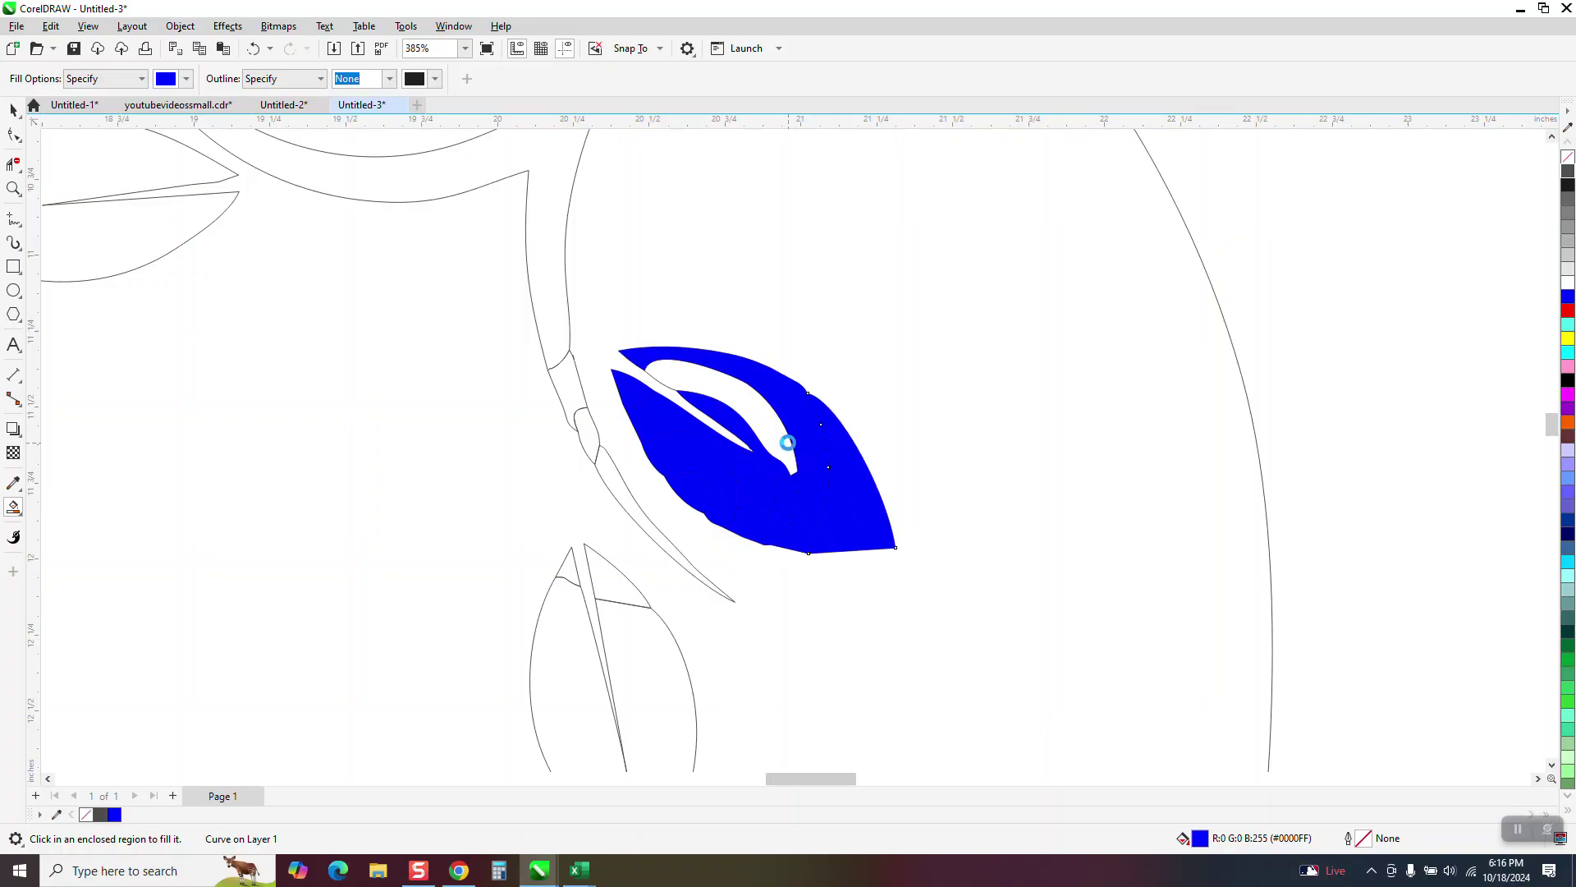
click(790, 443)
- Merge the blue leaf pieces into one unfilled hairline outline and smooth its edge with a 0.5" Smooth nib
click(13, 109)
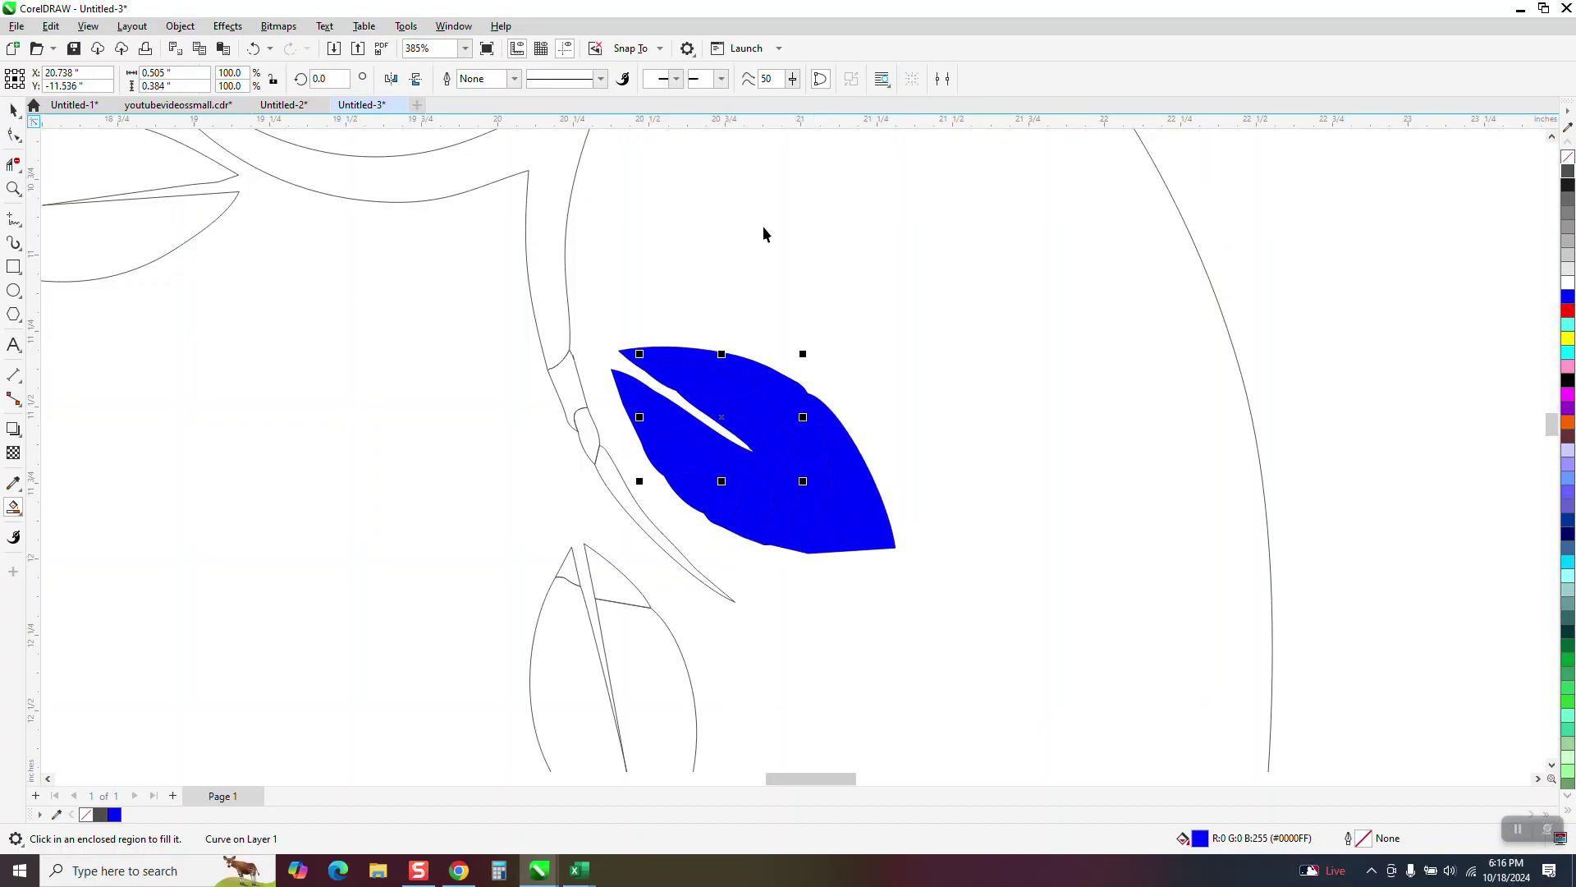
drag(974, 247, 581, 594)
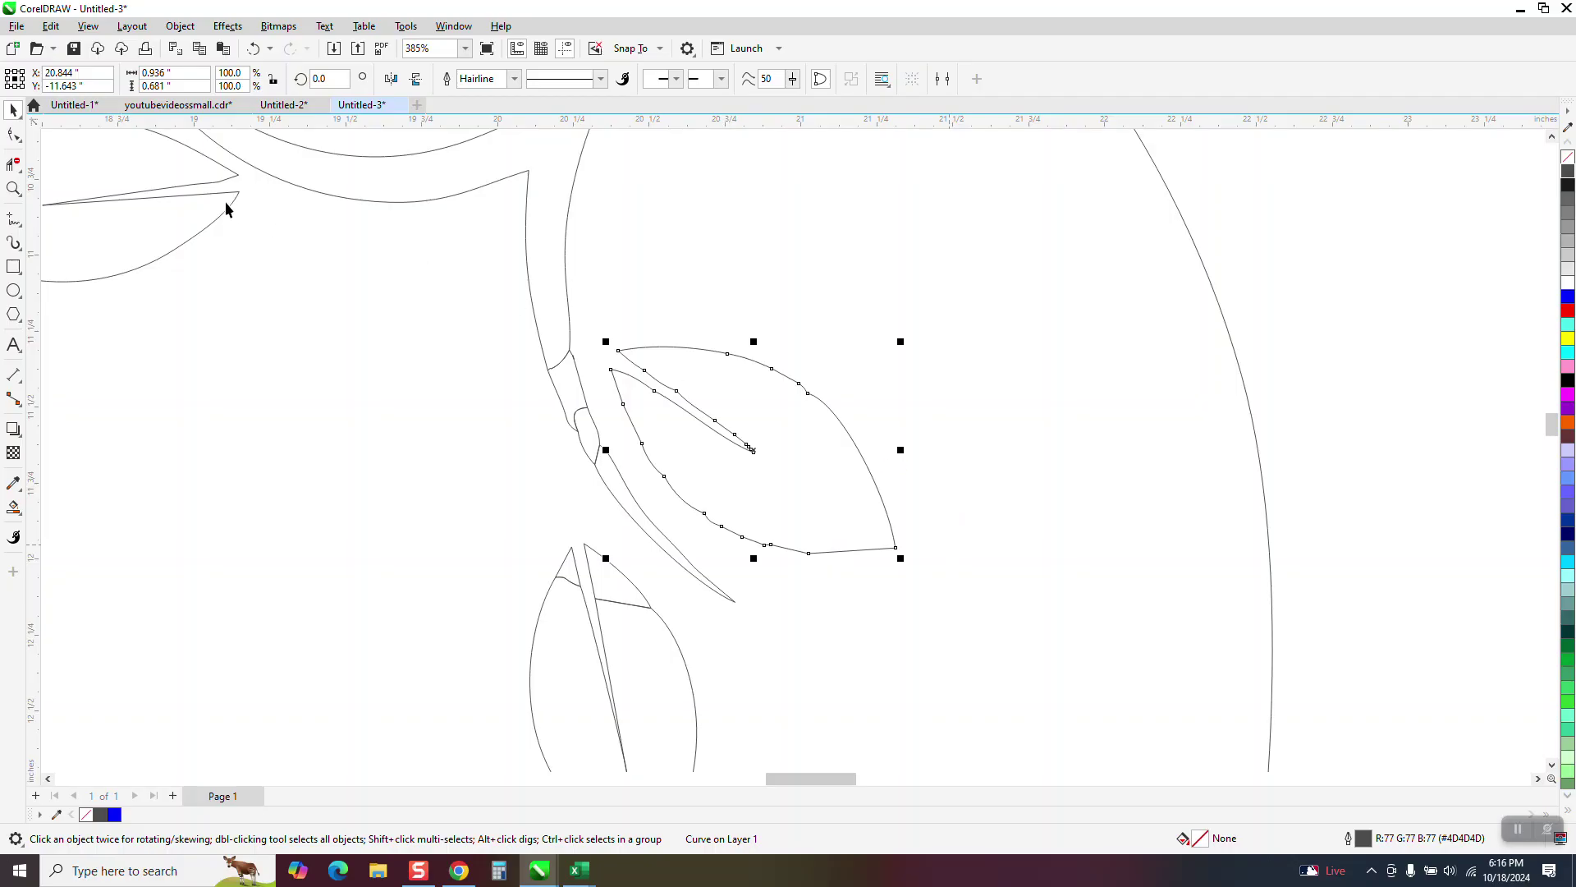
click(20, 139)
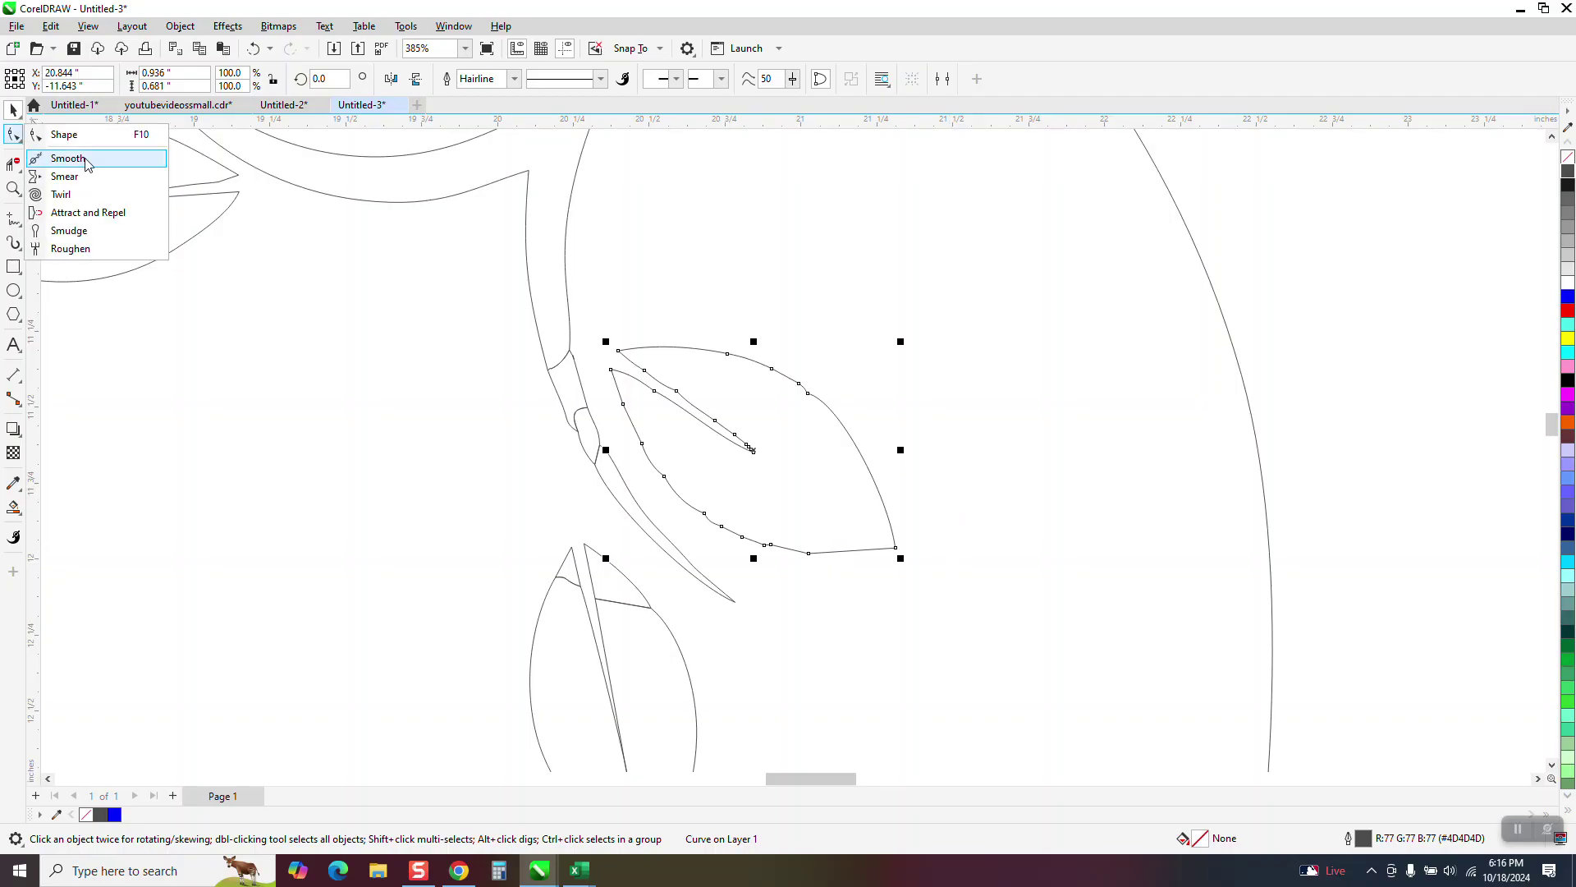
click(59, 130)
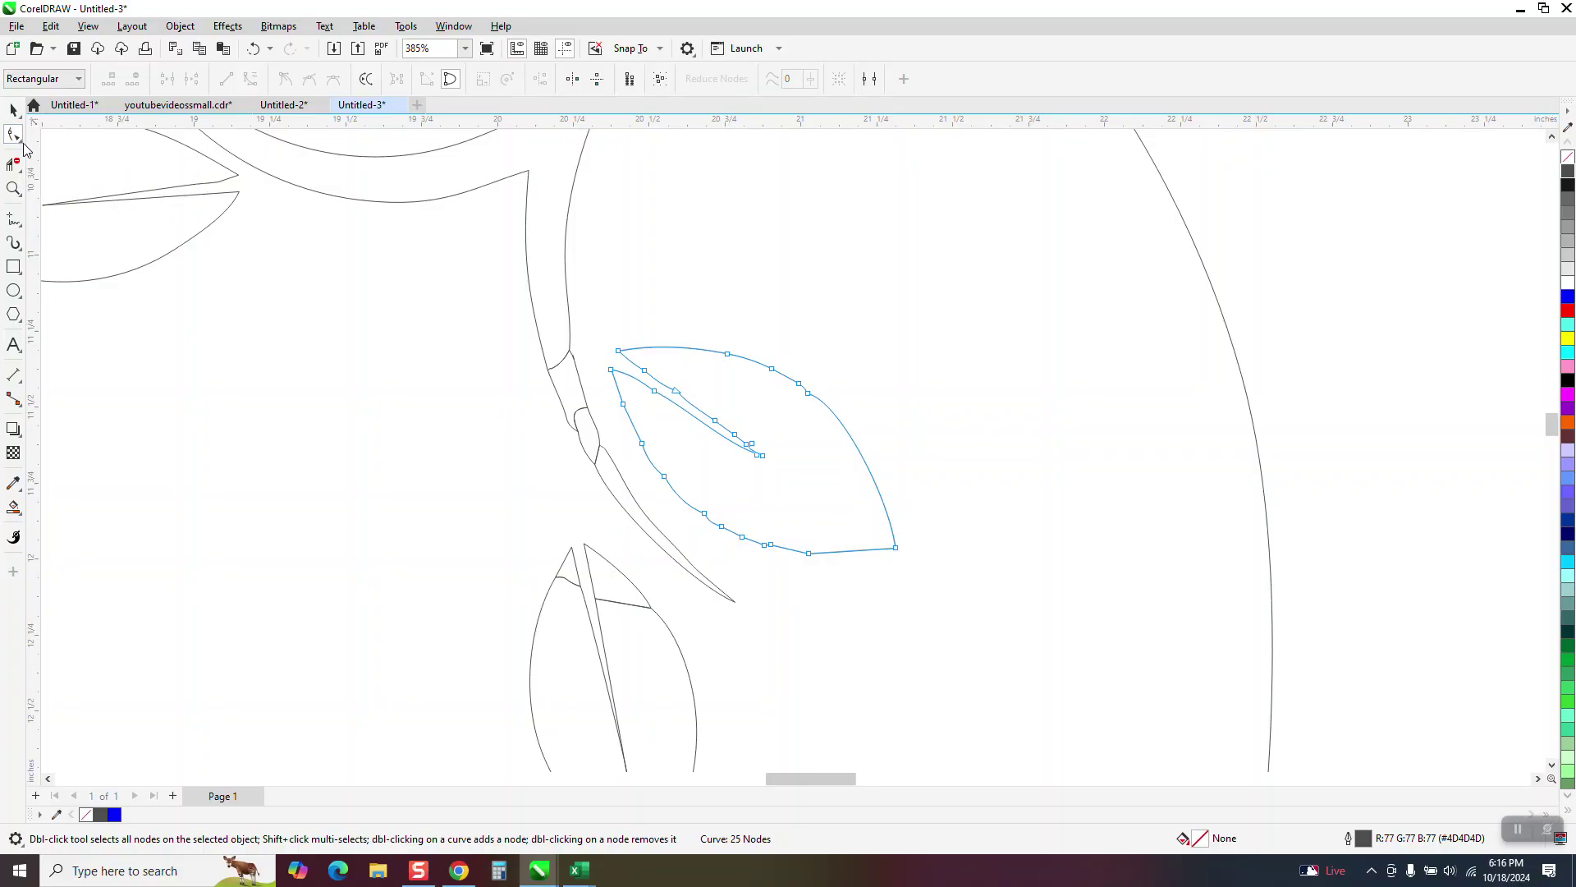
click(20, 142)
click(63, 156)
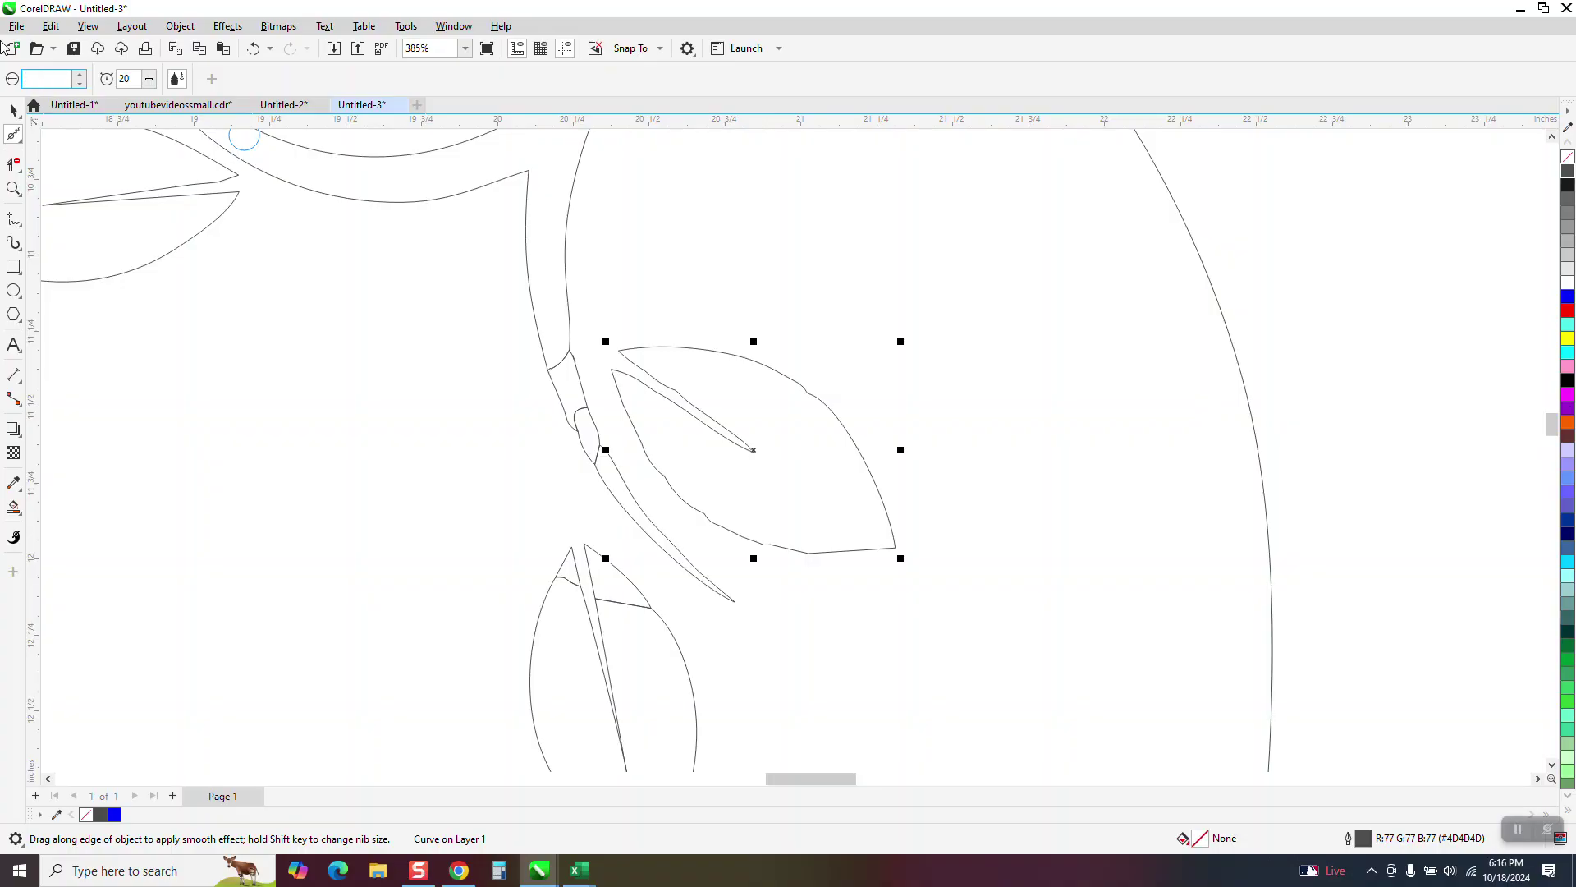
drag(716, 345, 834, 415)
key(Return)
mouse_move(825, 404)
mouse_down()
mouse_move(756, 354)
mouse_move(655, 392)
mouse_move(655, 427)
mouse_move(729, 503)
mouse_move(697, 505)
mouse_move(716, 527)
mouse_move(853, 567)
mouse_move(736, 528)
mouse_move(659, 461)
mouse_move(633, 416)
mouse_up()
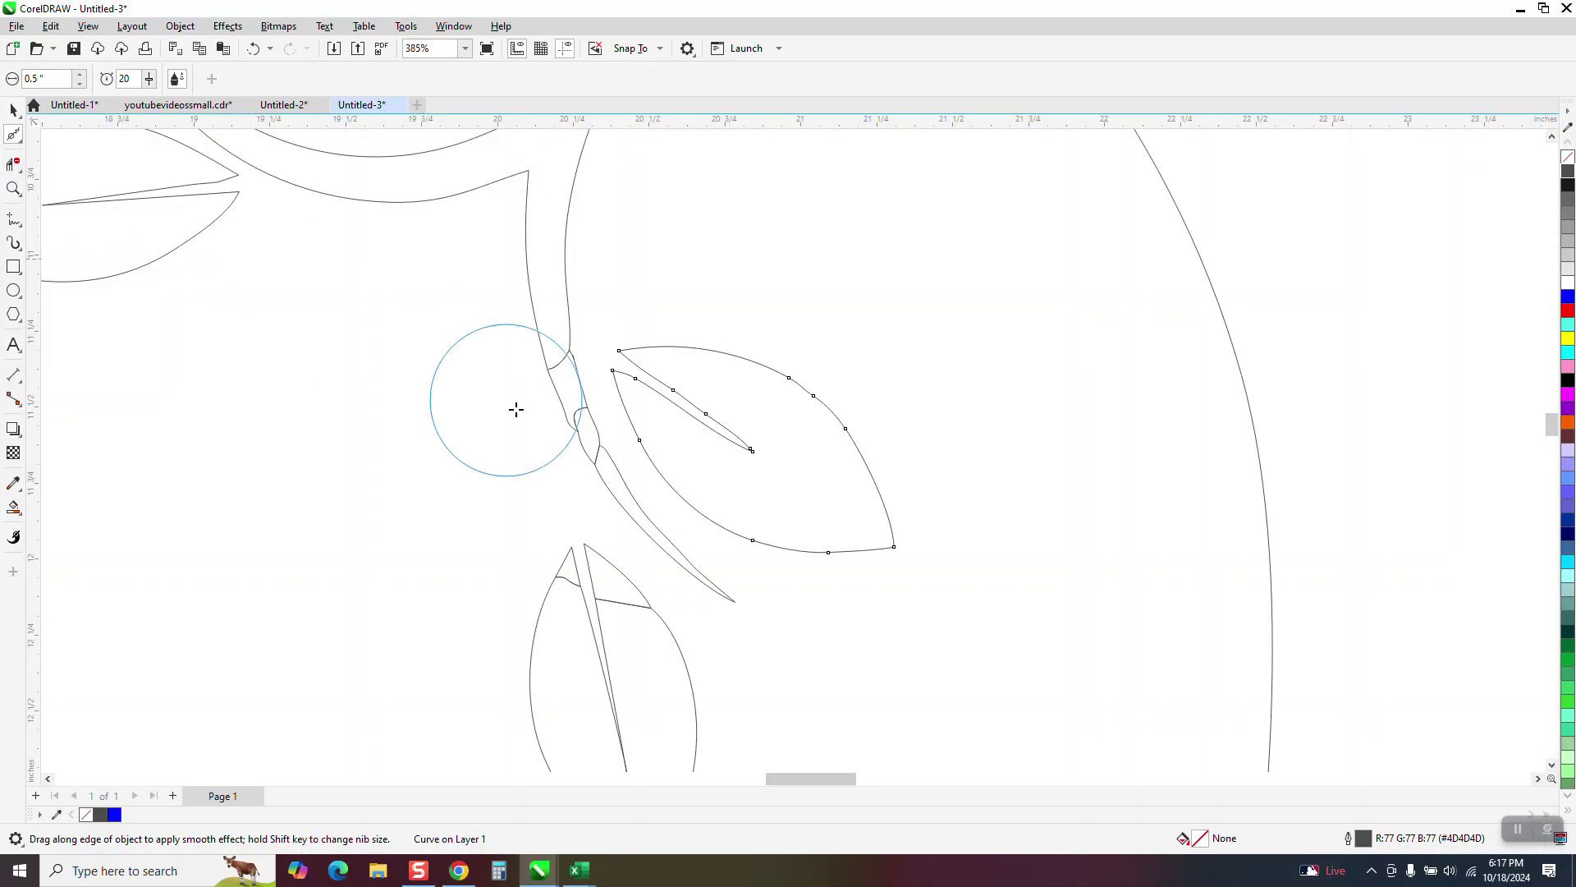
- Delete the stray segments crossing the branch beside the smoothed leaf and the leaf below it with Virtual Segment Delete
click(12, 166)
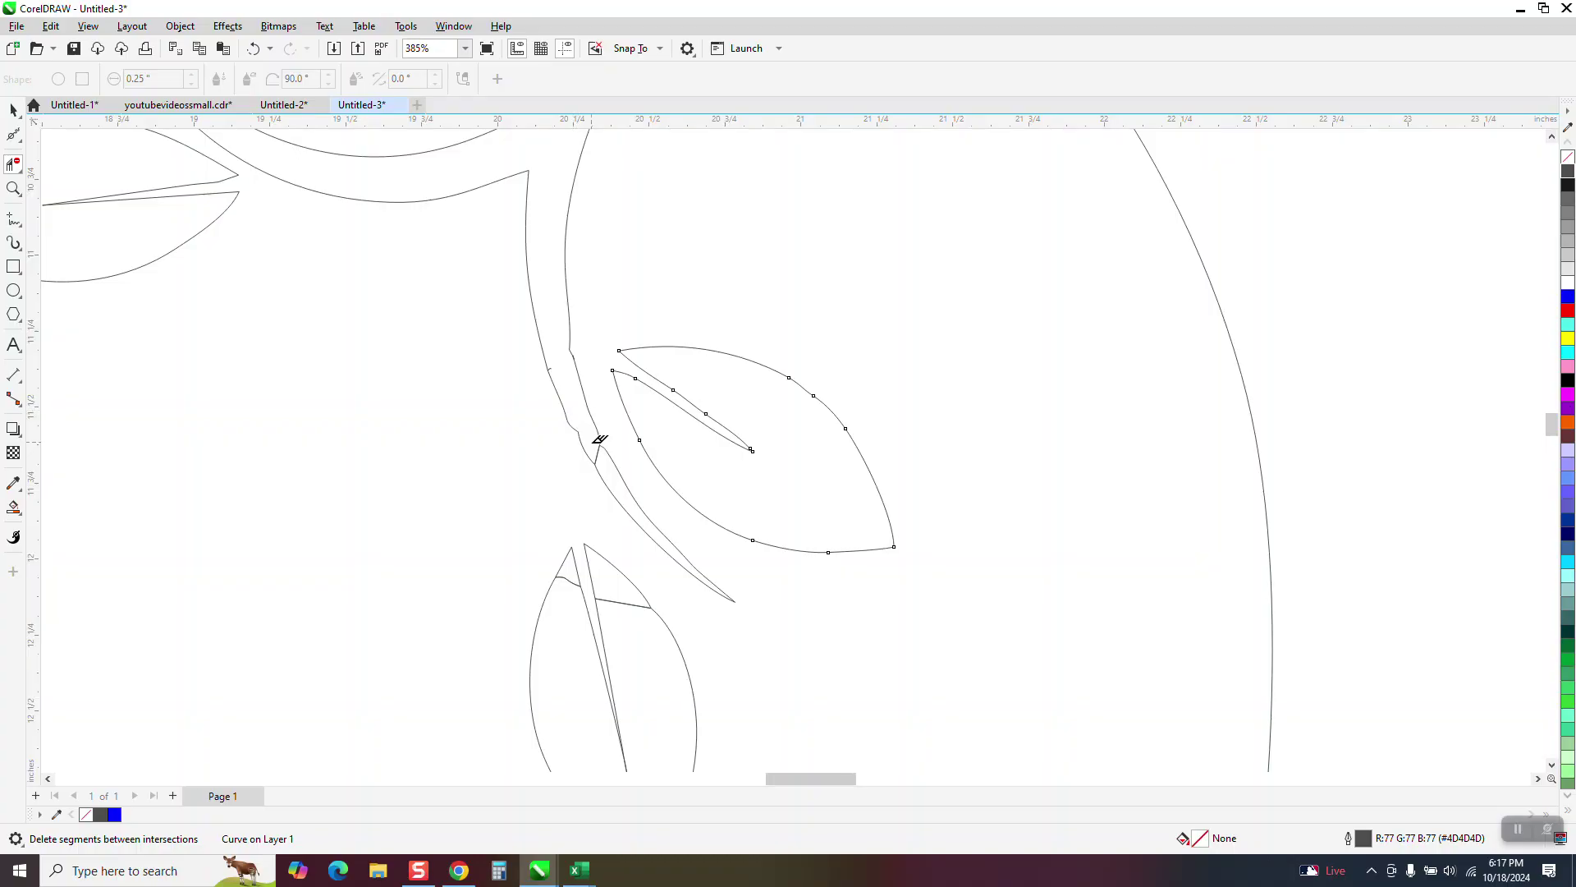
click(625, 604)
scroll(583, 563, down, 5)
scroll(656, 411, down, 1)
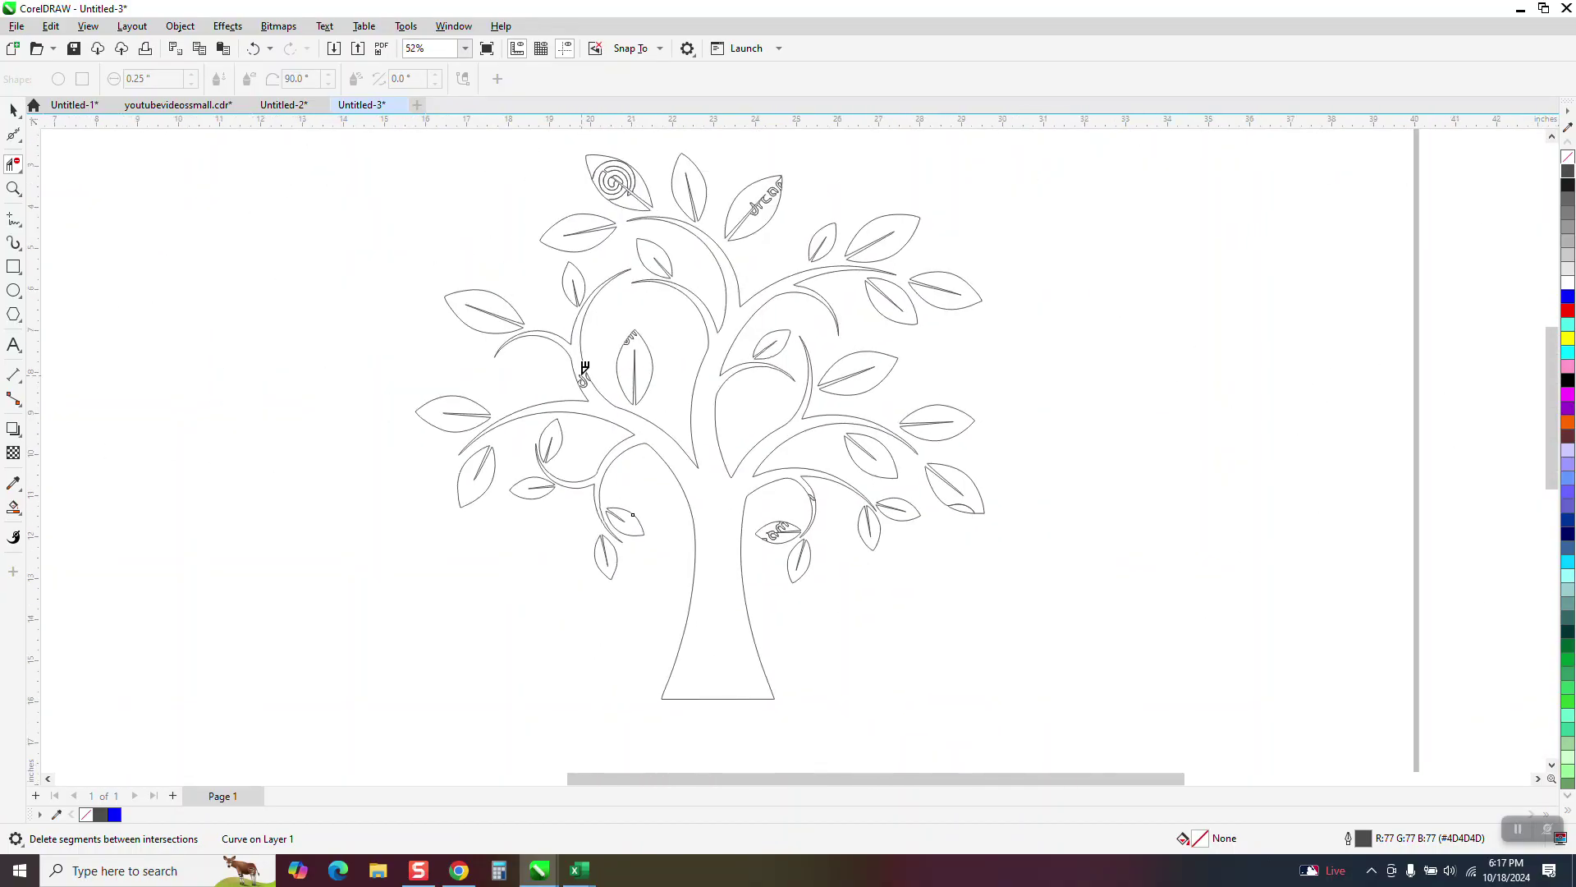
- Smart Fill the trunk and branches with blue, including the letter remnant on the upper-left branch
click(13, 189)
drag(510, 316, 809, 536)
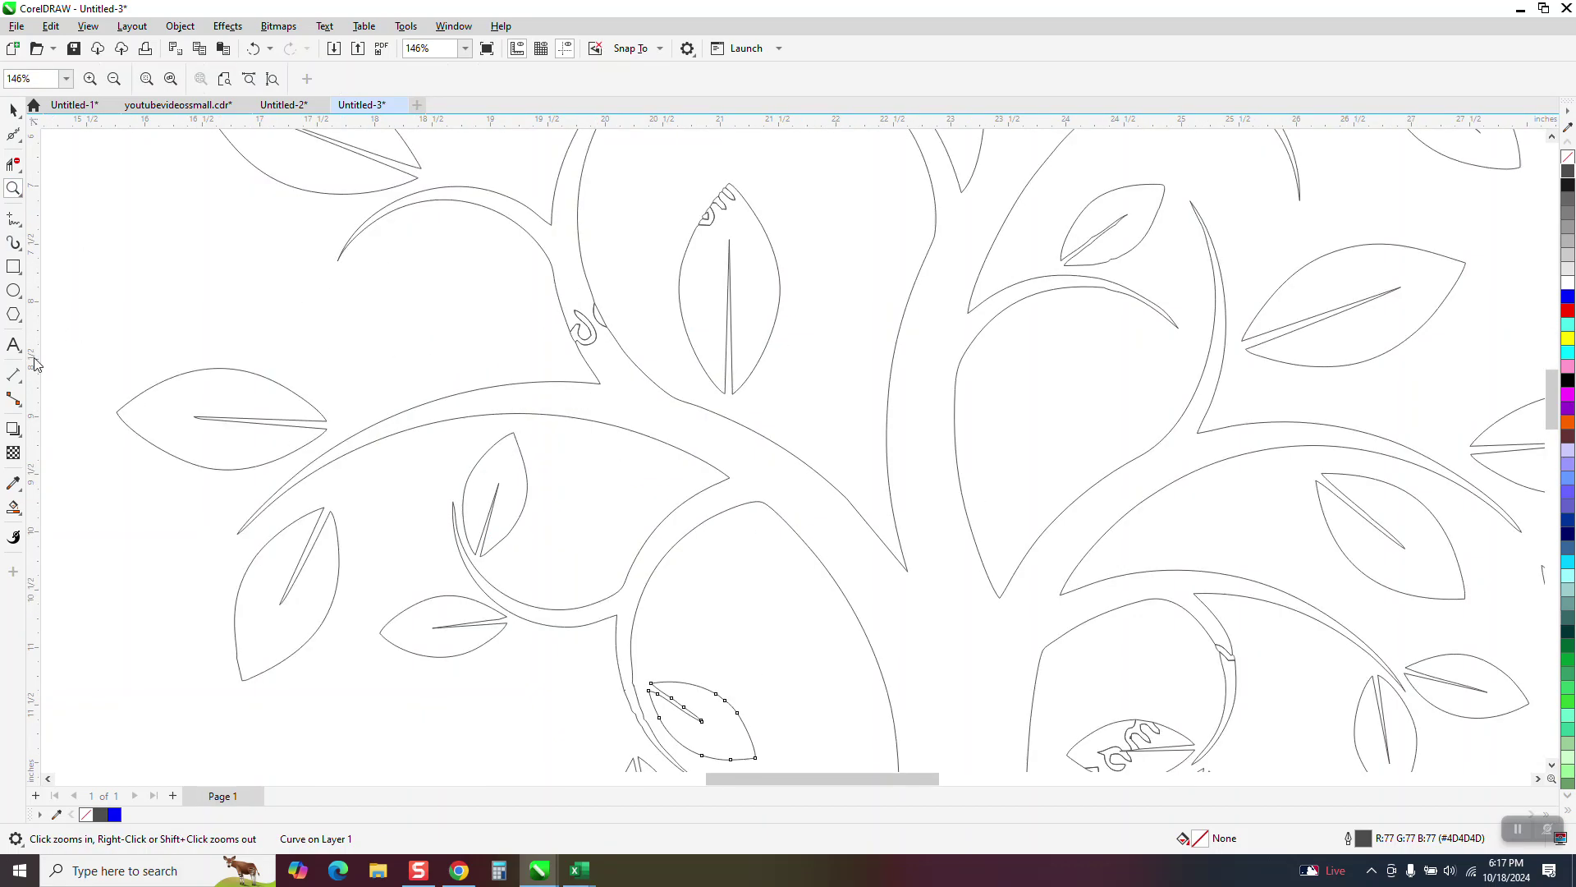
click(14, 507)
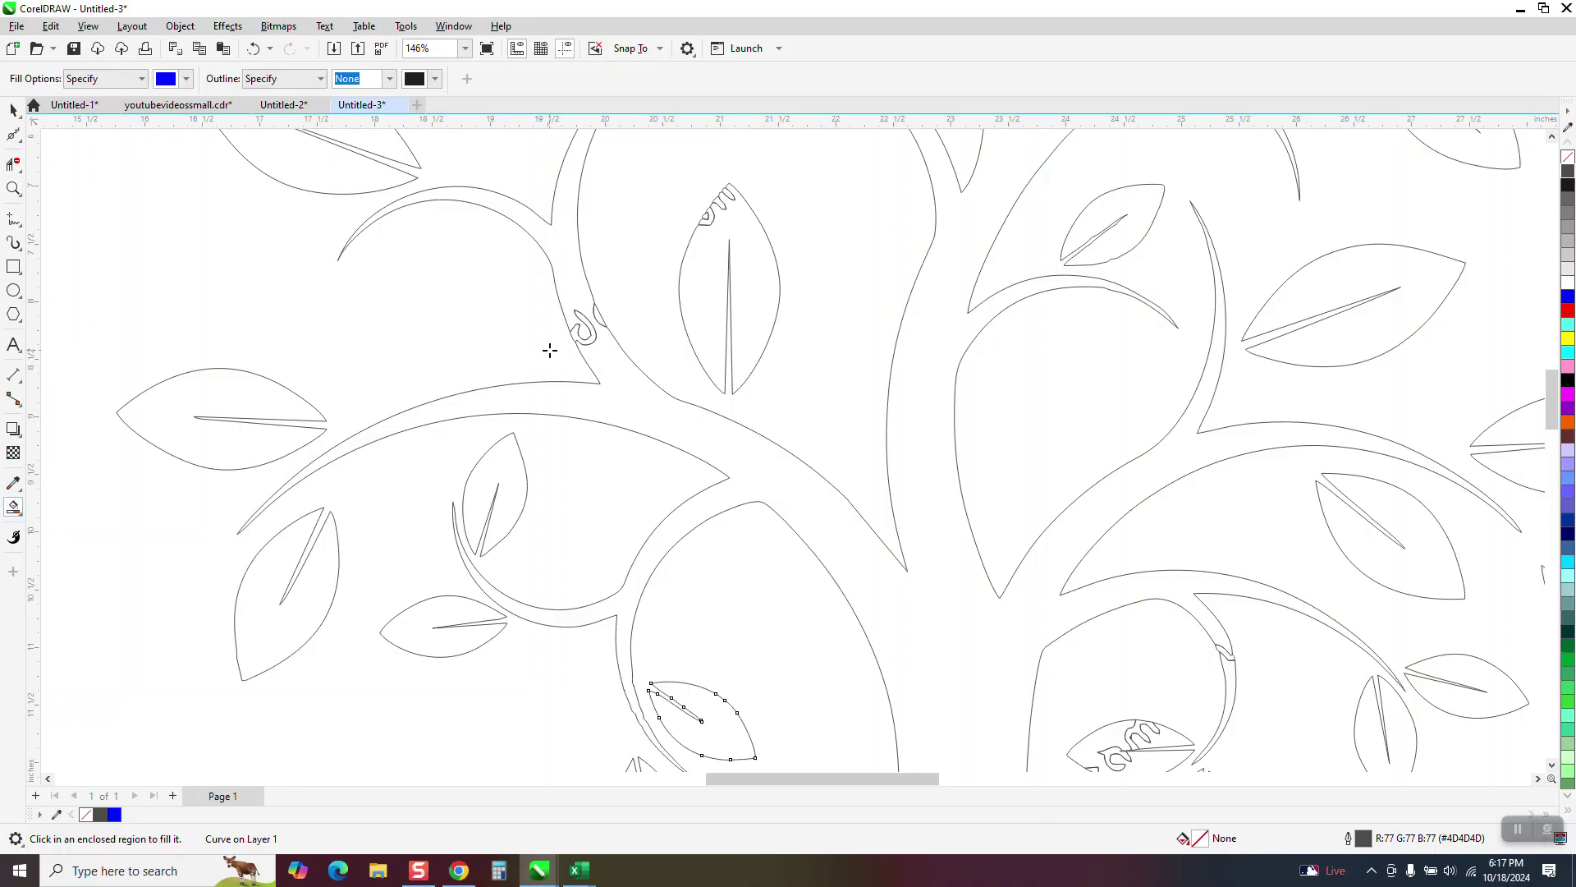
click(580, 329)
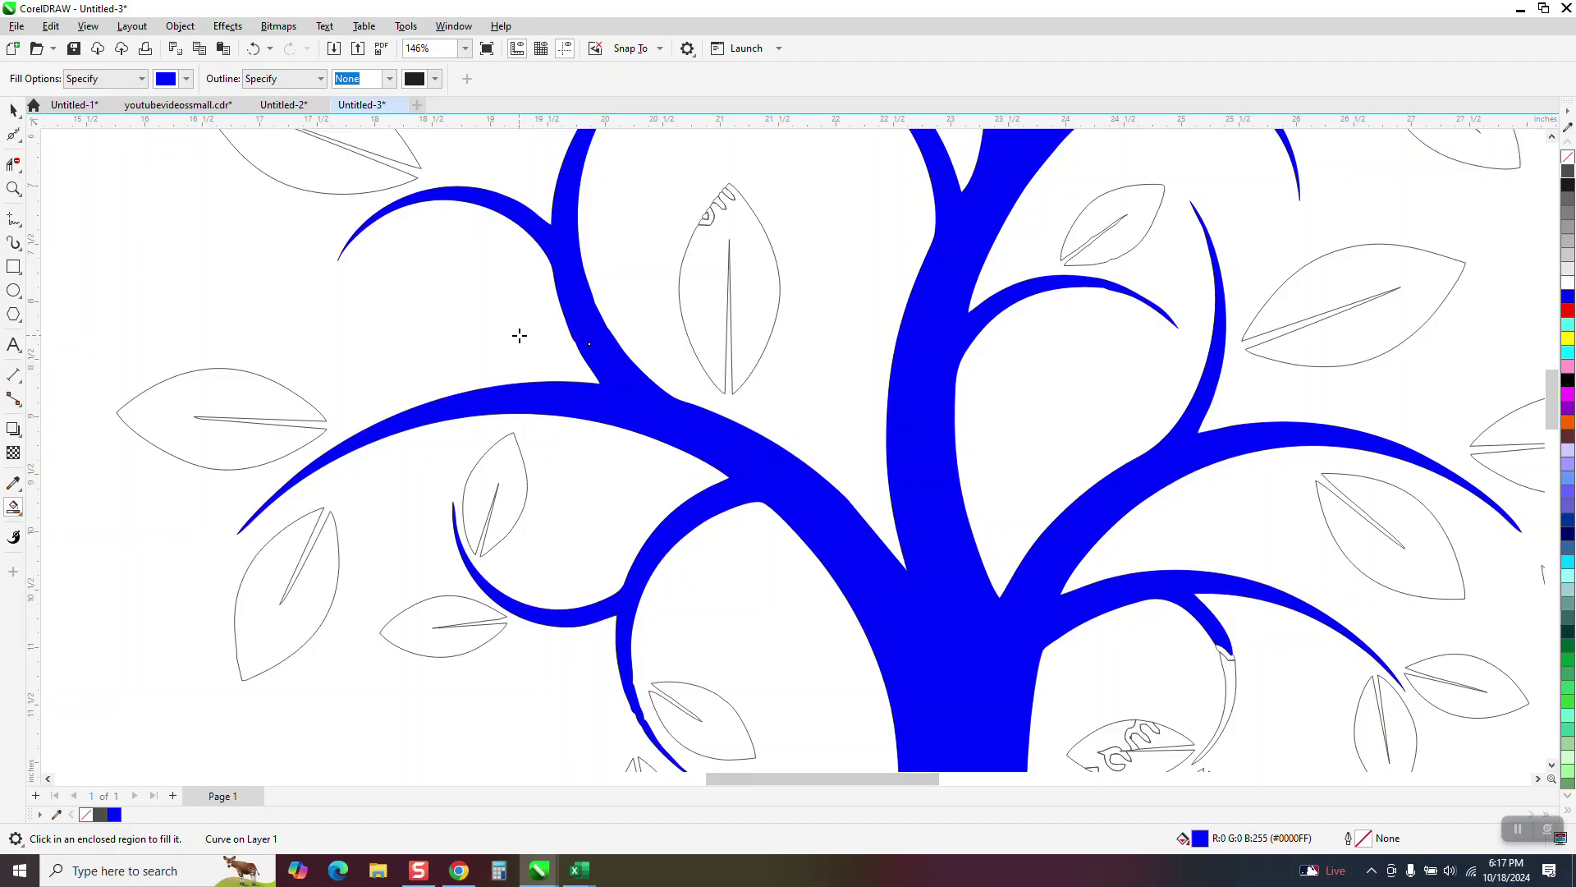
- Select the whole tree with its leaves and combine everything into one unfilled curve
scroll(546, 341, down, 3)
click(13, 109)
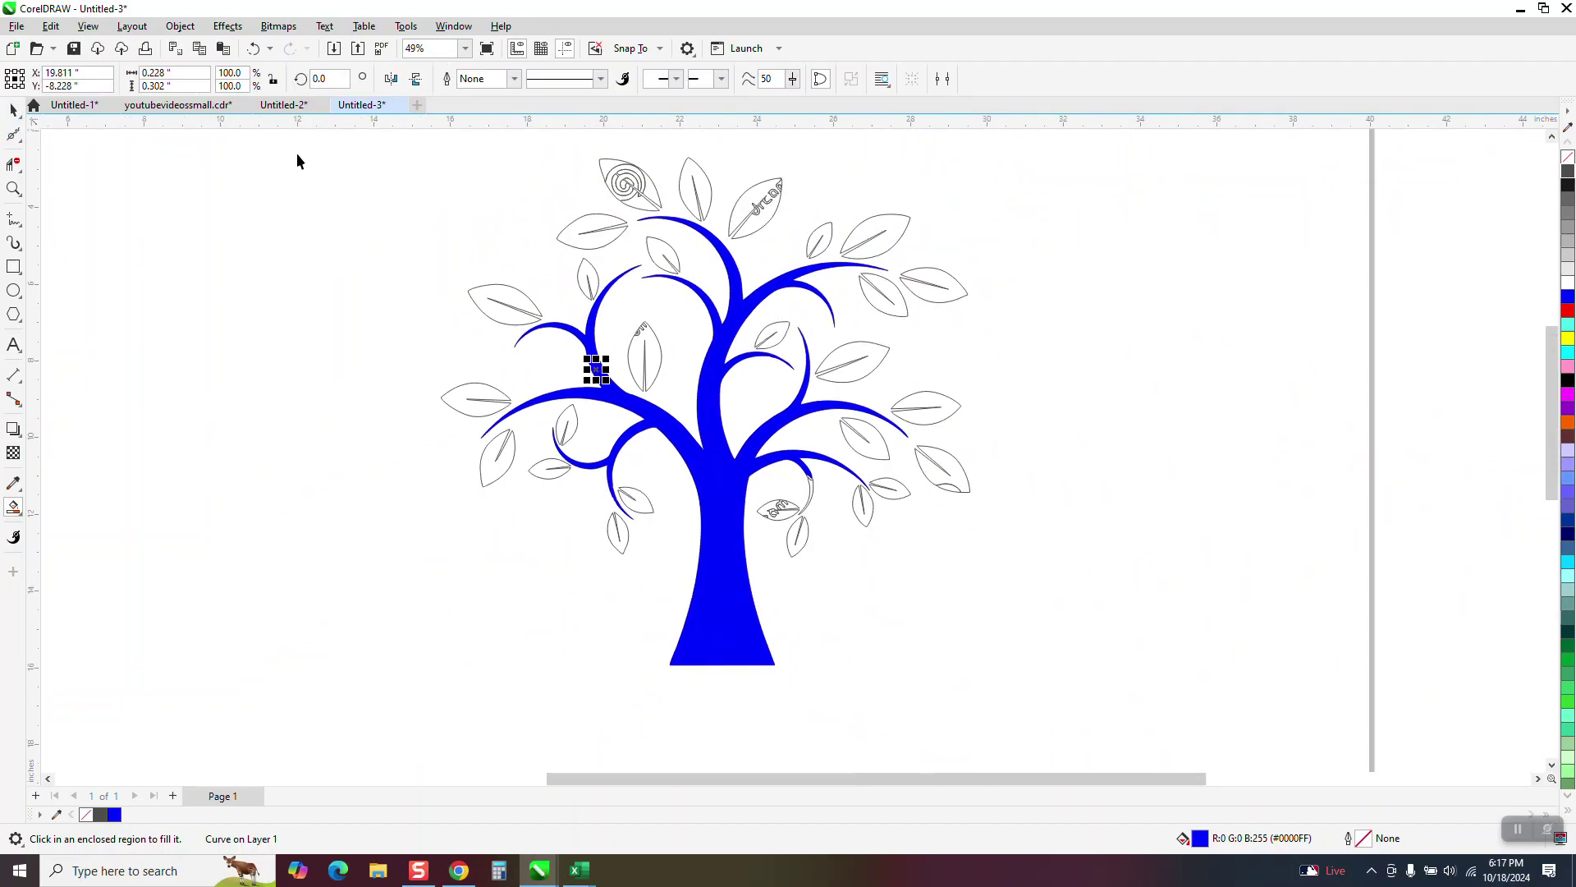
drag(408, 149, 1032, 706)
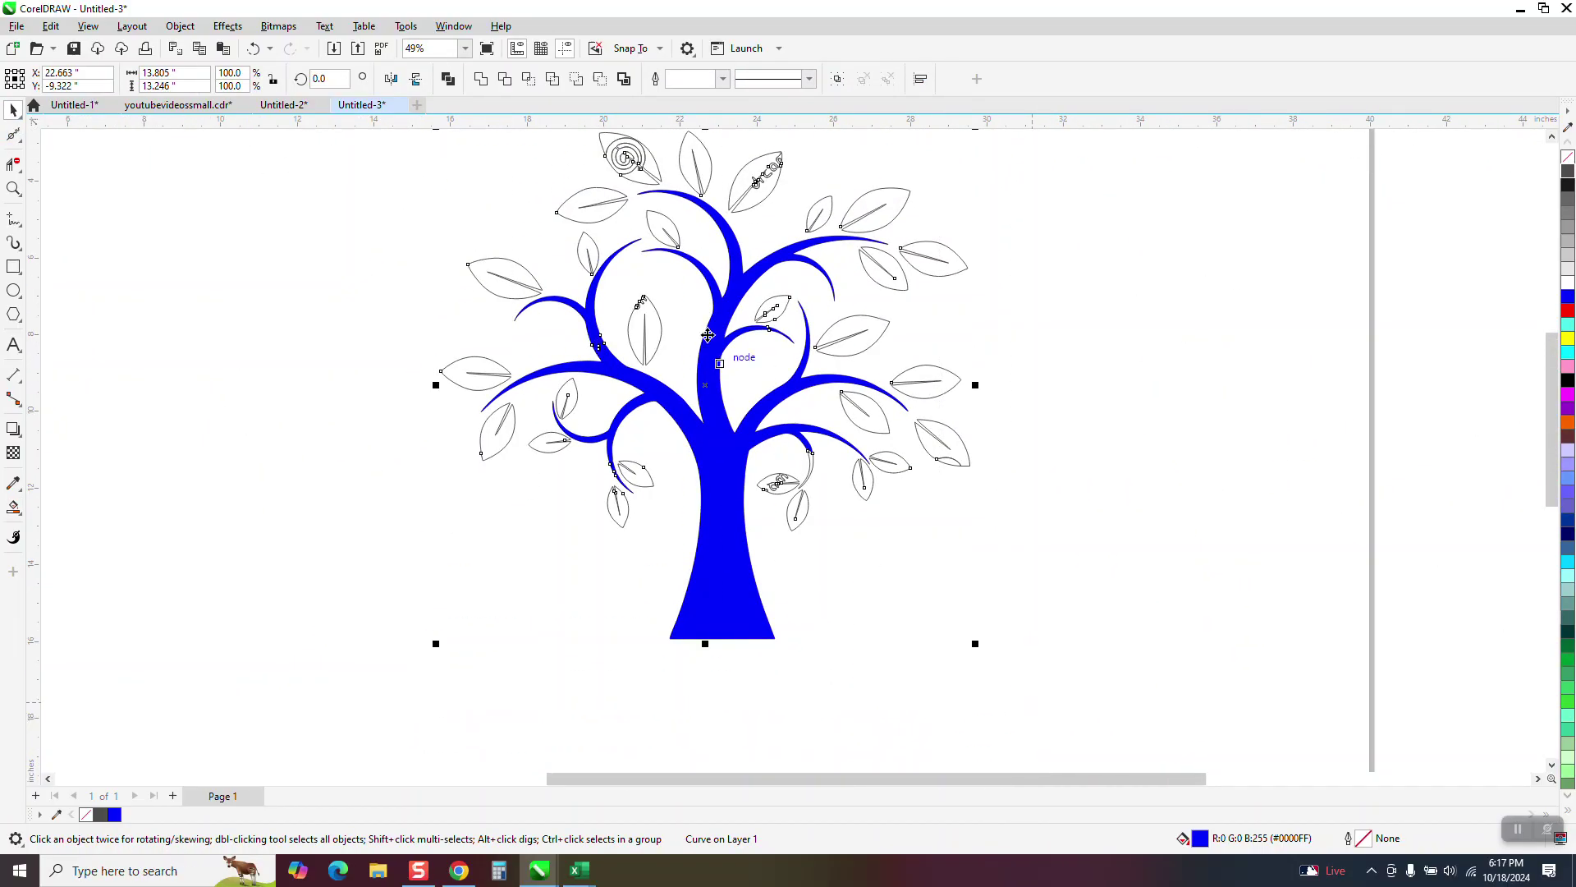
click(450, 81)
- Break the combined tree drawing apart into separate curves
click(14, 188)
drag(580, 306, 729, 419)
scroll(563, 407, down, 5)
drag(713, 347, 862, 415)
scroll(453, 358, down, 3)
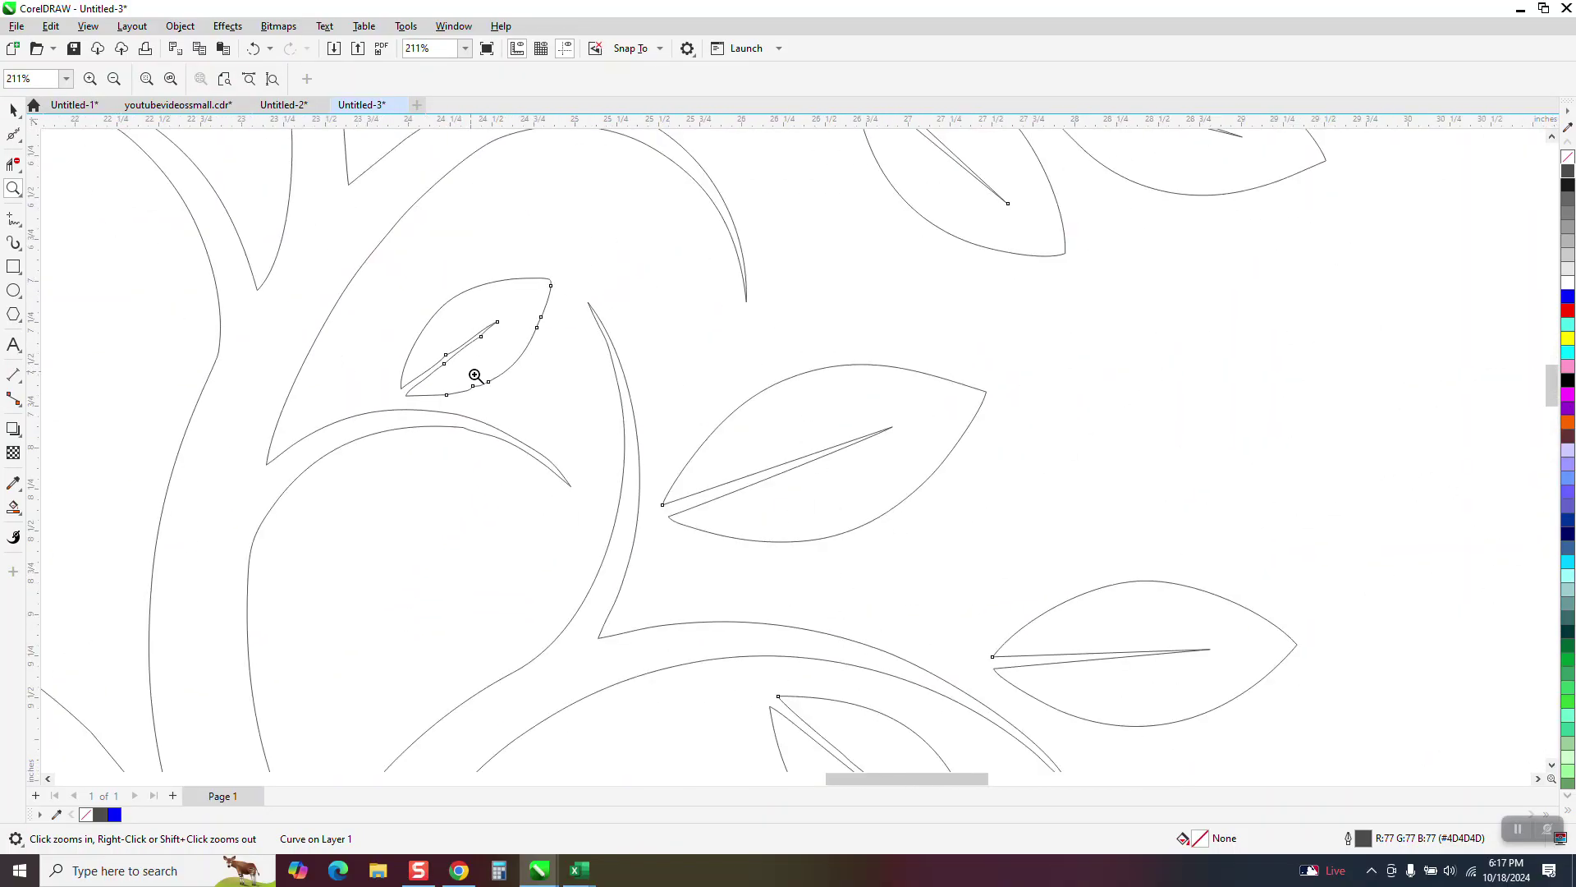
click(13, 109)
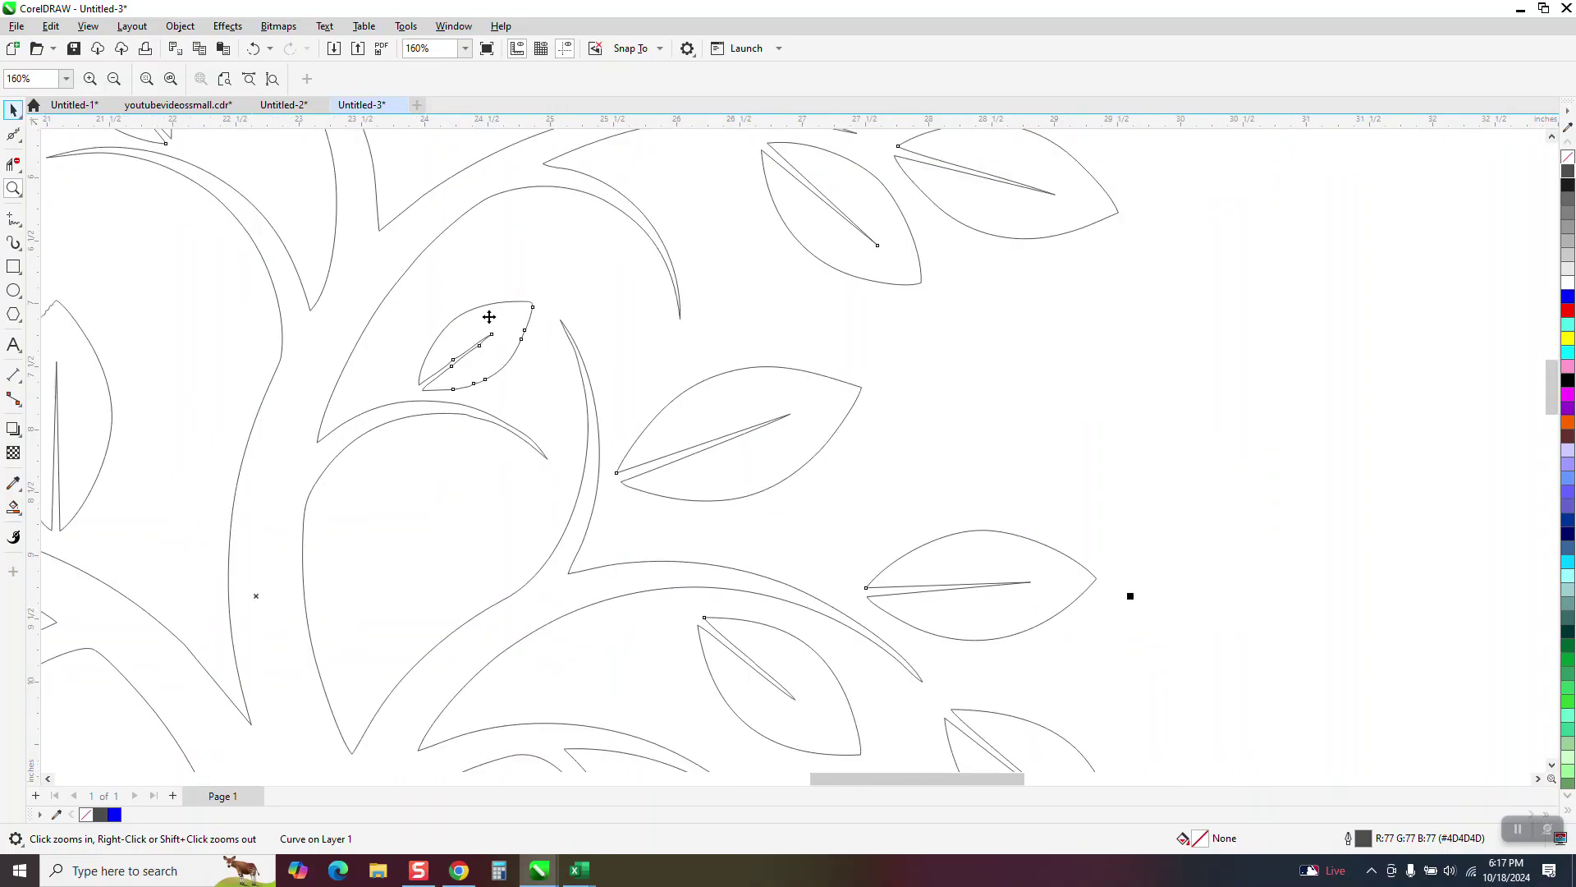
click(976, 359)
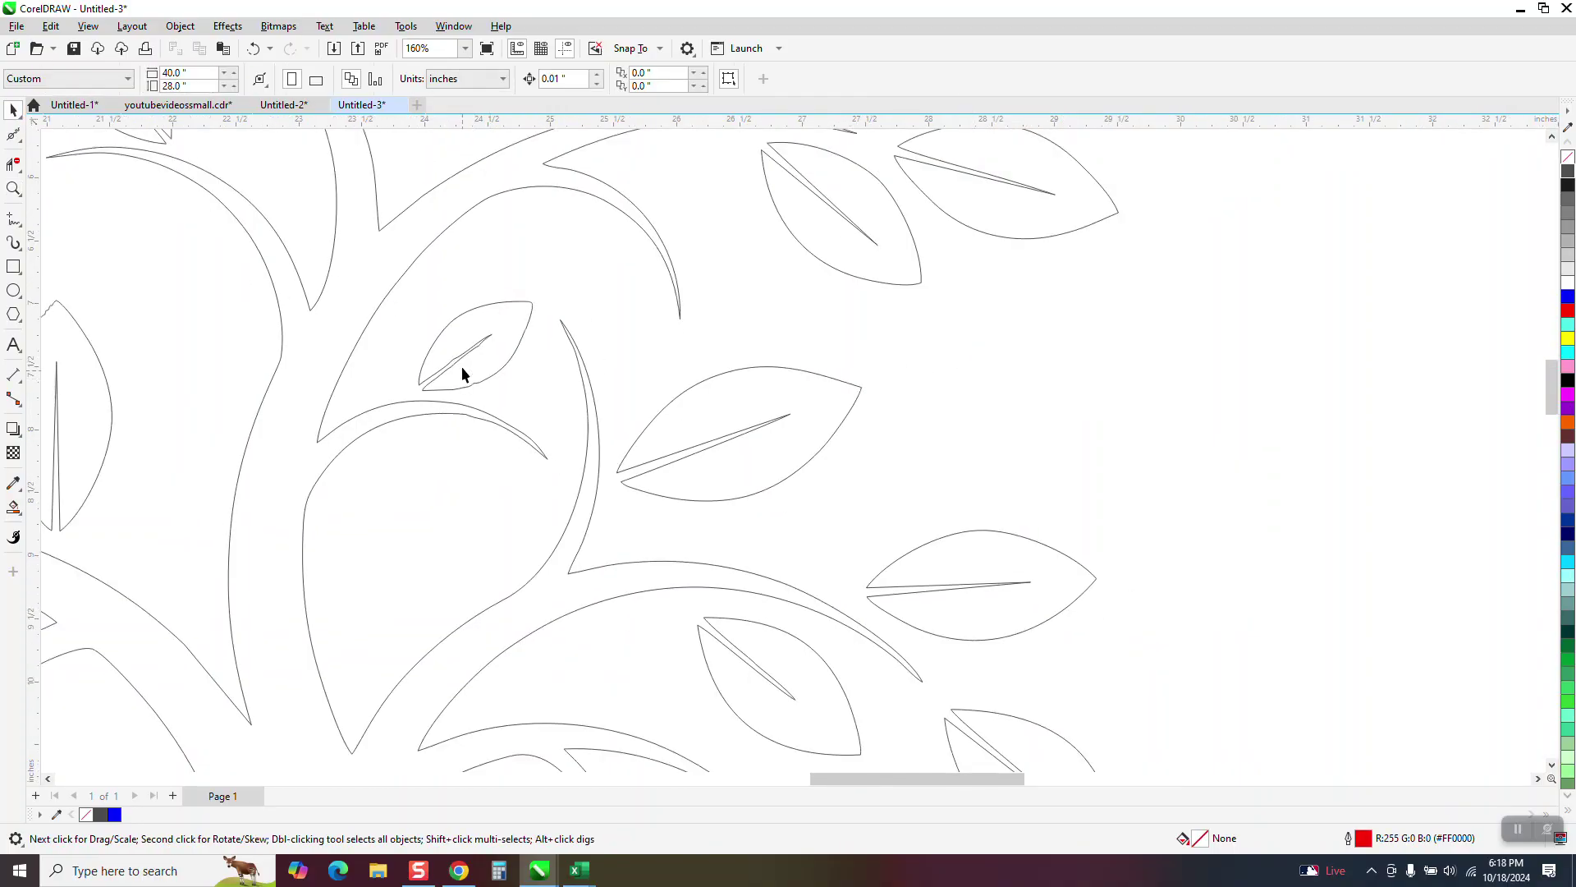
click(494, 309)
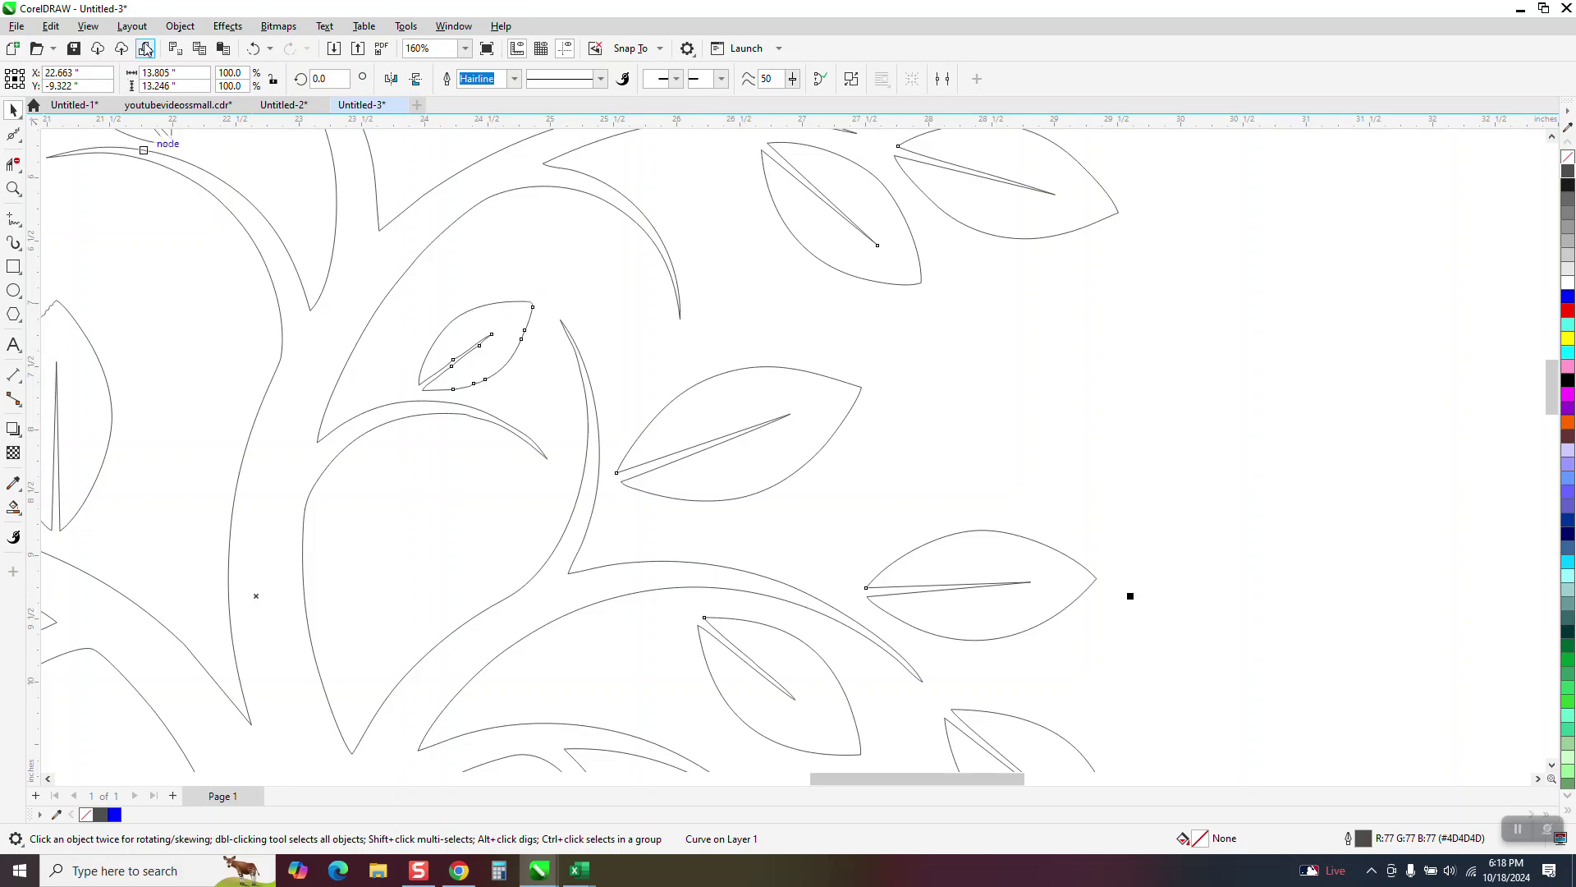
click(181, 25)
click(435, 321)
click(519, 280)
- Delete the uneven small leaf above the inner right branch, including all its overlapping pieces
click(514, 304)
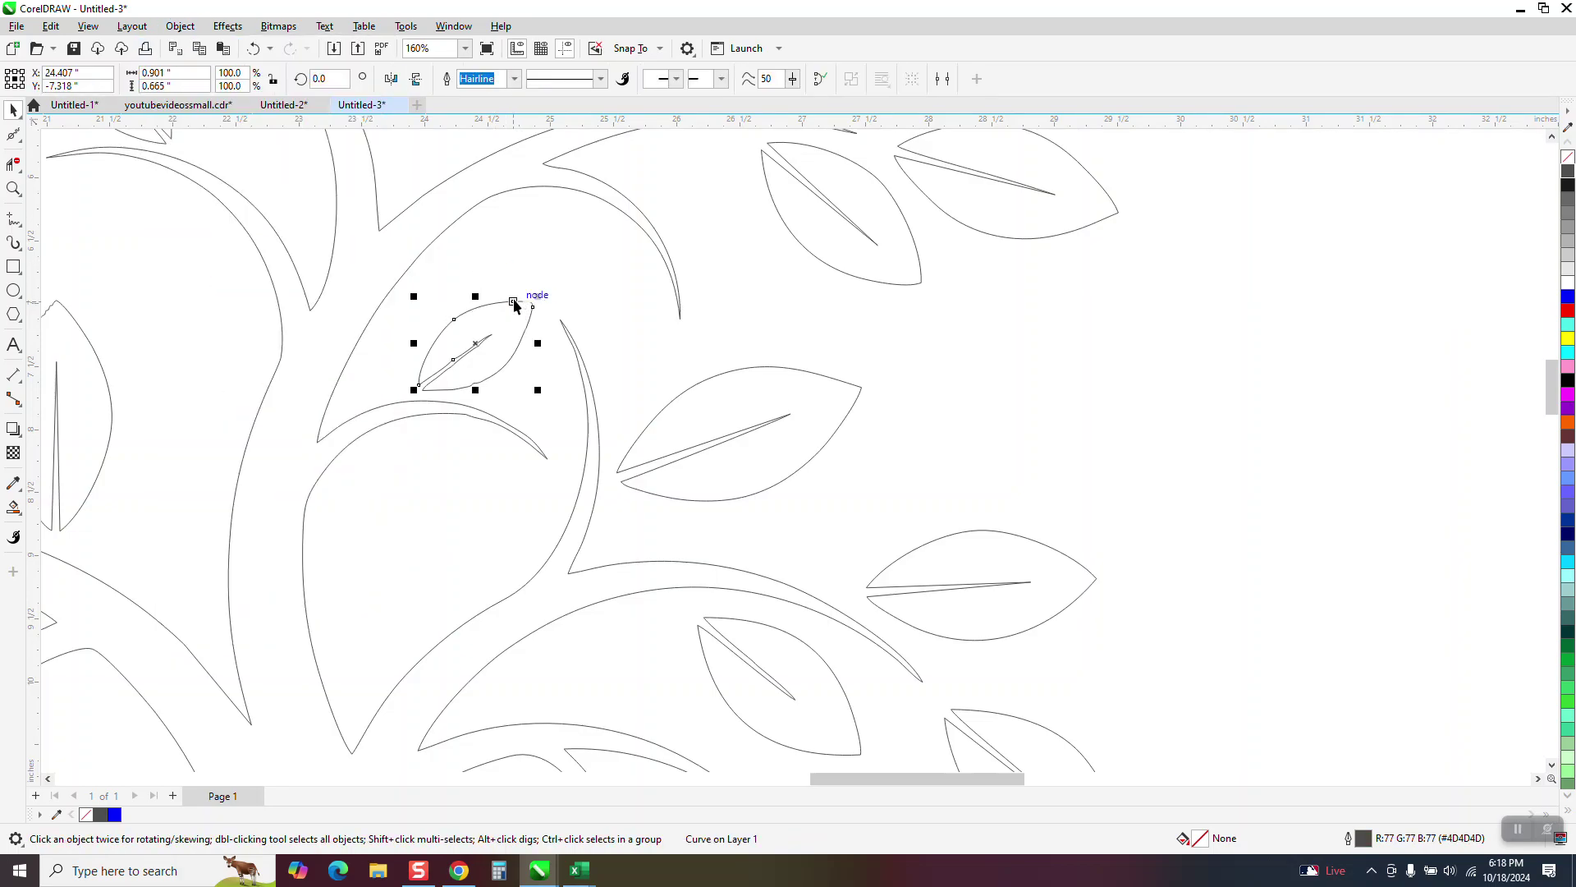
key(Delete)
click(520, 337)
key(Delete)
click(486, 342)
key(Delete)
drag(545, 287, 417, 412)
key(Delete)
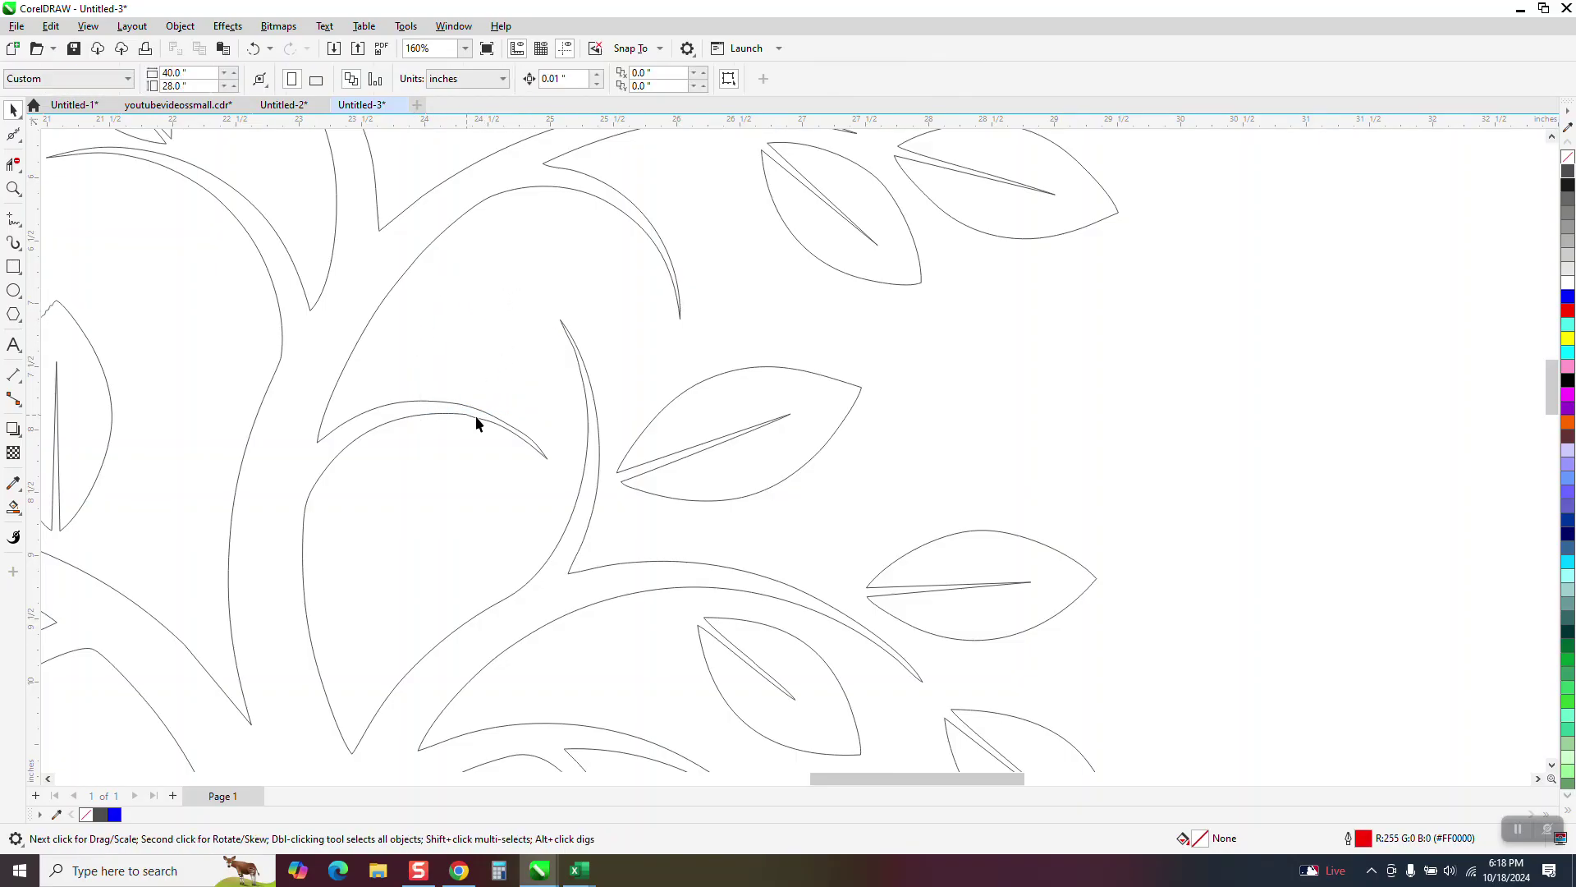
- Copy the leaf at the tip of the right branch at 69.2% scale into the deleted leaf's place and rotate it about 47.8 degrees
click(1018, 583)
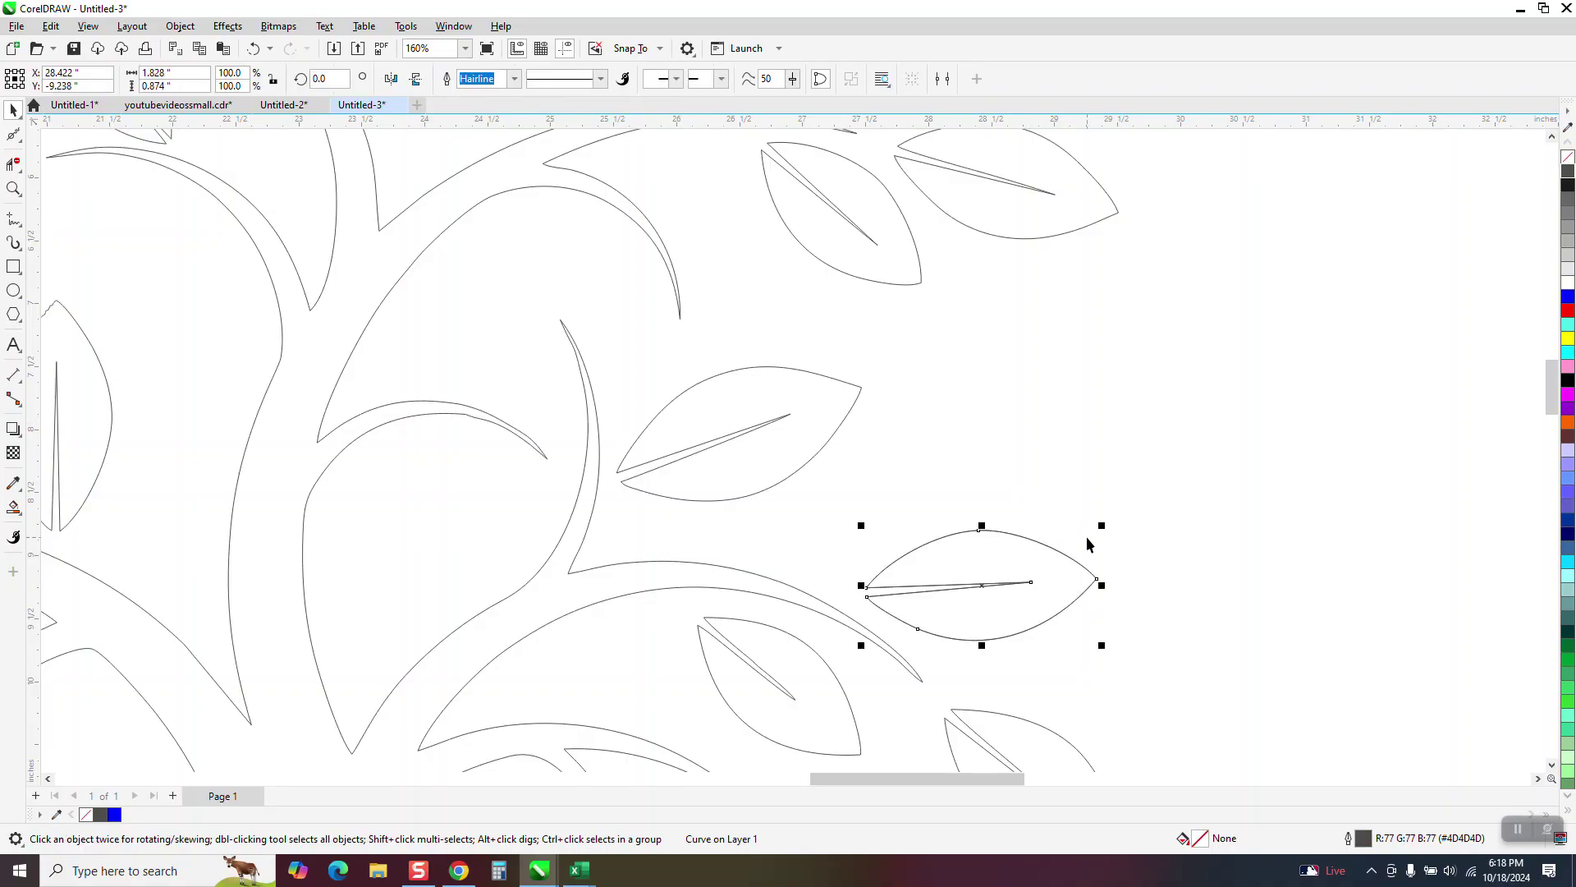
drag(1101, 528, 1030, 559)
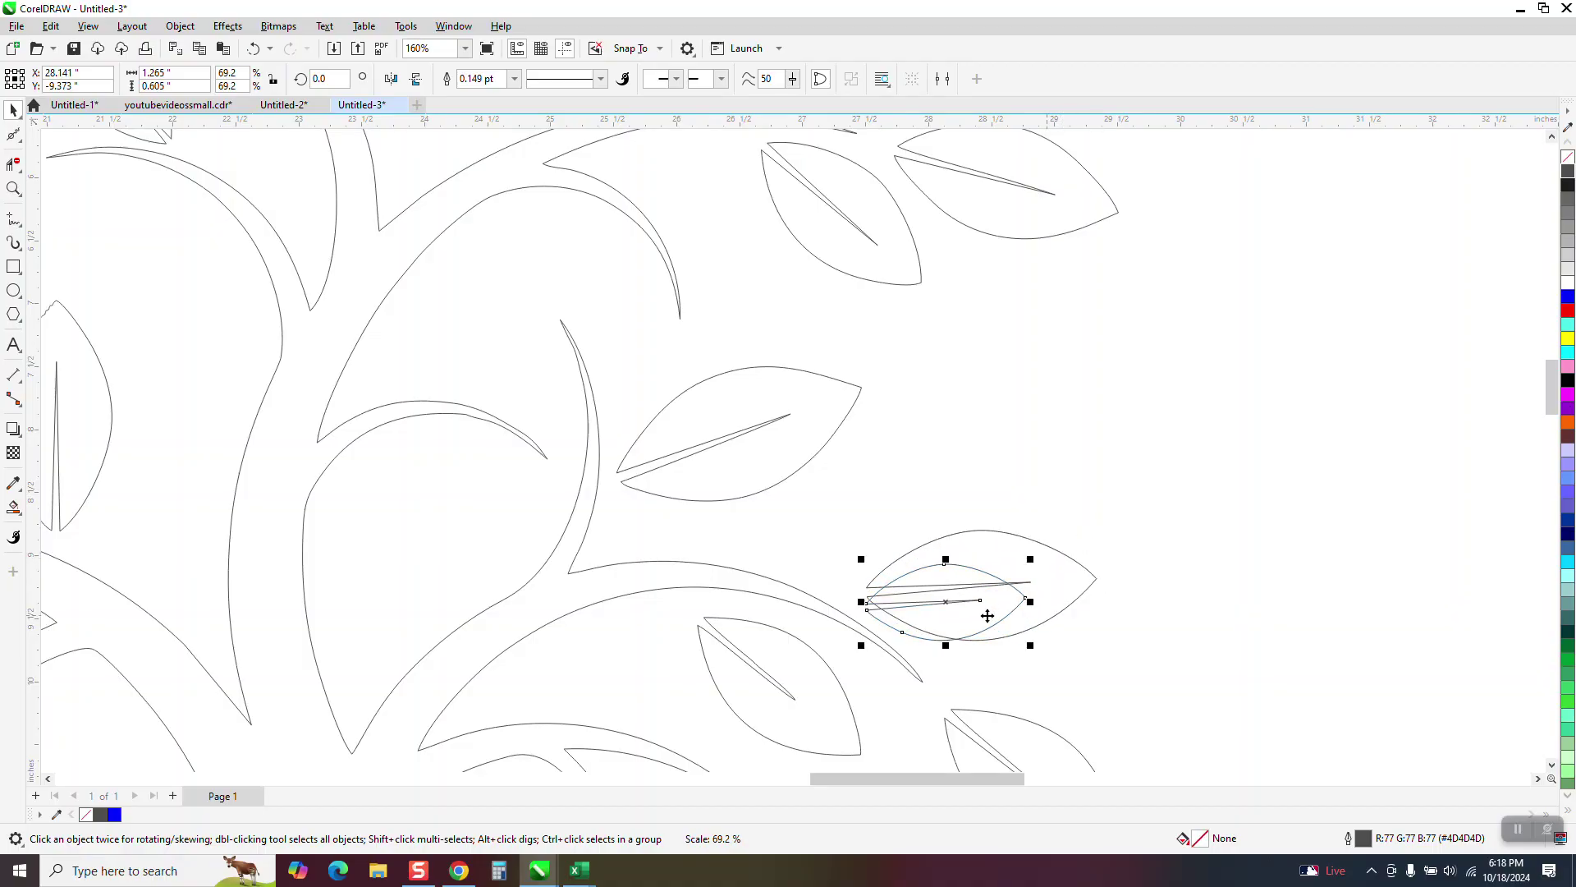
drag(949, 604, 490, 339)
click(490, 340)
drag(572, 309, 510, 287)
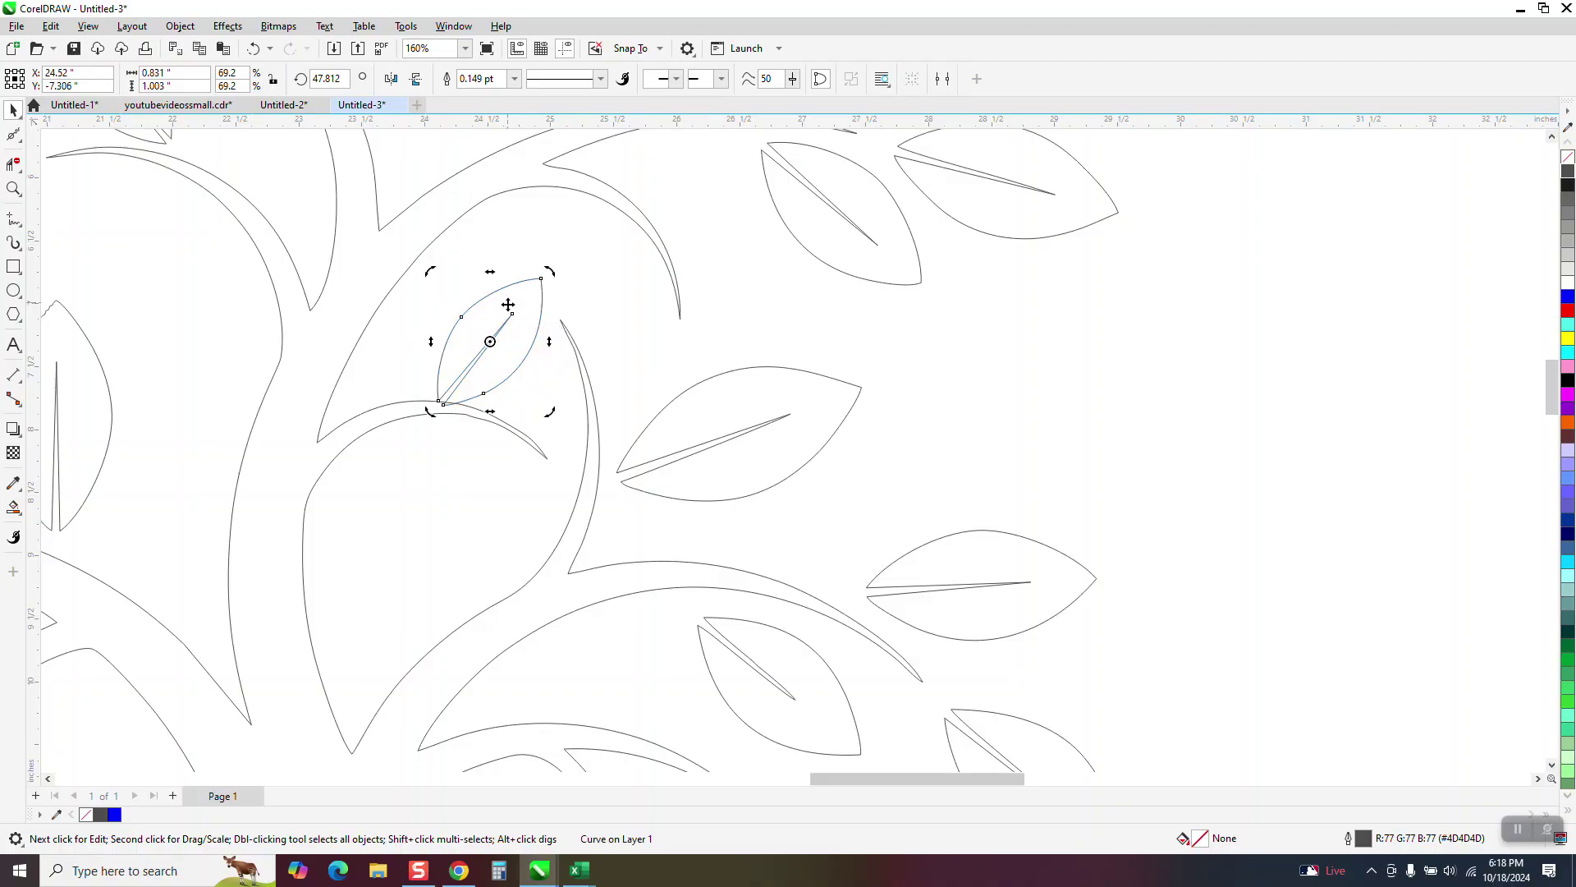
click(526, 290)
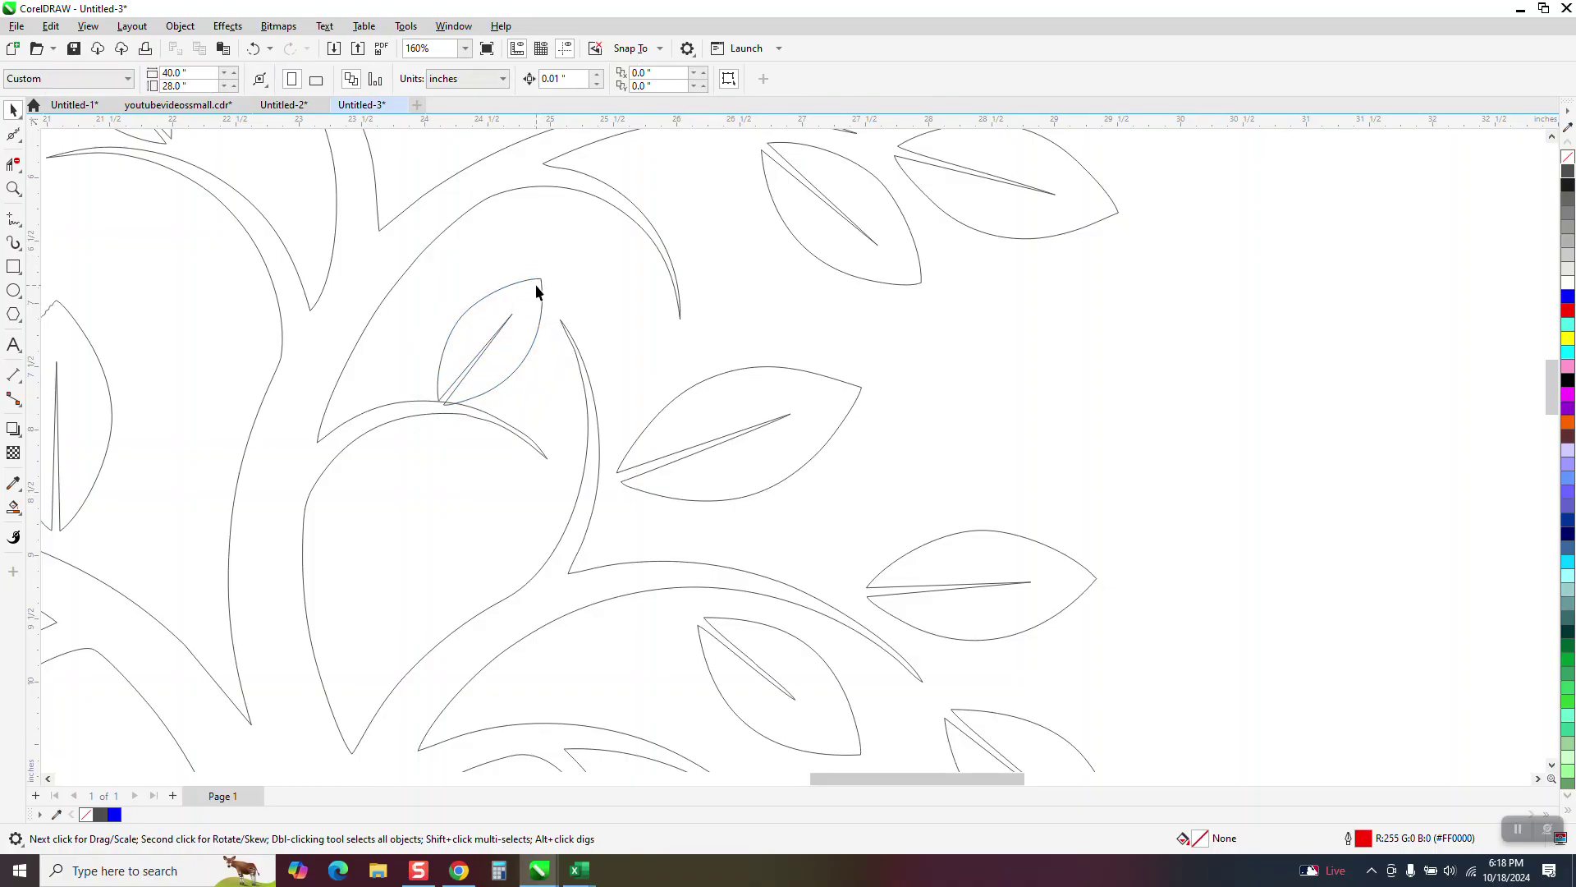
- Delete the leftover spiral segments inside the large leaf at the upper right of the treetop with virtual segment deletion
click(535, 291)
scroll(913, 587, down, 4)
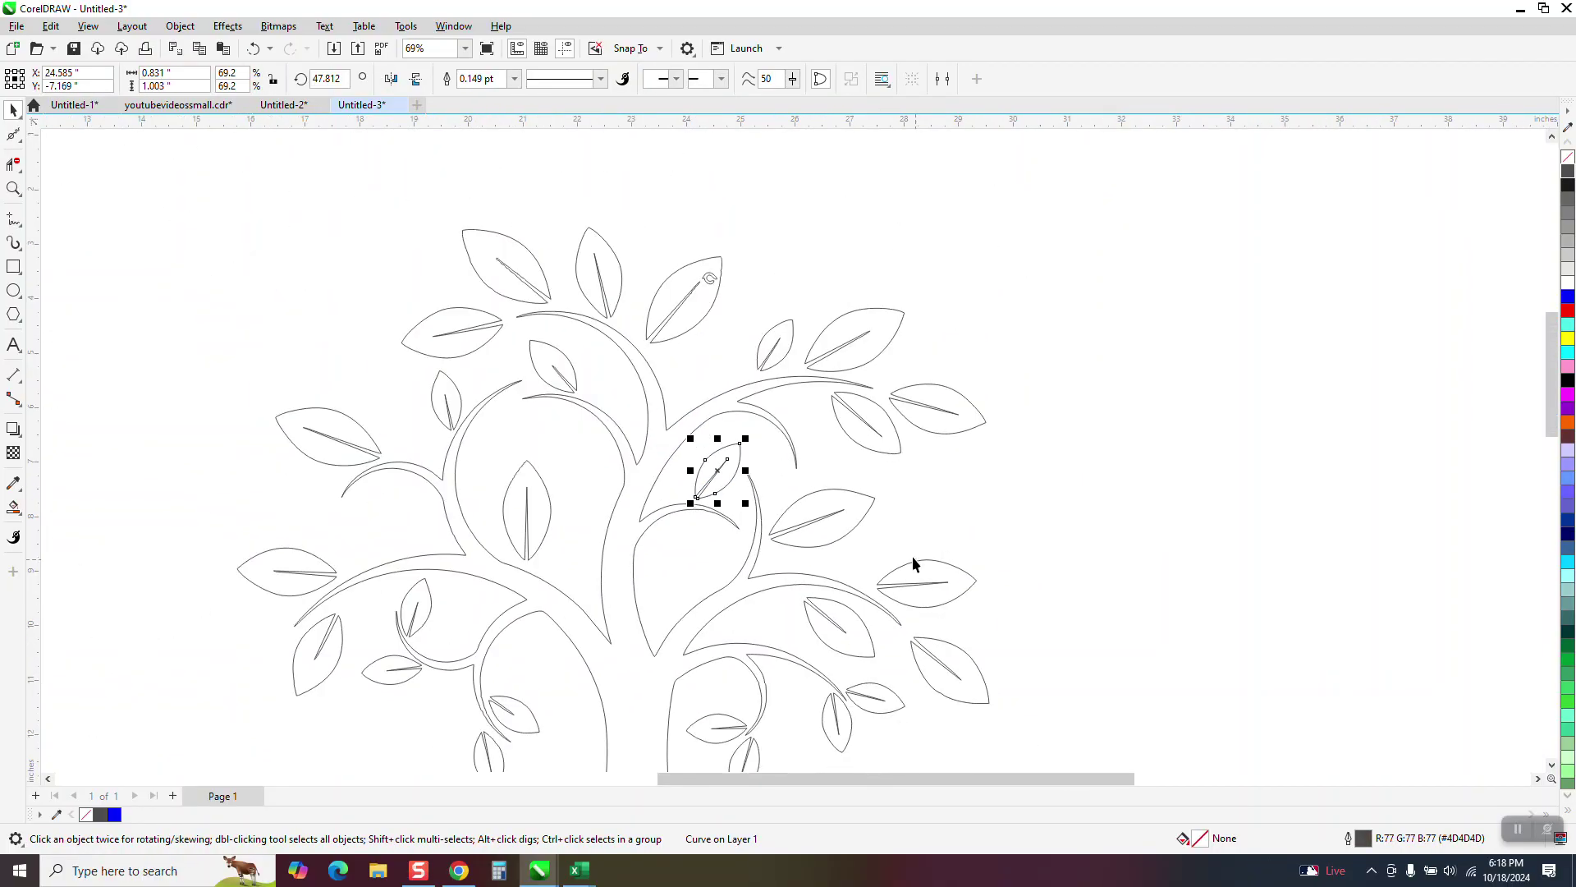
key(z)
drag(675, 247, 852, 350)
click(13, 164)
click(459, 361)
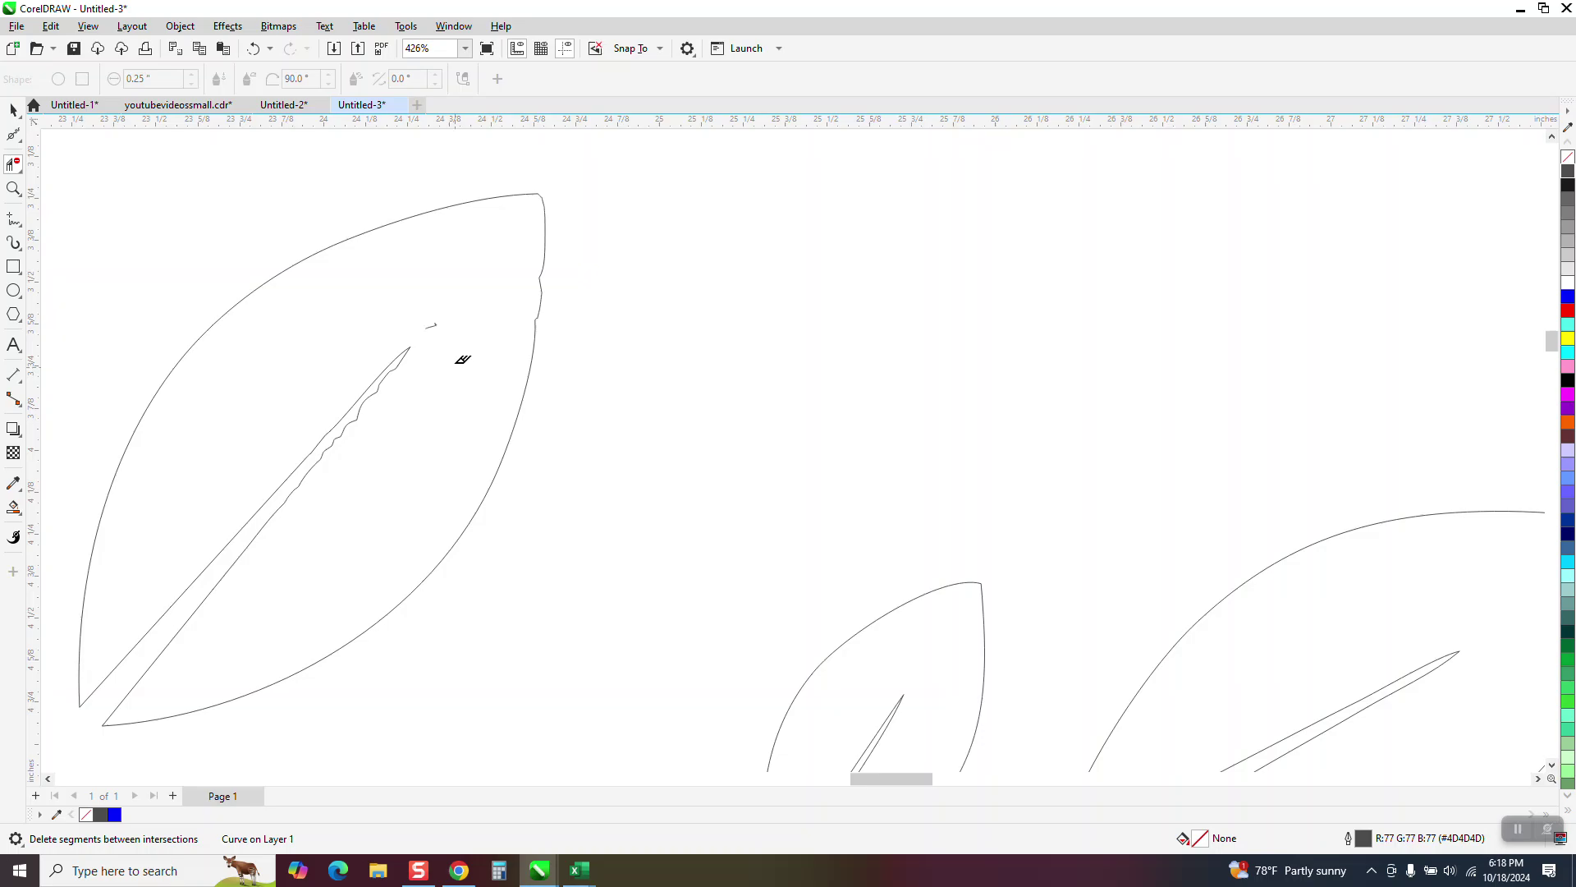
scroll(567, 312, down, 3)
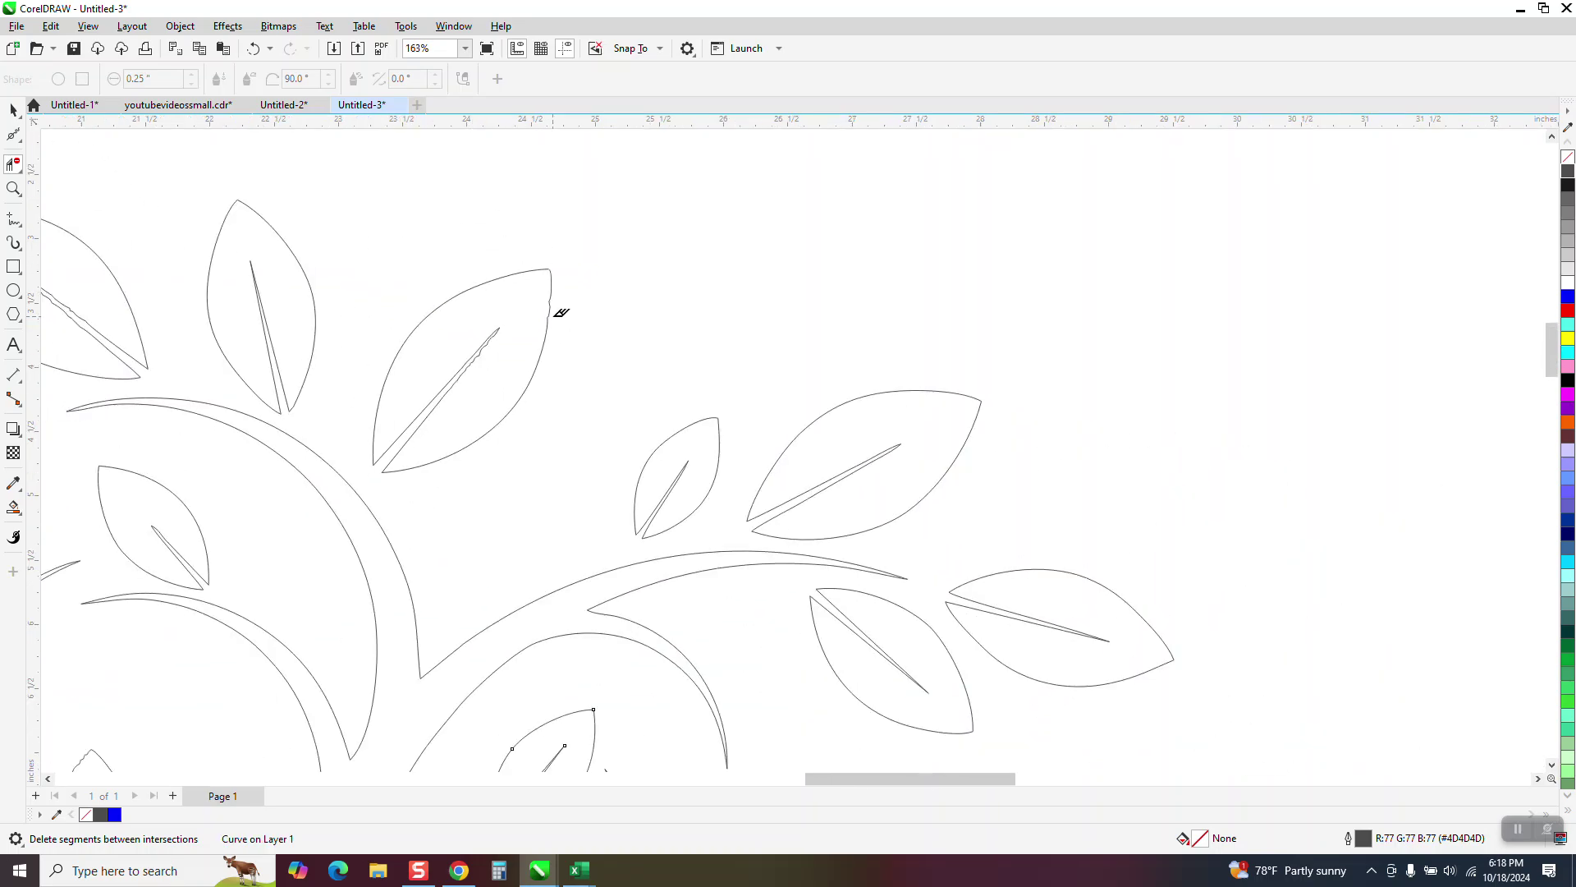
scroll(728, 332, down, 1)
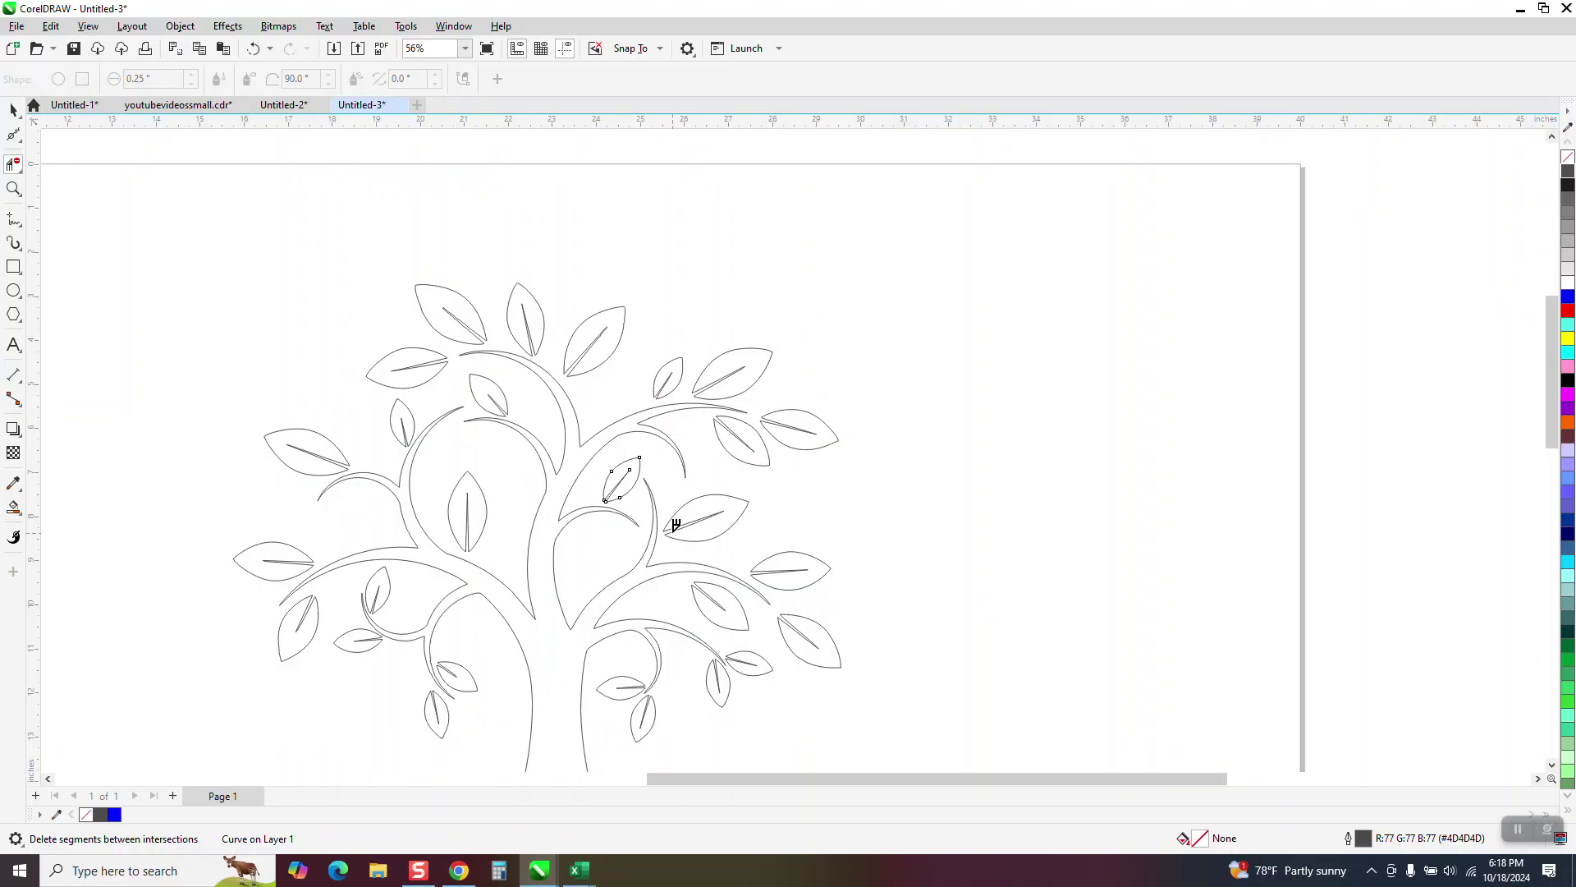
scroll(606, 479, down, 2)
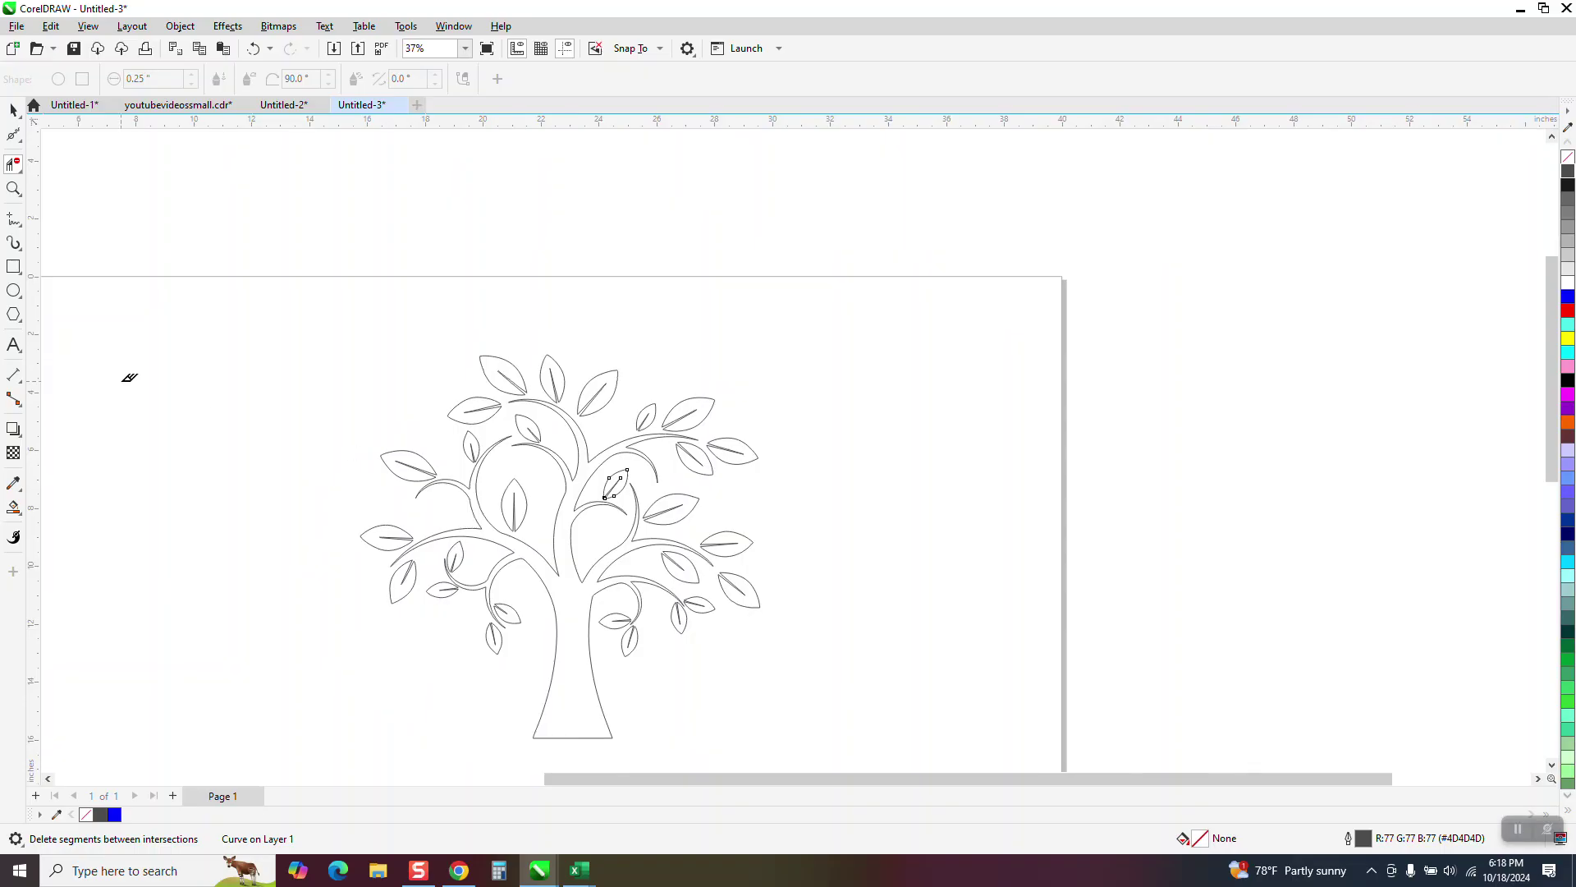
- Delete the surplus nodes that make the vein jagged in the large leaf at the upper left of the treetop
click(13, 188)
drag(471, 343, 557, 442)
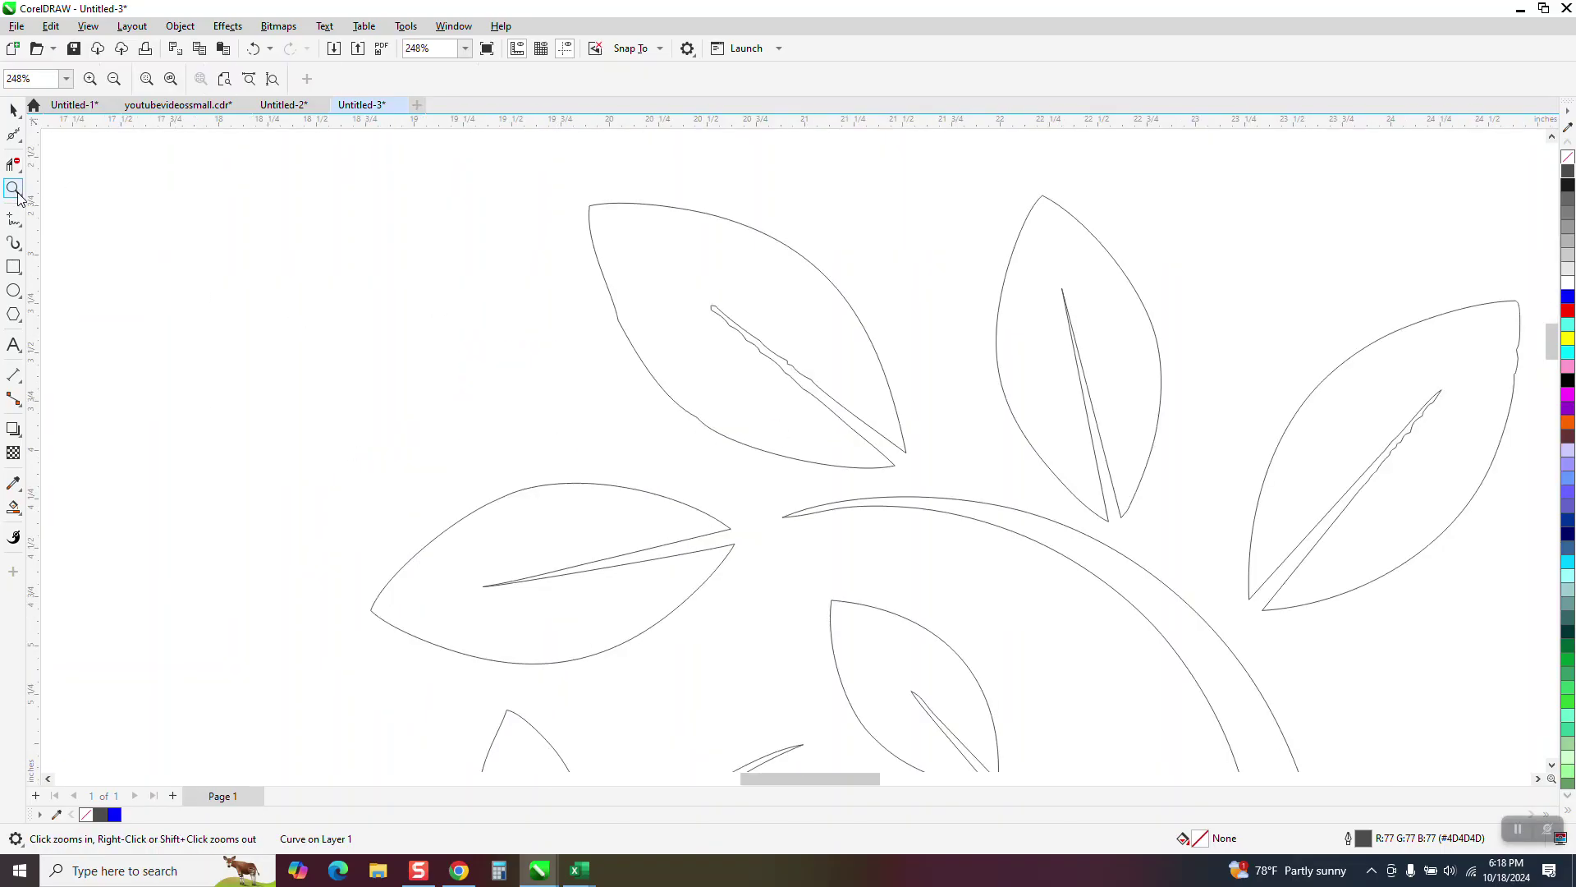
click(17, 144)
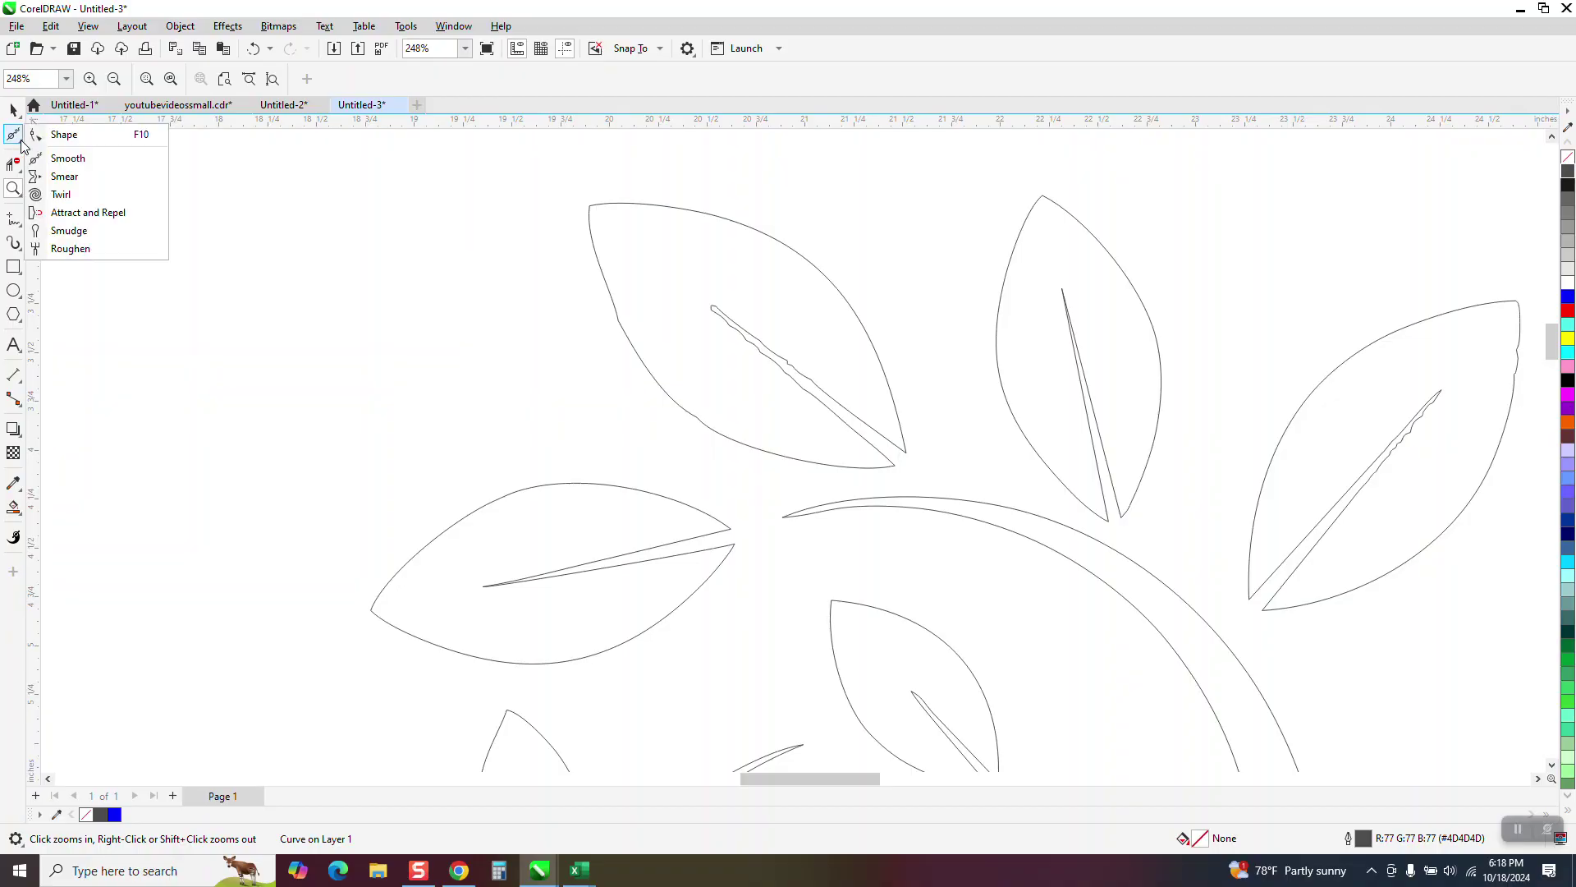
click(63, 130)
click(725, 433)
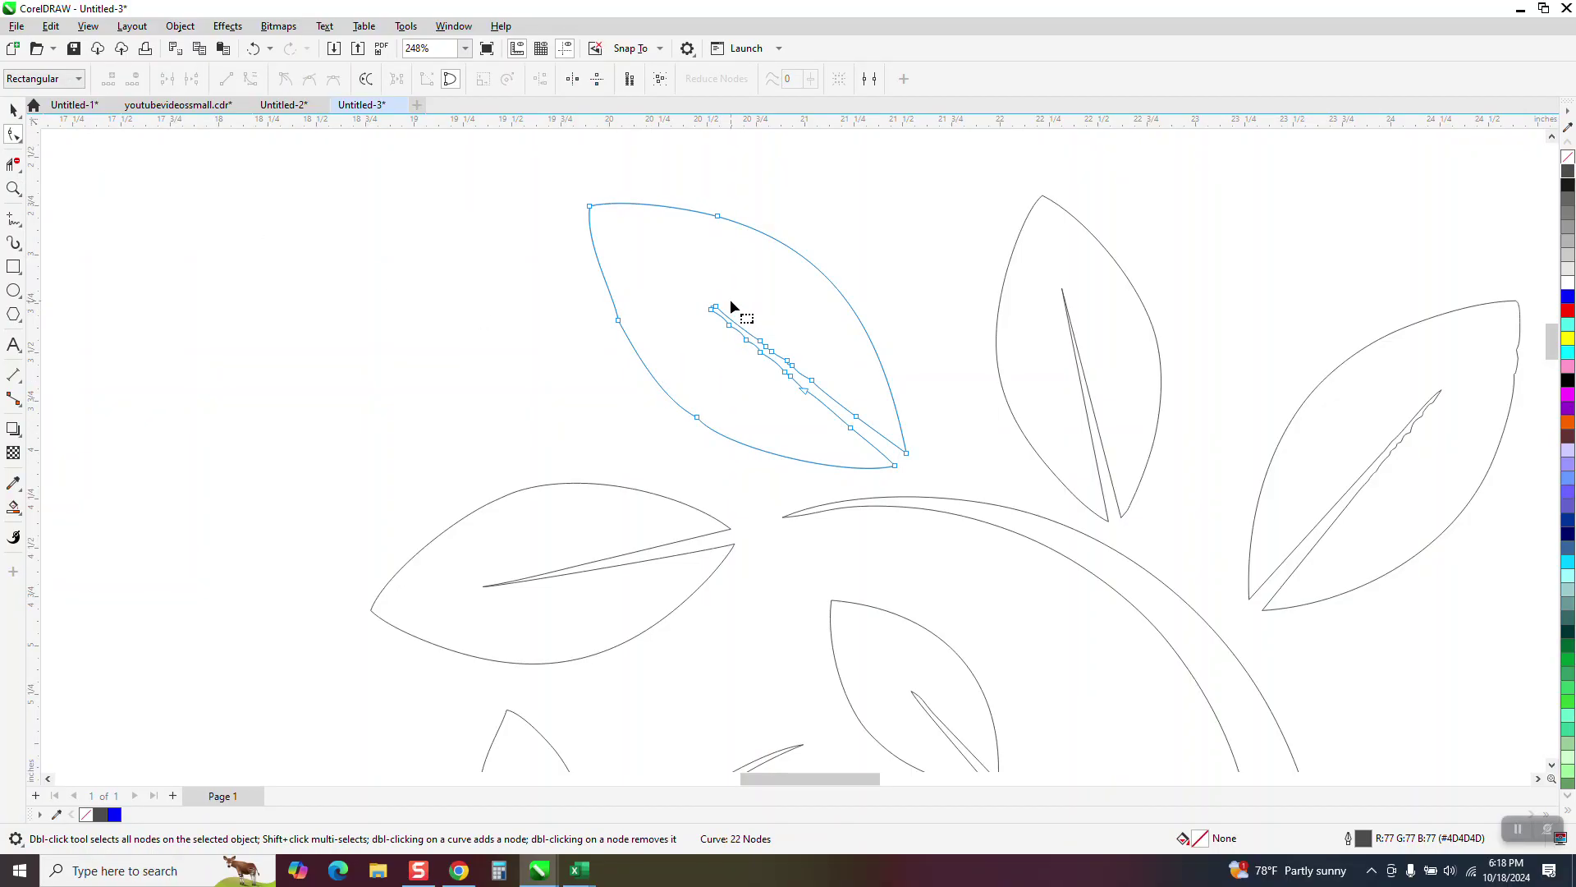
drag(835, 424, 839, 440)
key(Delete)
key(Delete)
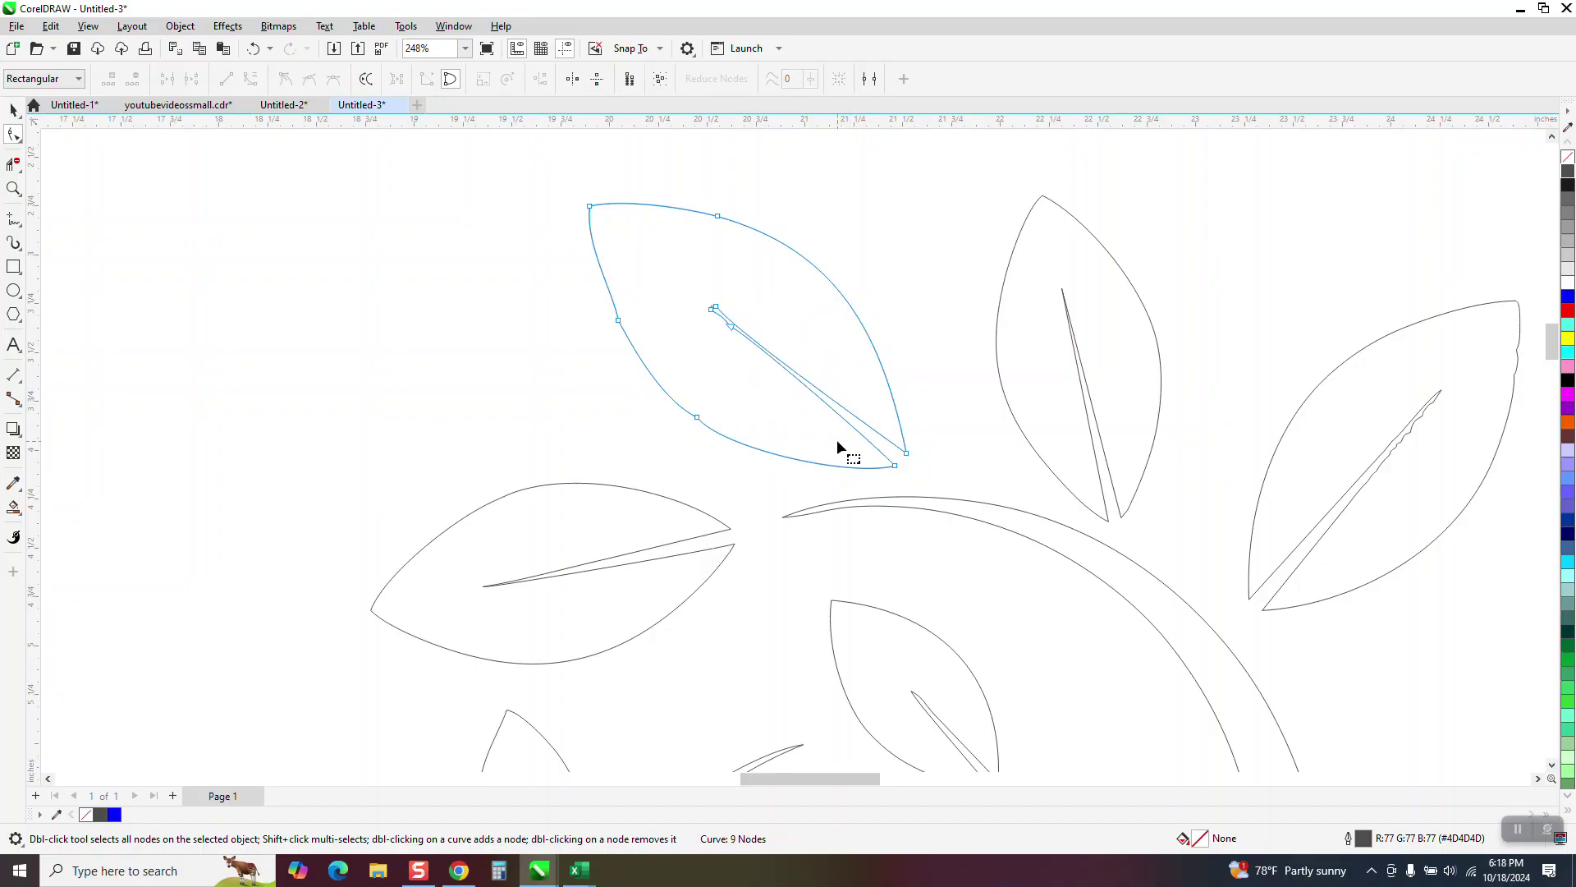
double_click(729, 330)
- Reshape the lower edge of that leaf's vein with the curve handle at its tip node so the vein edges do not cross
drag(651, 288, 952, 521)
click(14, 136)
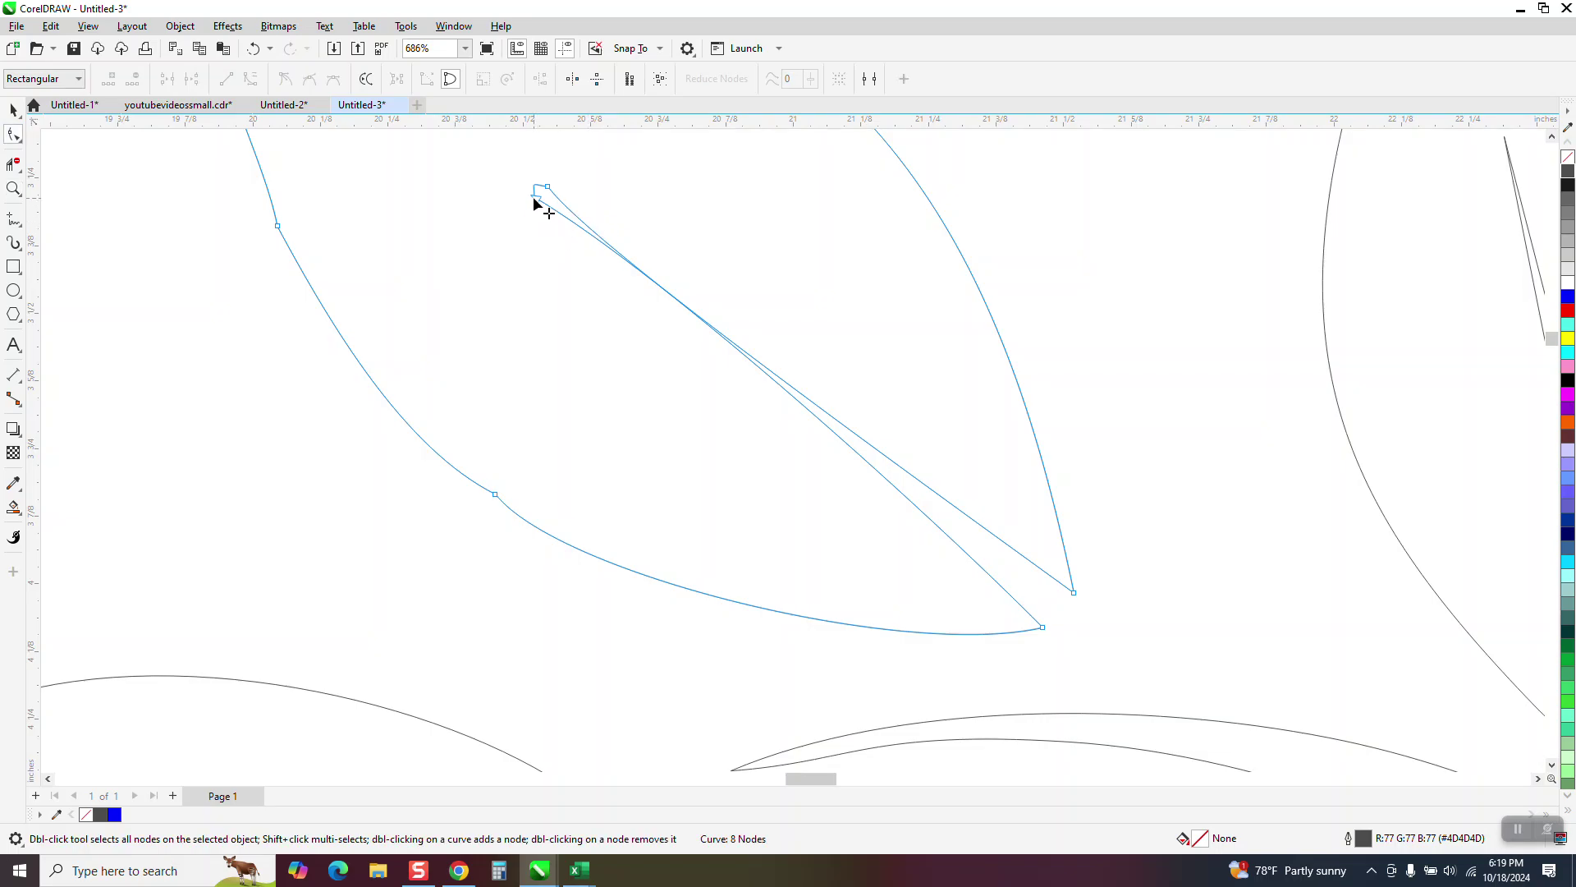
right_click(535, 198)
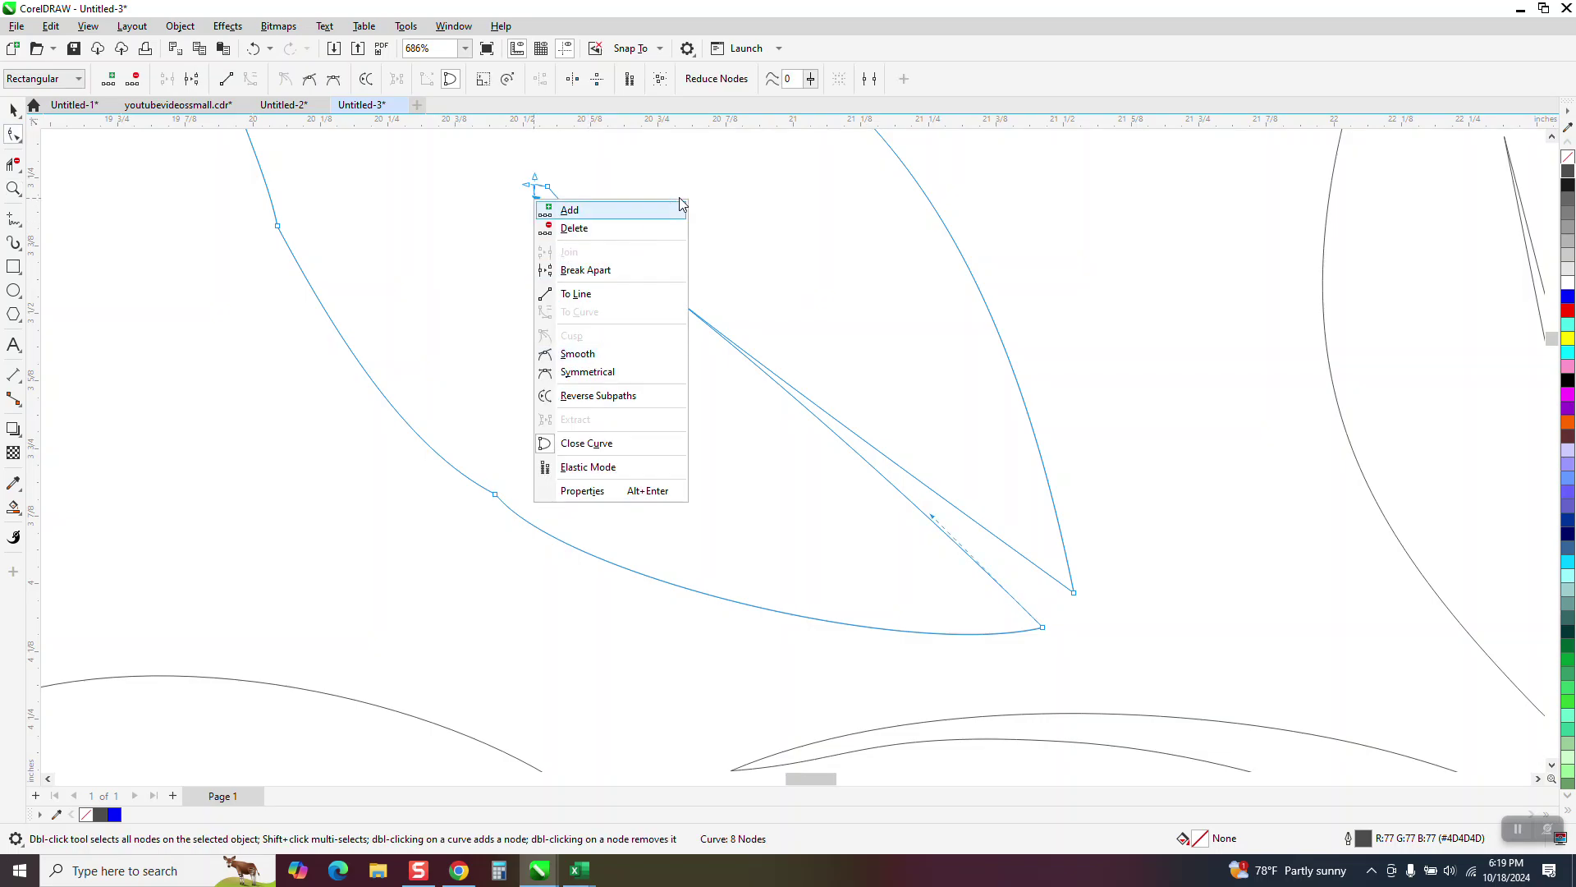
click(665, 228)
click(538, 198)
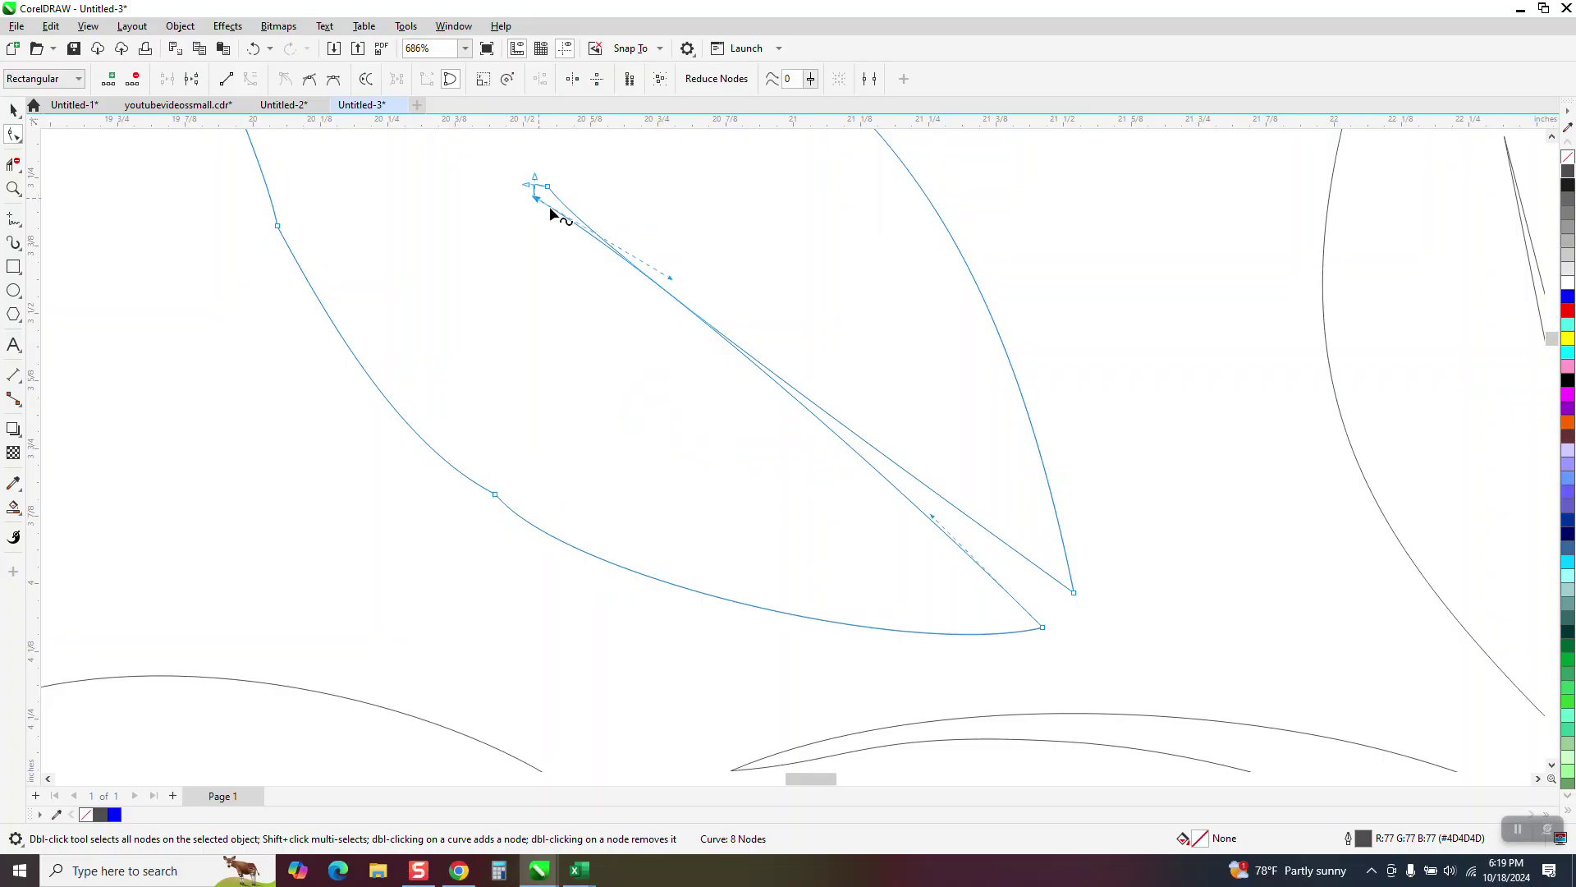
drag(675, 274, 775, 490)
scroll(763, 493, down, 2)
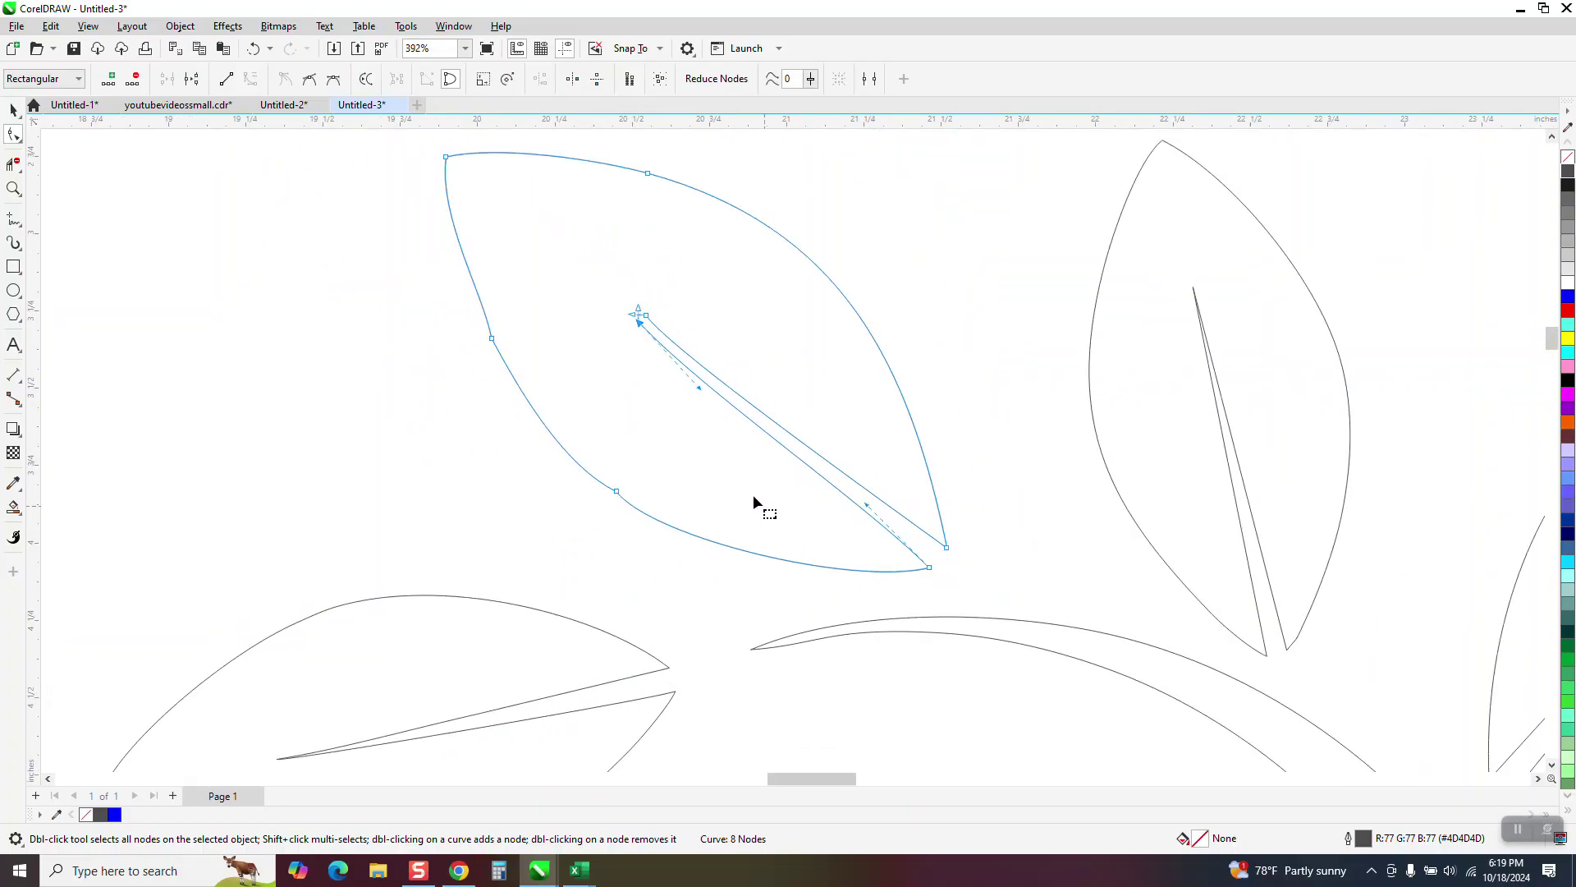
- Smooth the uneven lower-left outline of the same leaf using the Smooth tool with a 0.5 inch nib
click(23, 144)
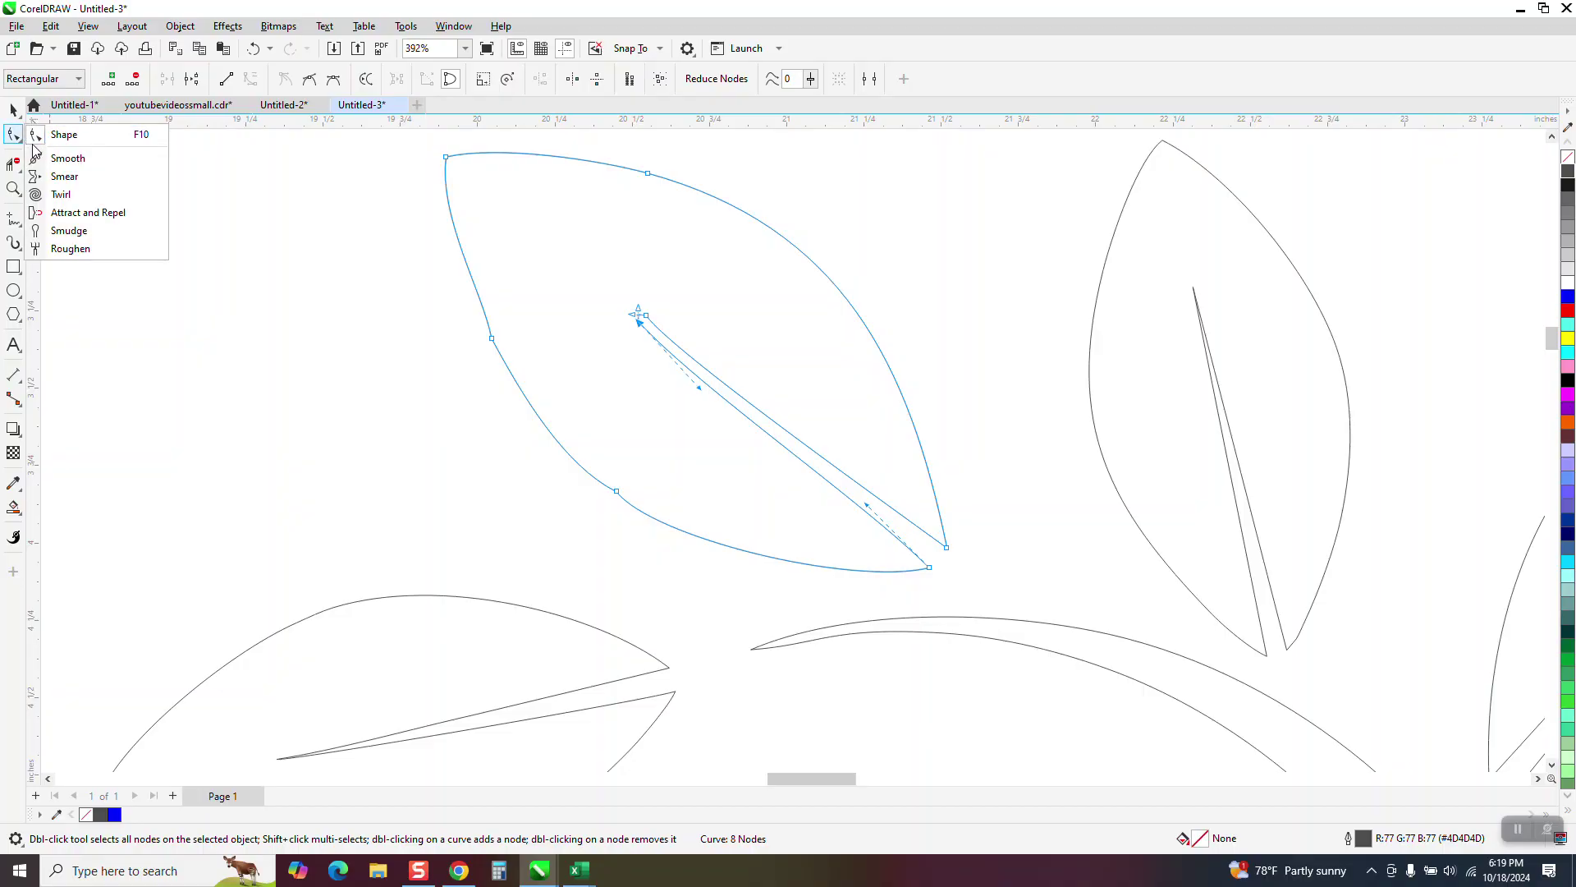
click(62, 157)
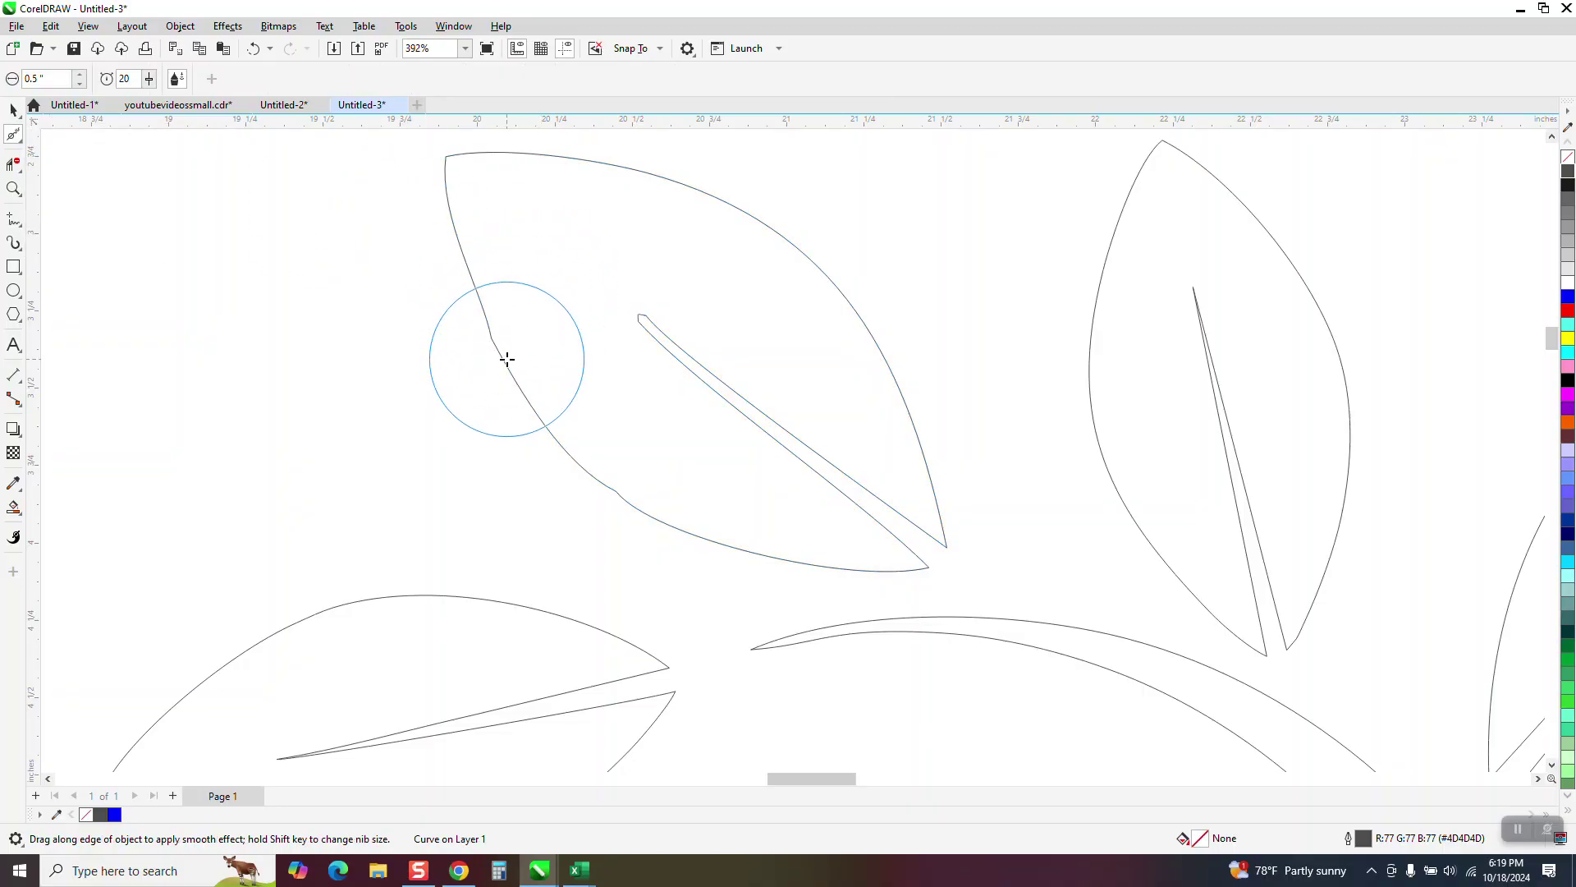
mouse_move(503, 362)
mouse_down()
mouse_move(487, 331)
mouse_move(575, 451)
mouse_move(672, 519)
mouse_move(605, 501)
mouse_move(719, 550)
mouse_move(841, 575)
mouse_move(894, 496)
mouse_move(892, 430)
mouse_move(768, 273)
mouse_move(645, 204)
mouse_move(491, 177)
mouse_move(497, 307)
mouse_up()
scroll(996, 457, down, 5)
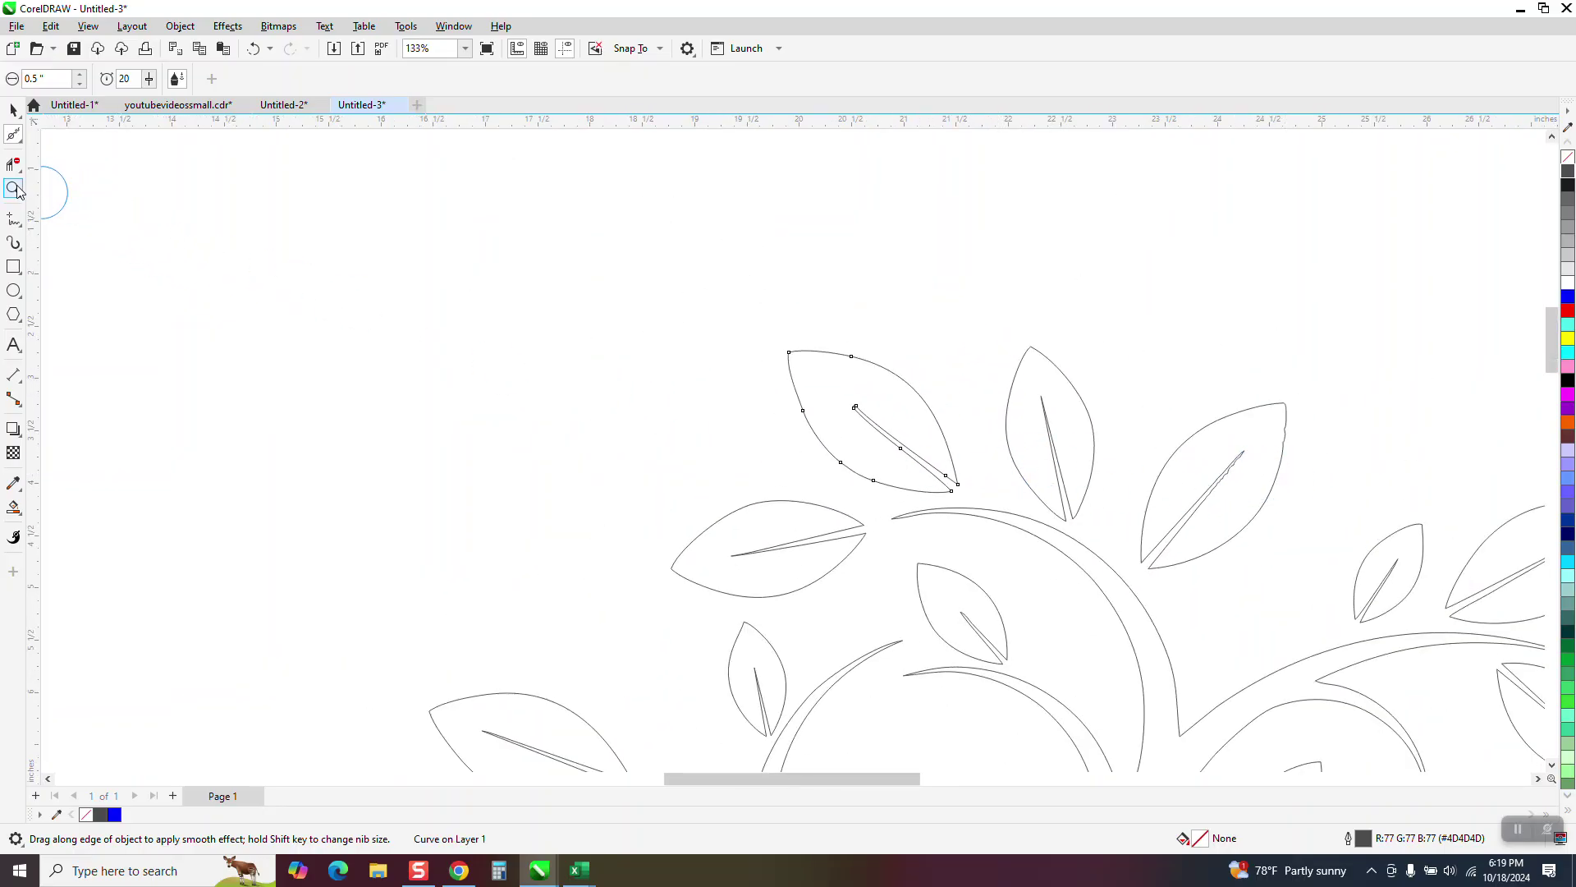
- Smooth the jagged vein and bumpy right edge of the large upper-right treetop leaf using the Smooth tool
click(14, 188)
drag(1126, 293, 1433, 605)
click(20, 140)
click(51, 156)
mouse_move(548, 285)
mouse_down()
mouse_move(675, 353)
mouse_move(534, 512)
mouse_move(784, 402)
mouse_move(805, 271)
mouse_move(790, 320)
mouse_move(834, 231)
mouse_move(813, 202)
mouse_move(723, 197)
mouse_move(558, 281)
mouse_move(467, 360)
mouse_move(407, 502)
mouse_move(398, 578)
mouse_move(464, 370)
mouse_move(580, 246)
mouse_move(704, 197)
mouse_move(769, 236)
mouse_move(793, 406)
mouse_move(739, 509)
mouse_move(660, 595)
mouse_move(747, 464)
mouse_move(807, 275)
mouse_move(816, 360)
mouse_move(733, 359)
mouse_up()
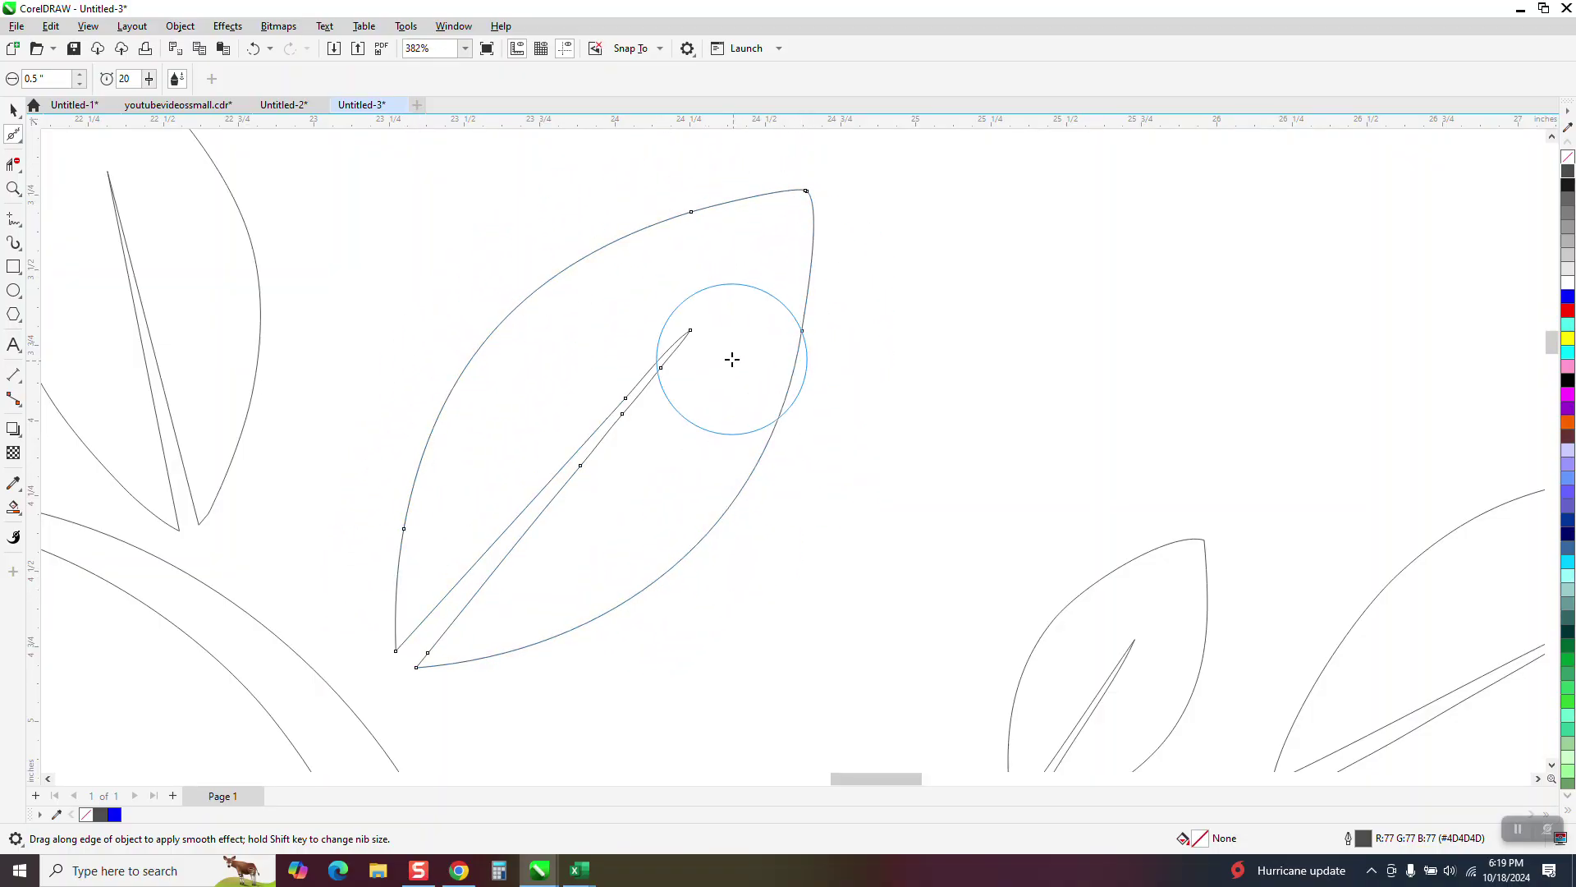
- Select the whole tree with all its leaves and set the outline width to 0.75 pt
scroll(883, 448, down, 10)
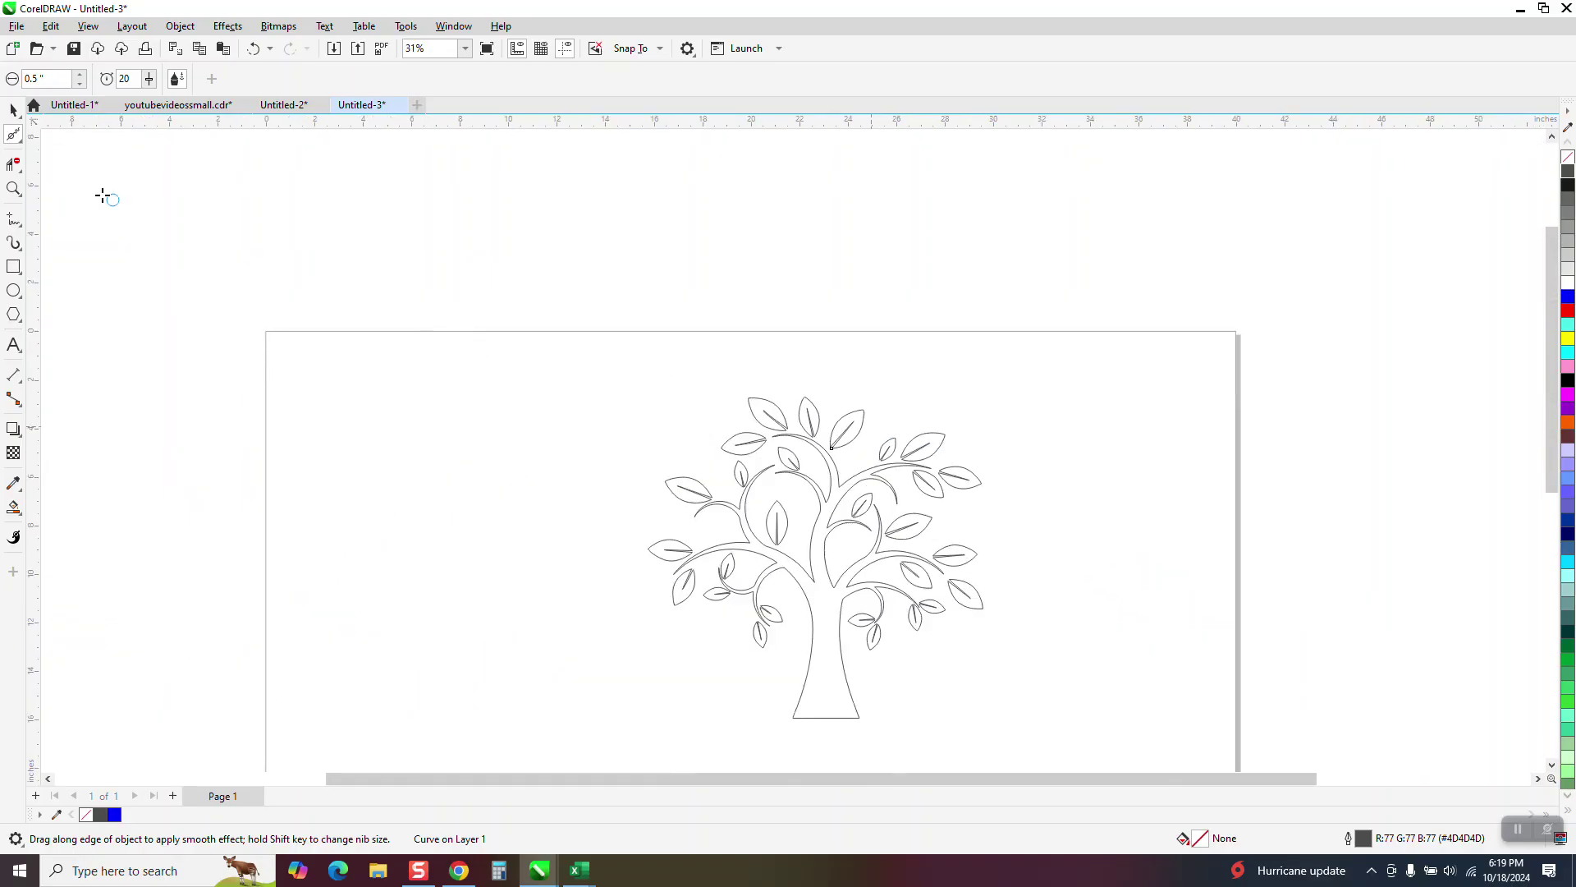
click(16, 113)
drag(608, 342, 1056, 780)
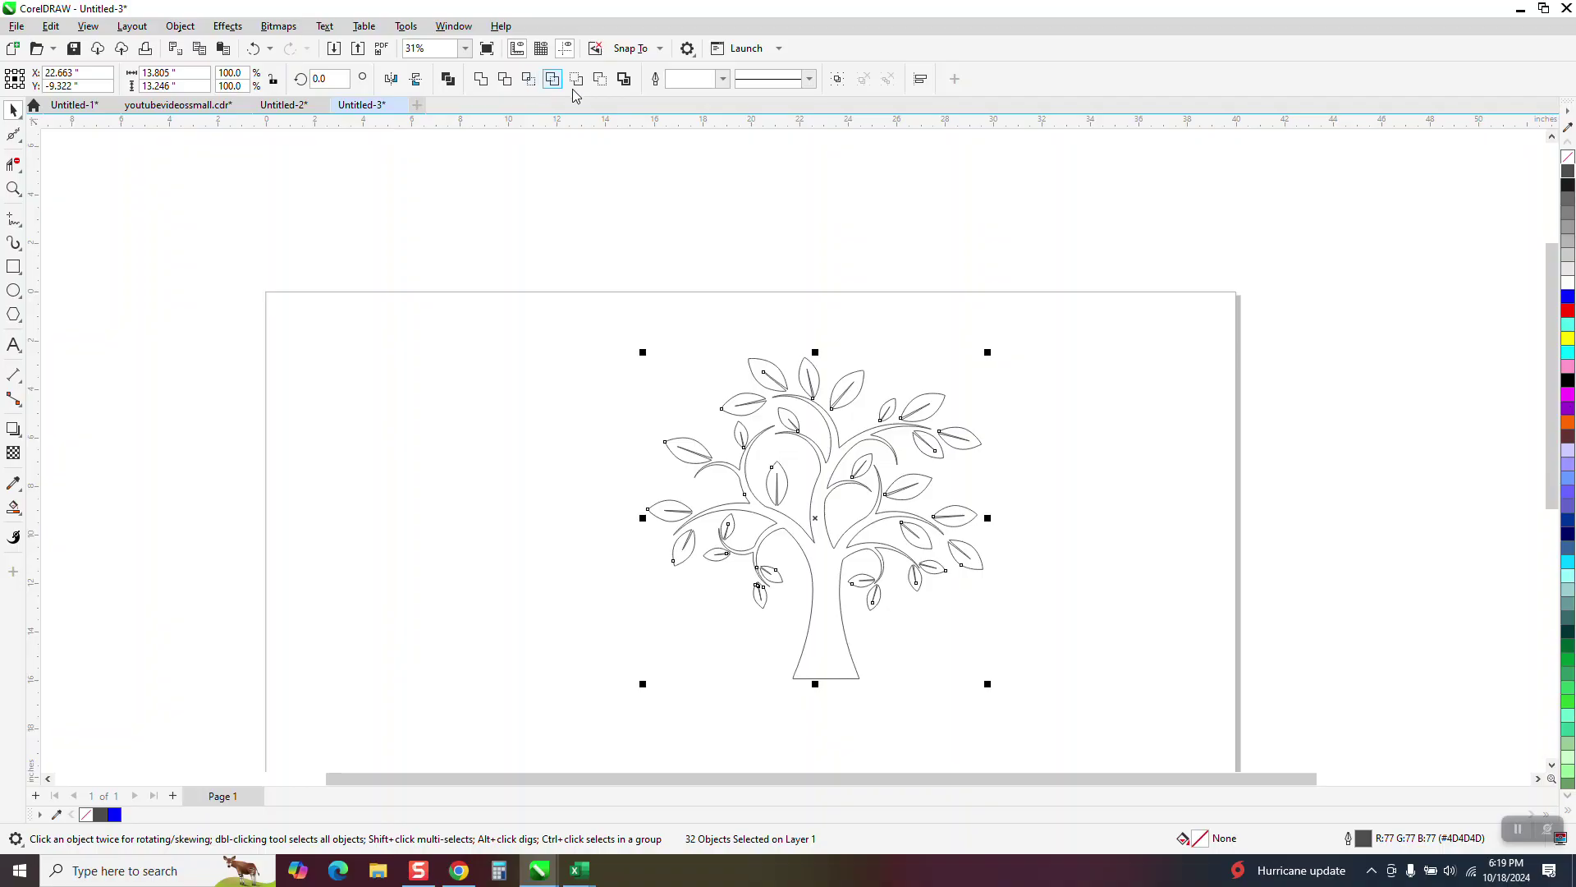
click(718, 82)
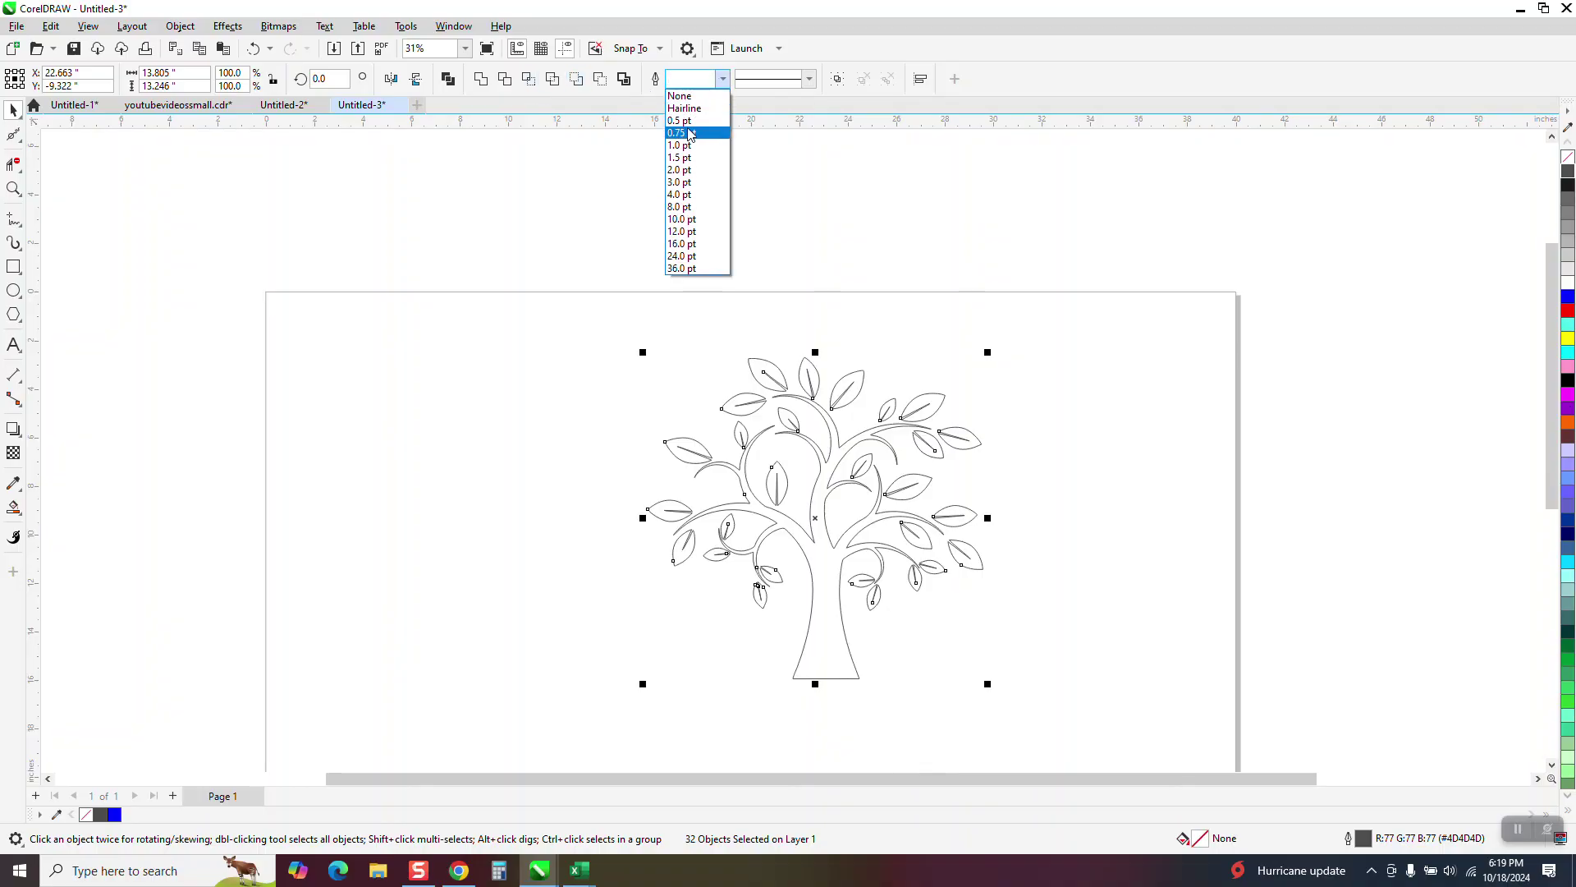
click(690, 134)
- Try filling the whole selected tree with dark gray #4D4D4D, inspect the lower leaves, and undo the fill
click(13, 188)
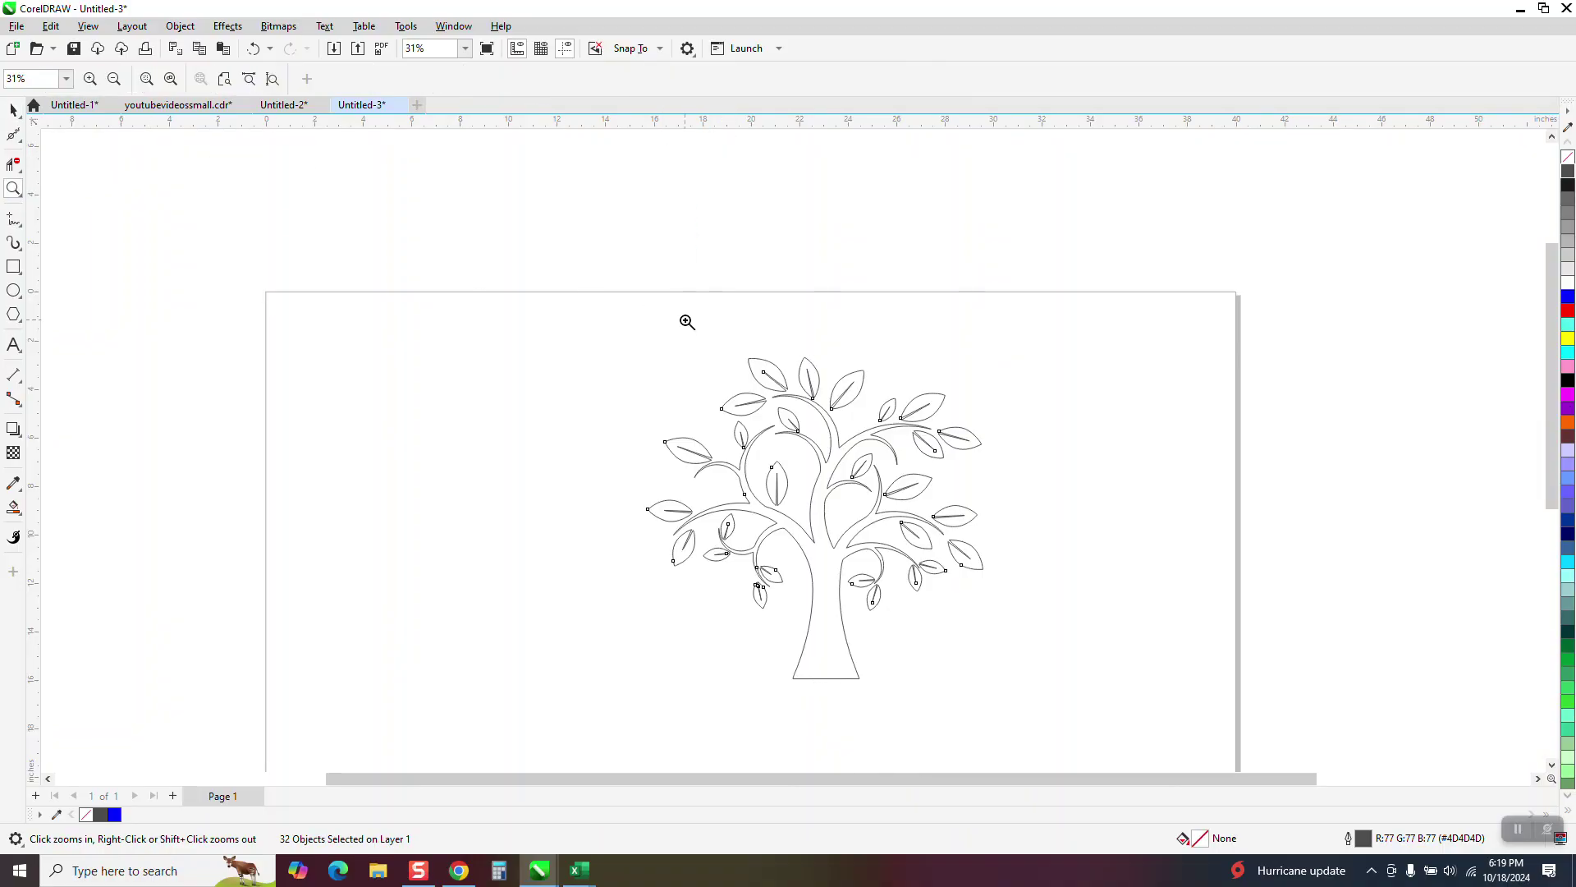
drag(1016, 514, 1016, 514)
scroll(785, 414, down, 2)
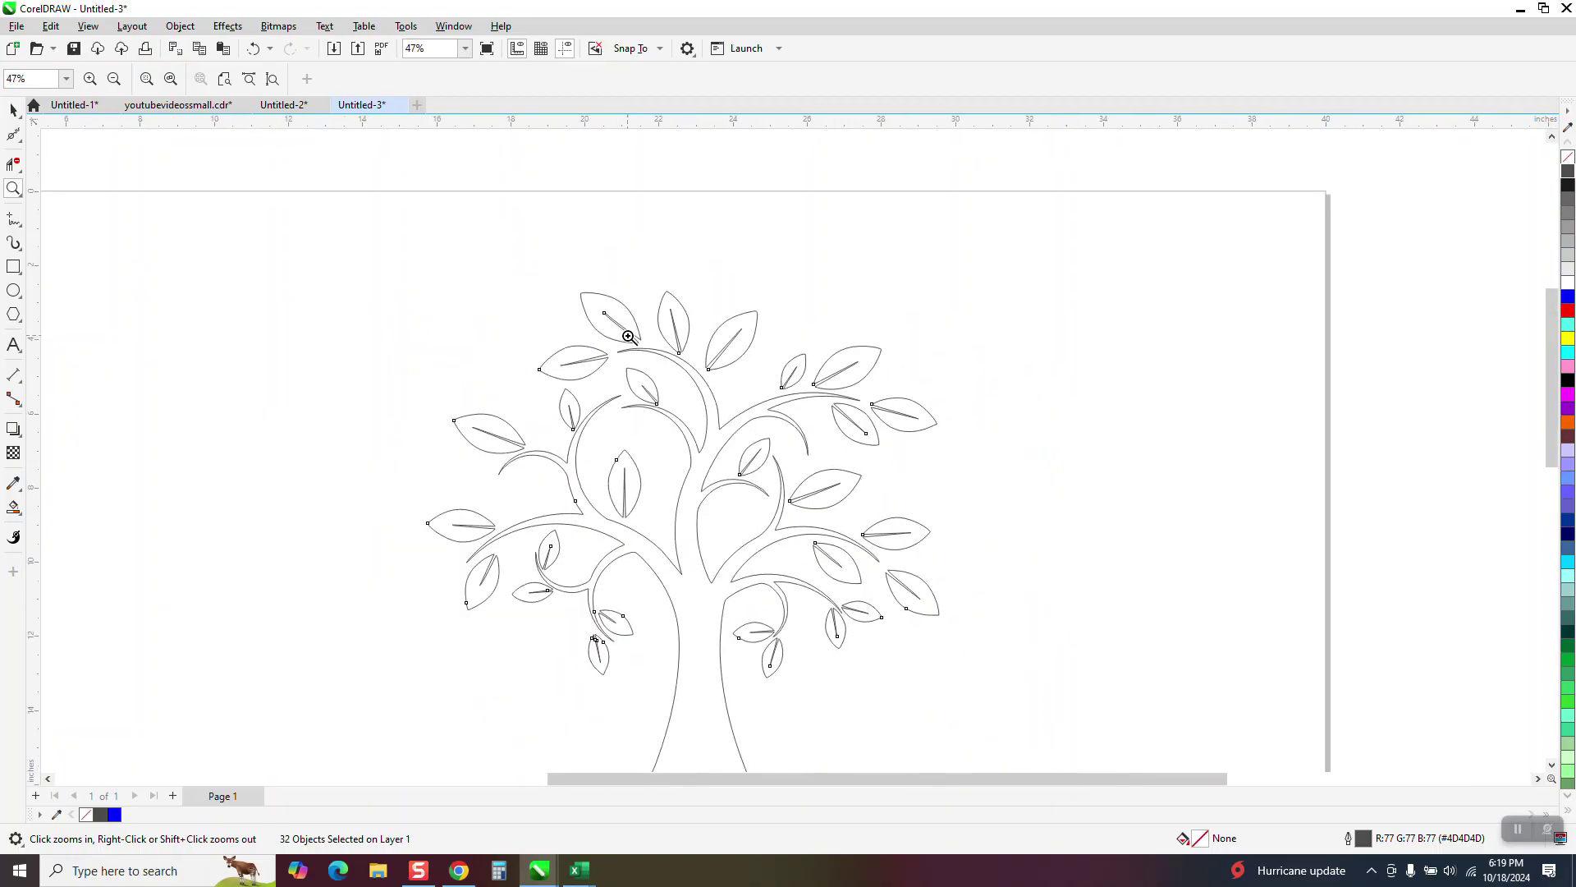
scroll(624, 335, down, 1)
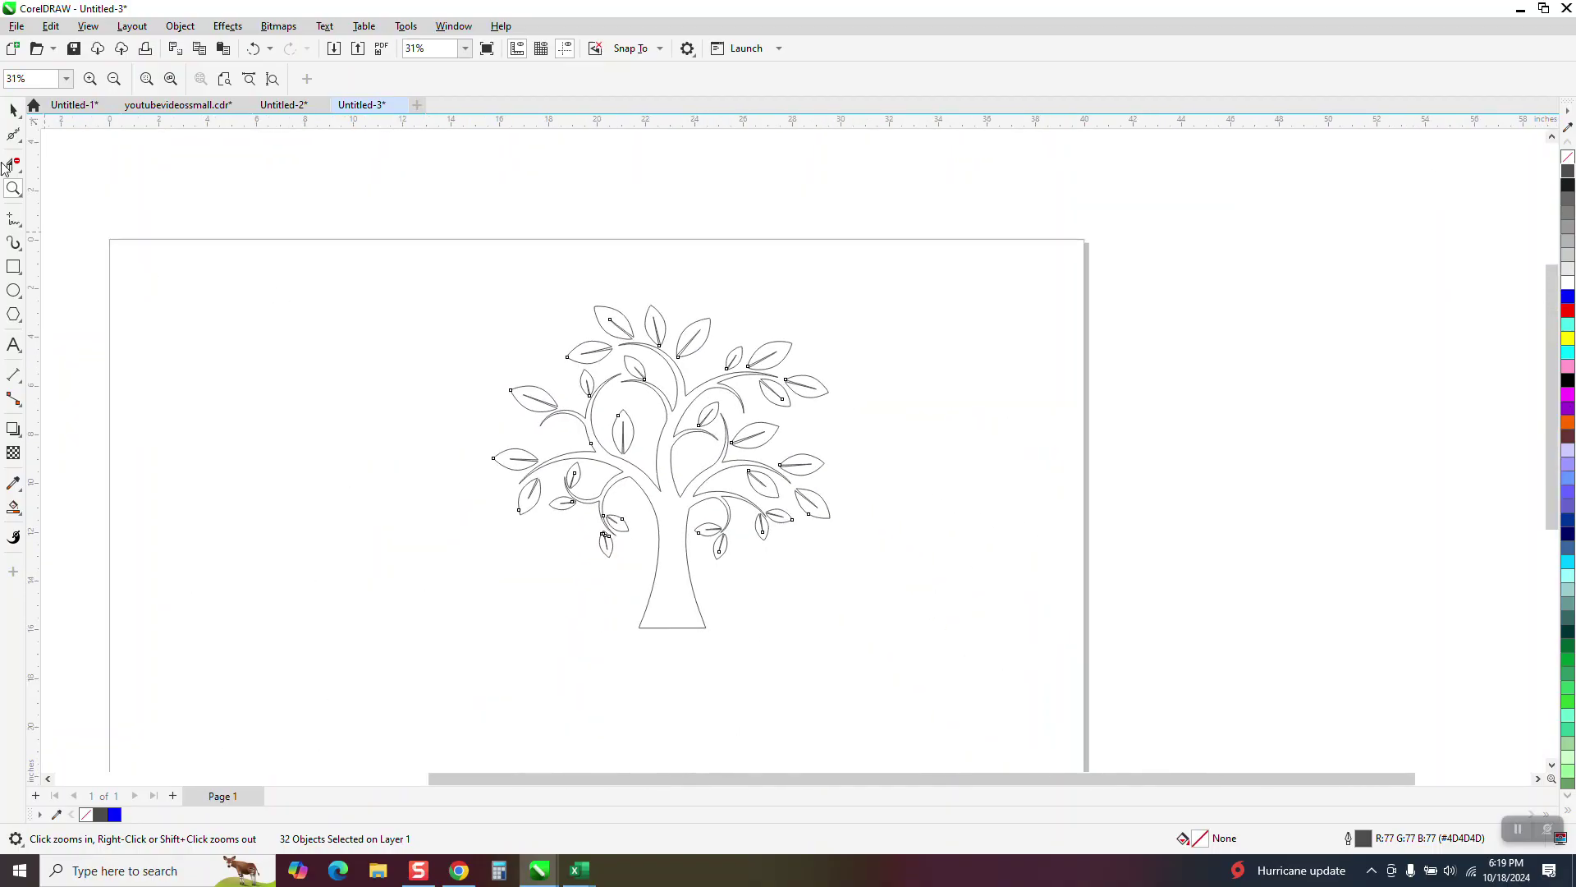
click(13, 109)
drag(448, 264, 697, 558)
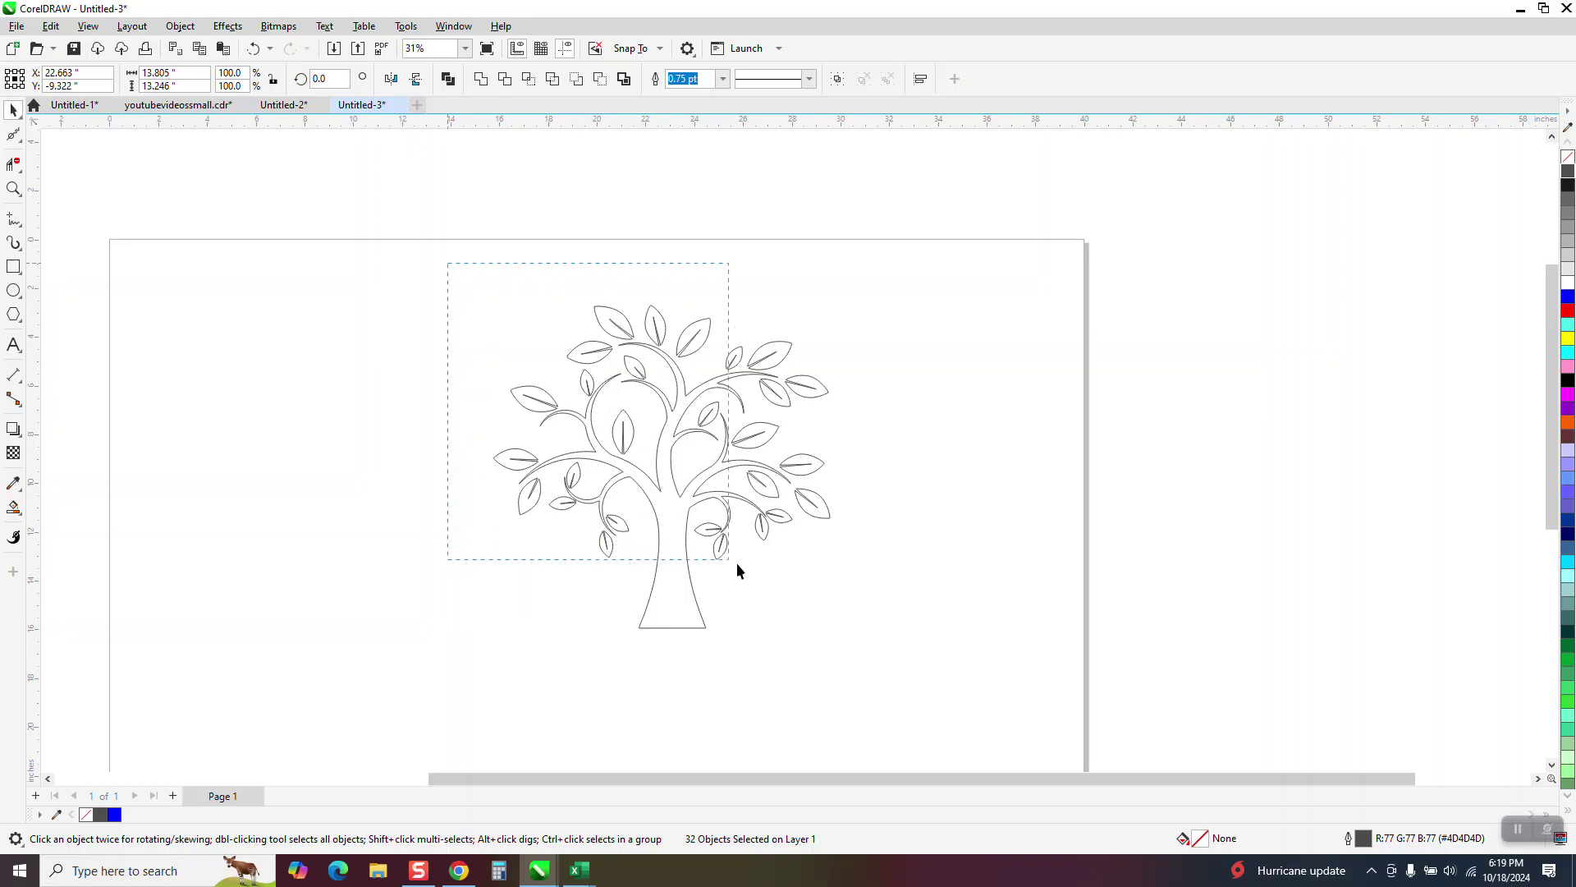
drag(875, 676, 877, 678)
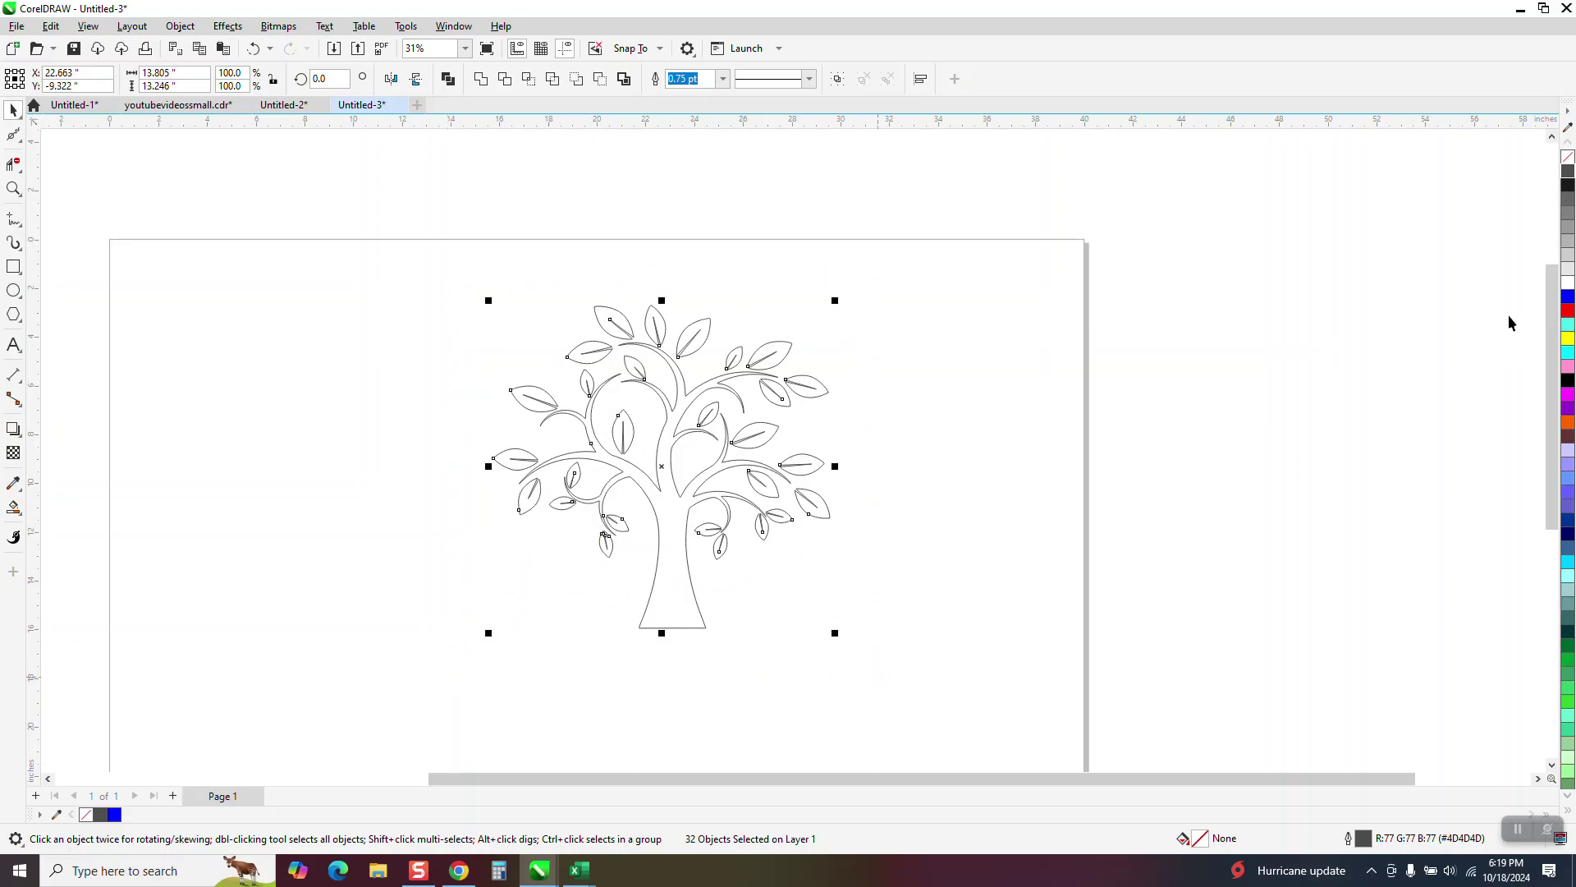
click(1568, 174)
click(13, 188)
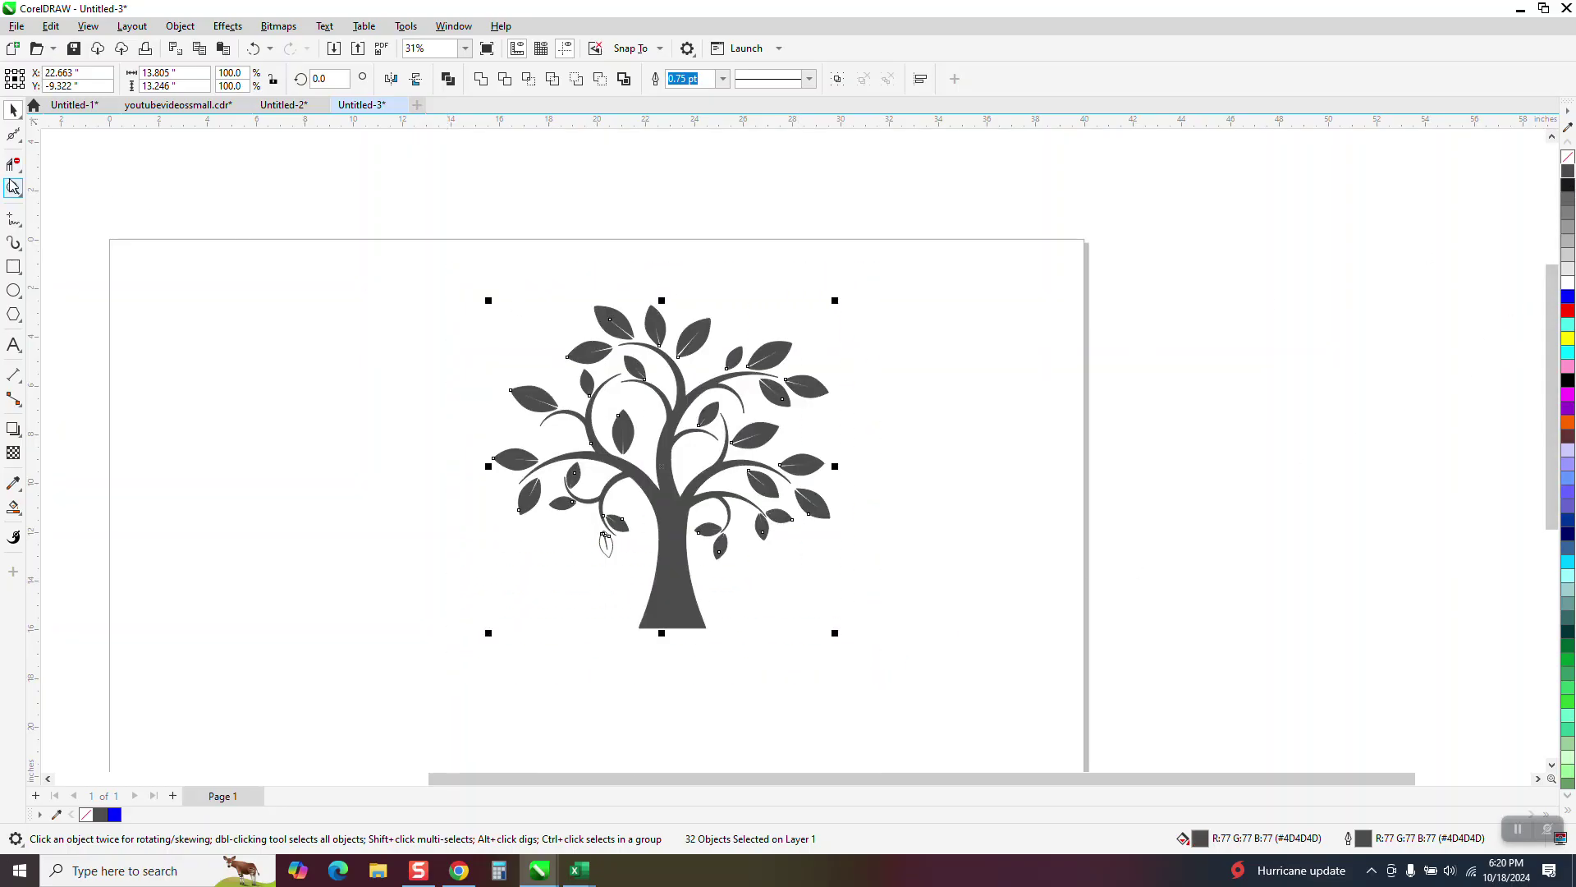
drag(468, 312, 834, 638)
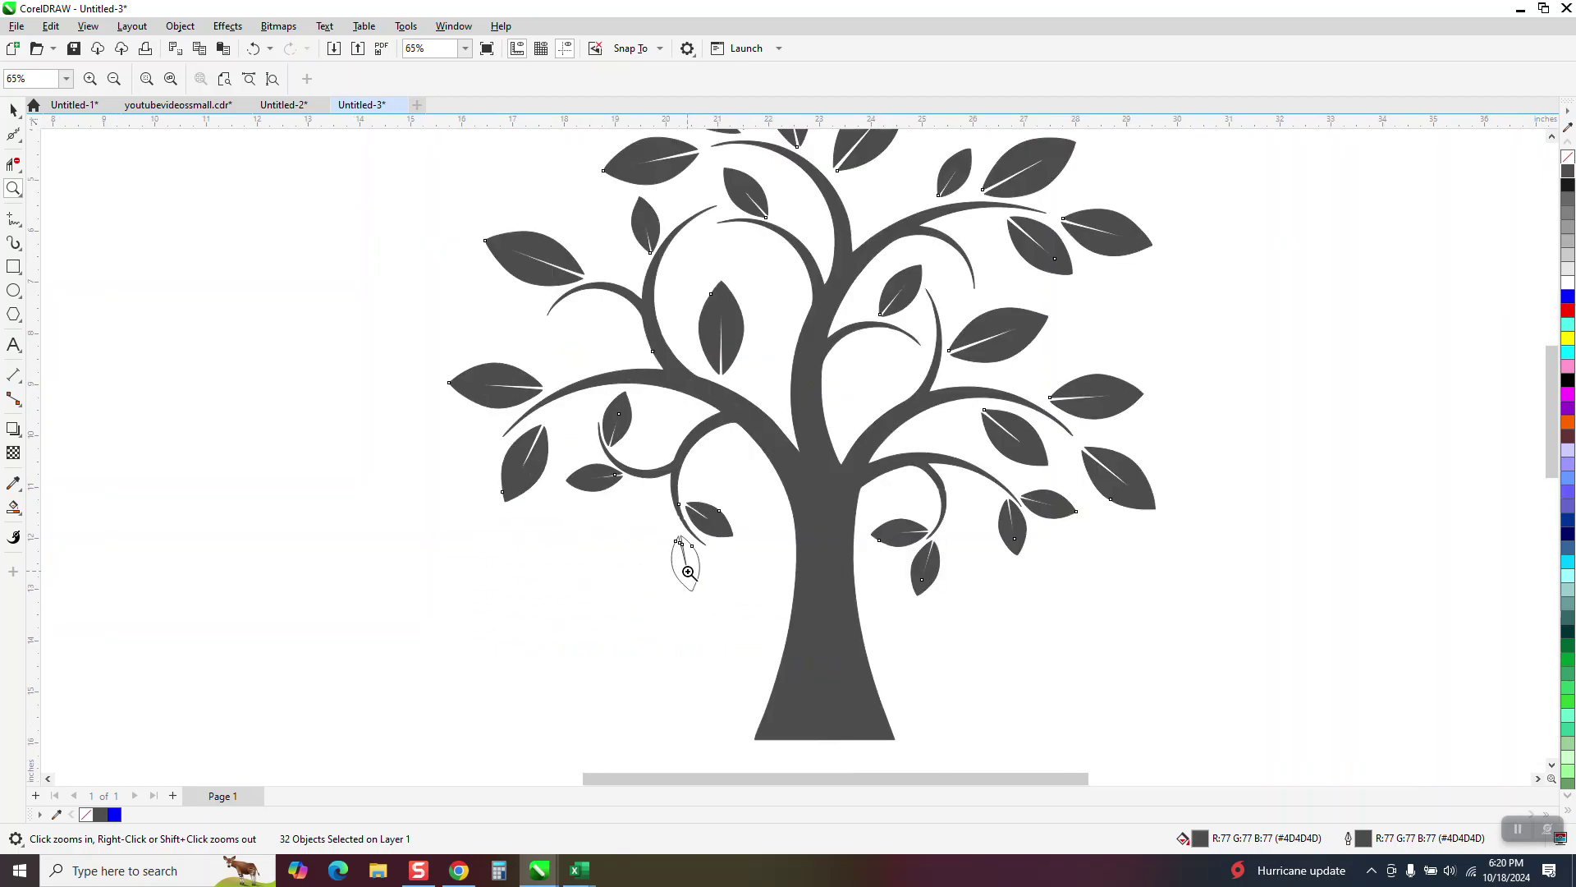
click(254, 48)
scroll(529, 281, down, 2)
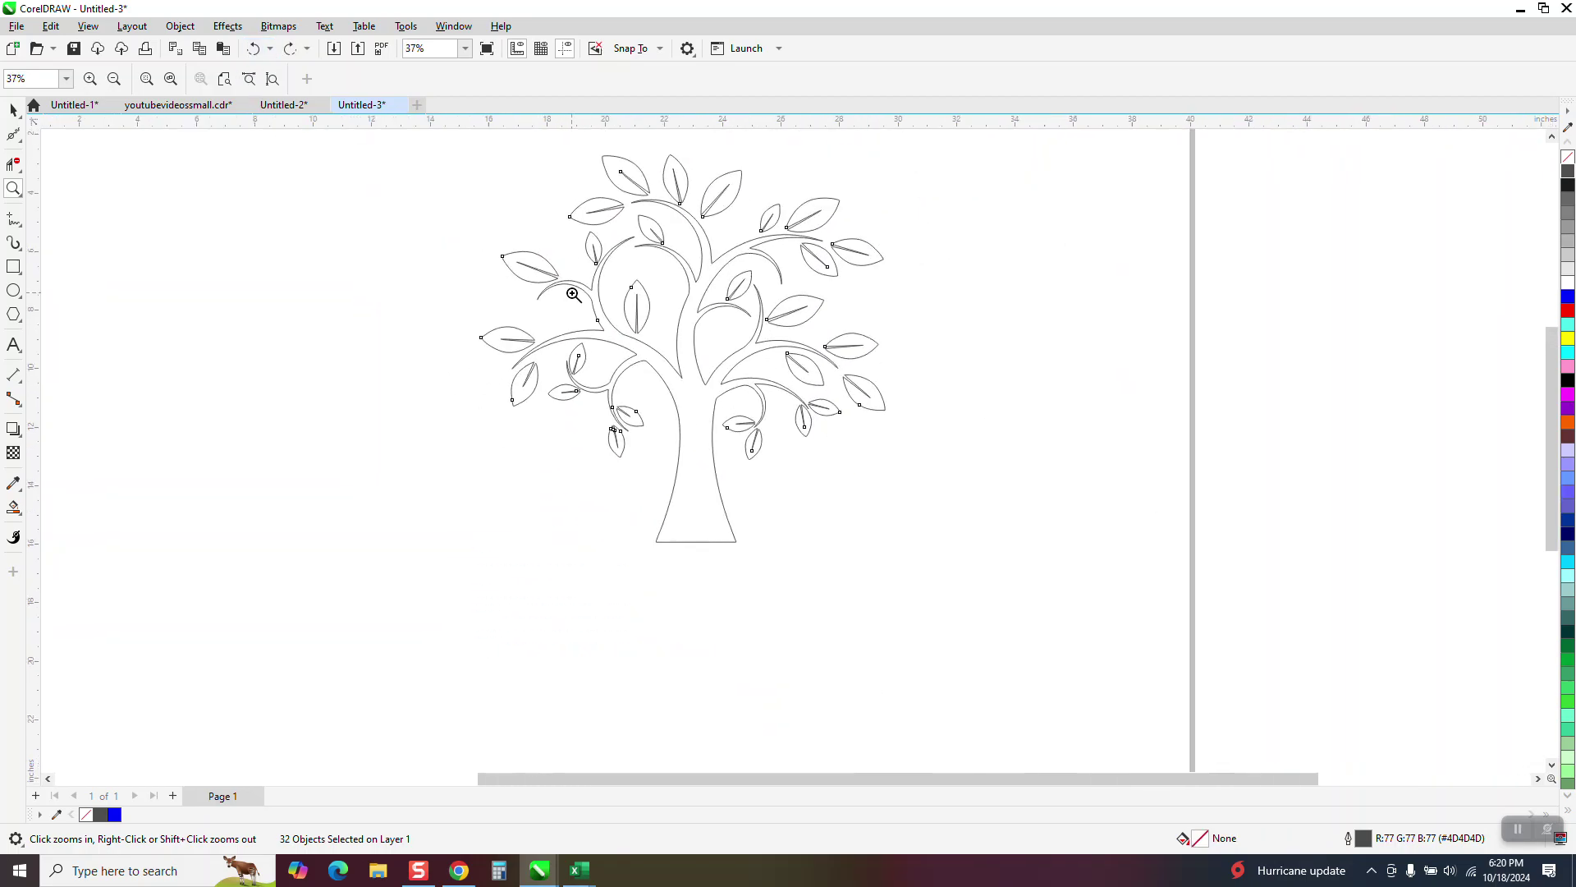
- Select the entire tree with its leaves and fill it with dark gray #4D4D4D
click(13, 109)
scroll(385, 219, down, 1)
drag(381, 152, 908, 588)
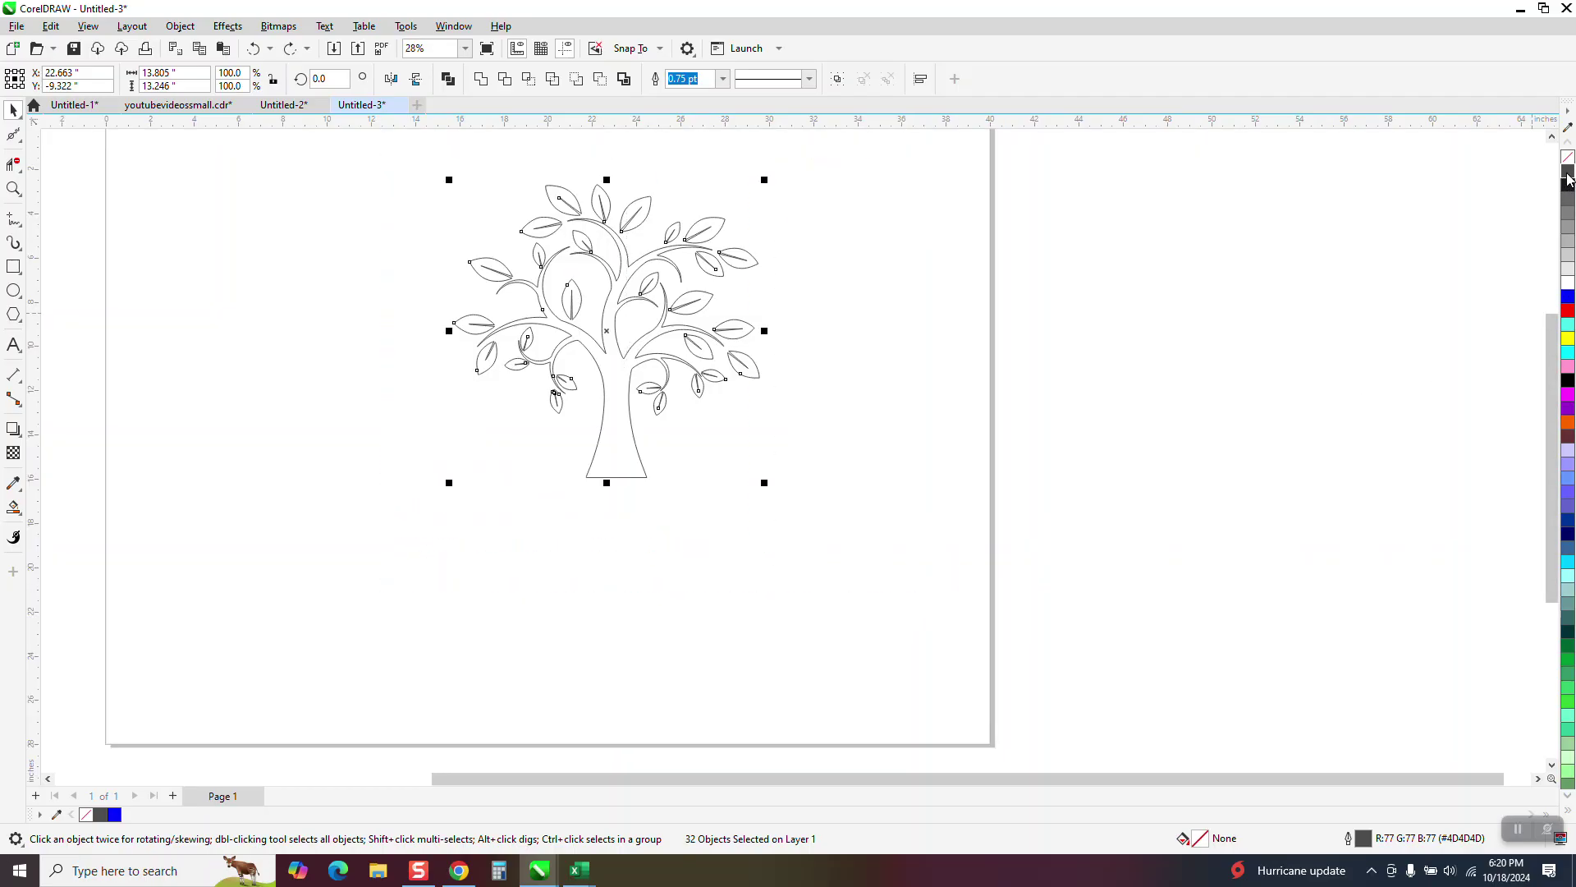
click(1568, 176)
- Fill the empty hanging leaf at the lower left of the tree with near-black #1A1A1A and no outline using Smart Fill
click(13, 189)
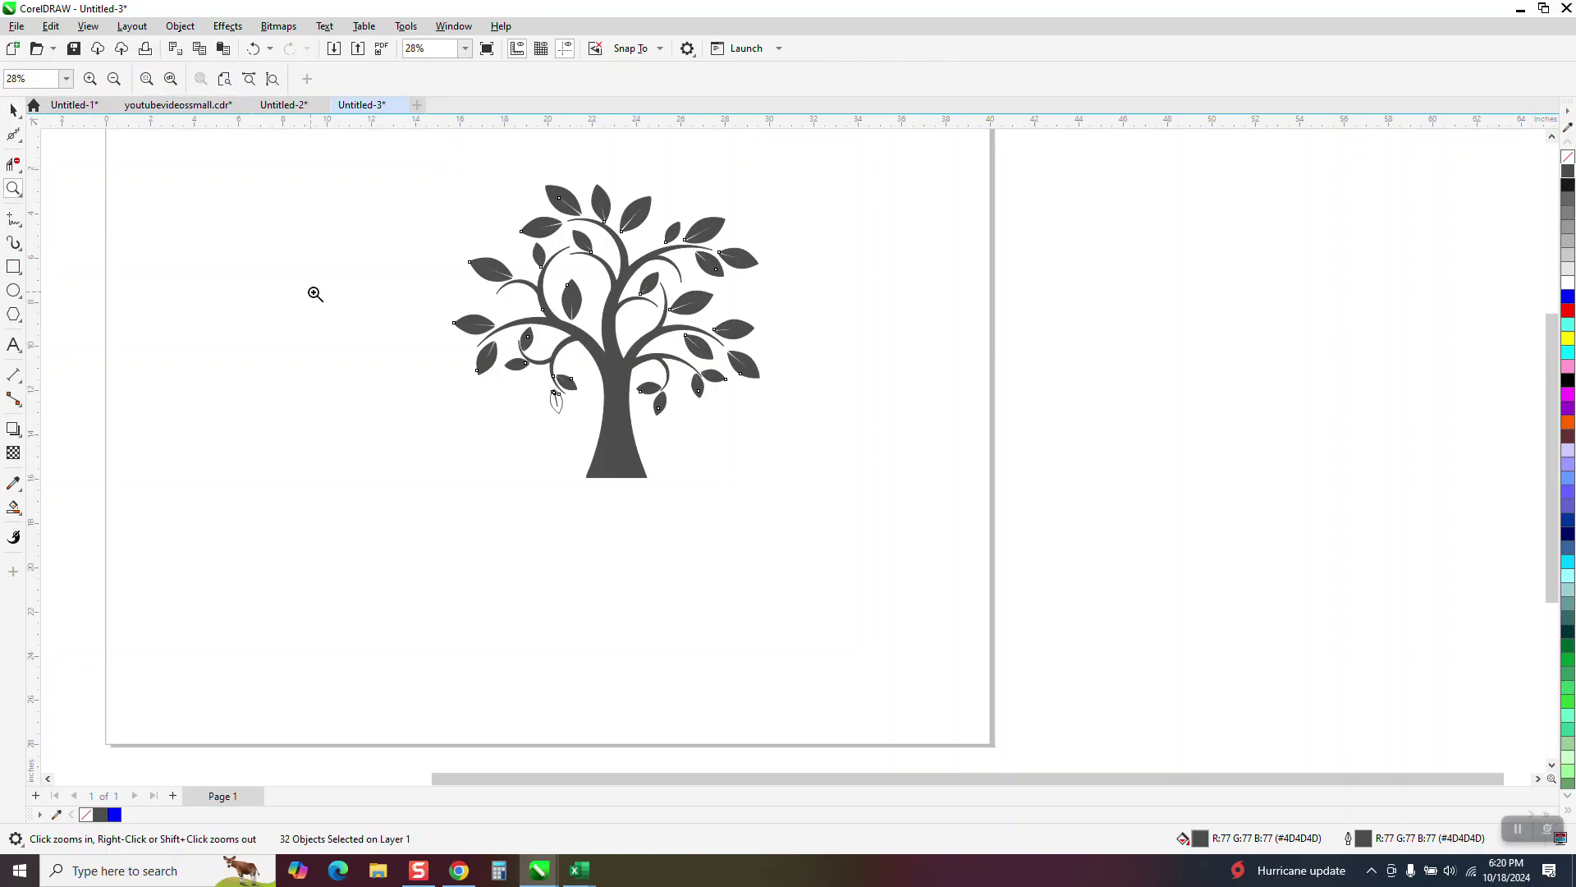
click(647, 433)
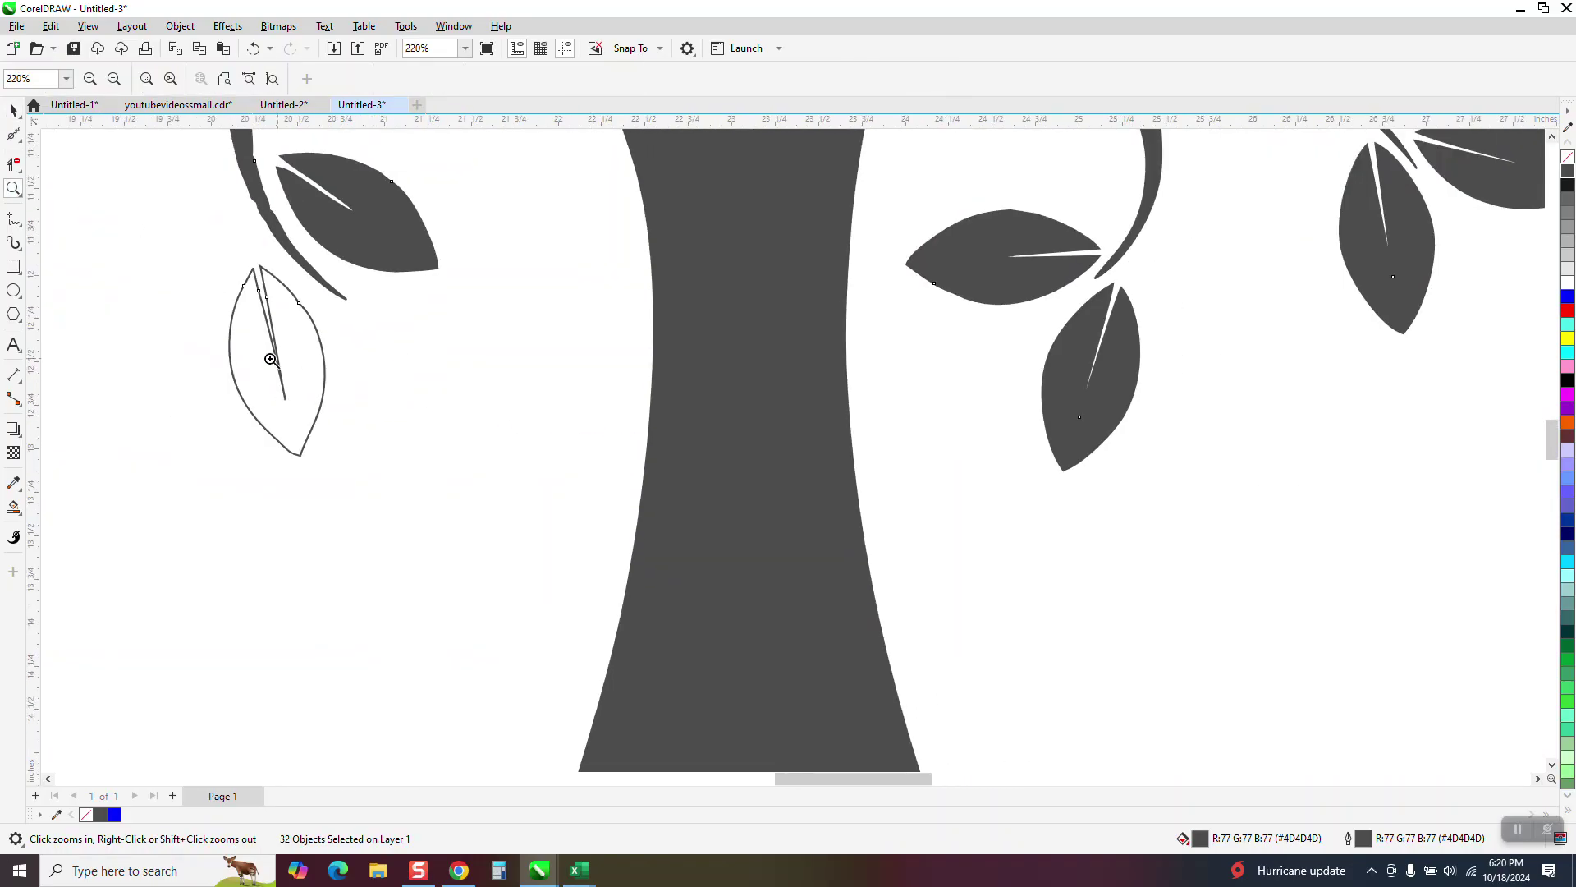
click(17, 511)
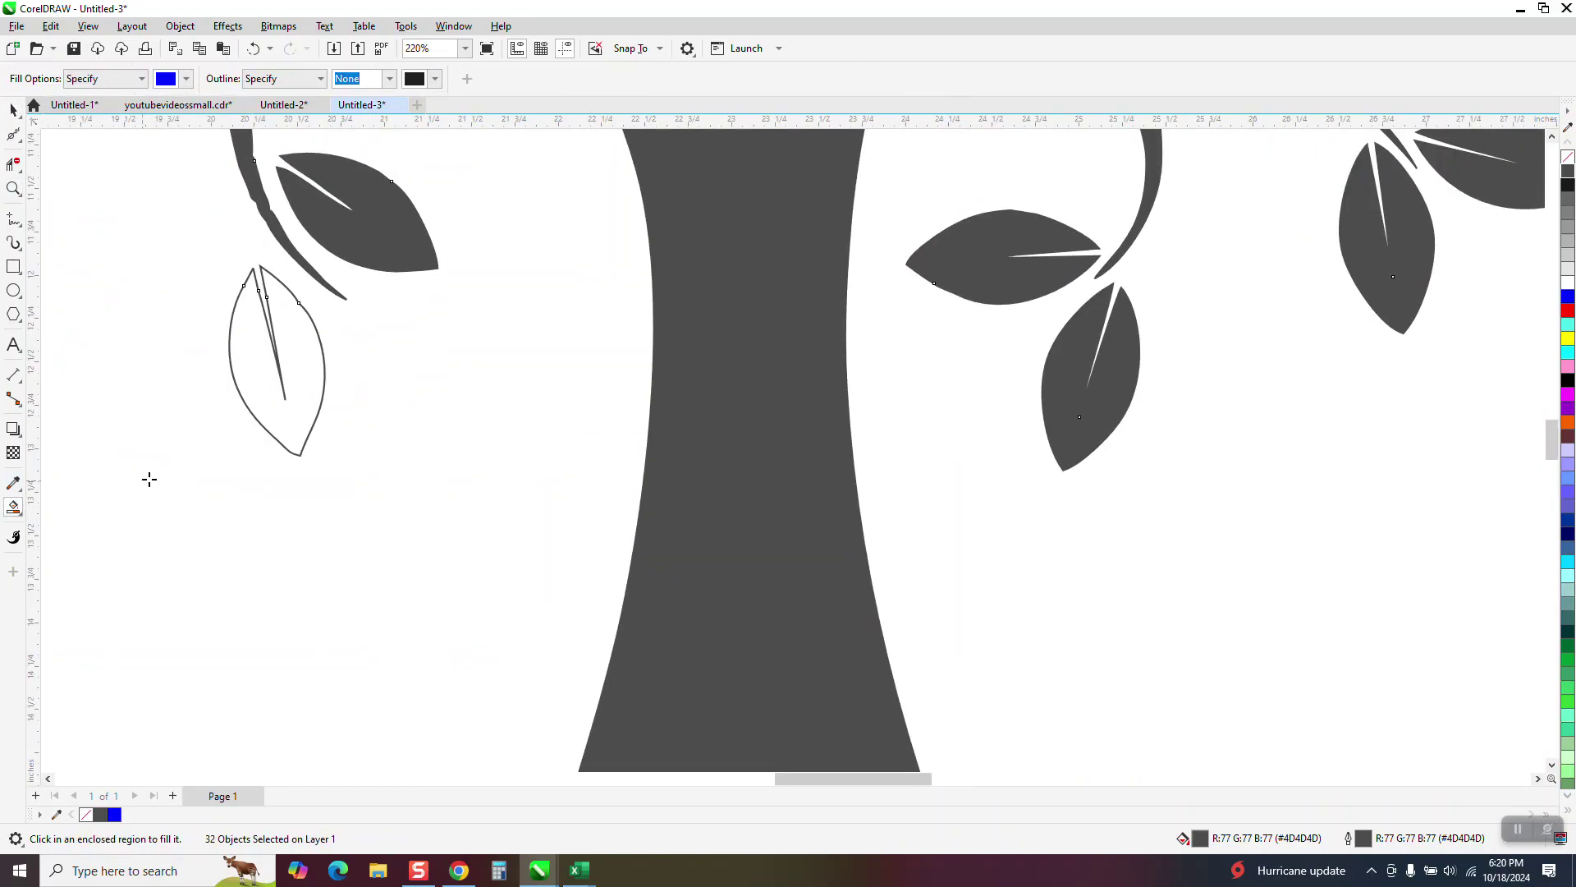
click(186, 78)
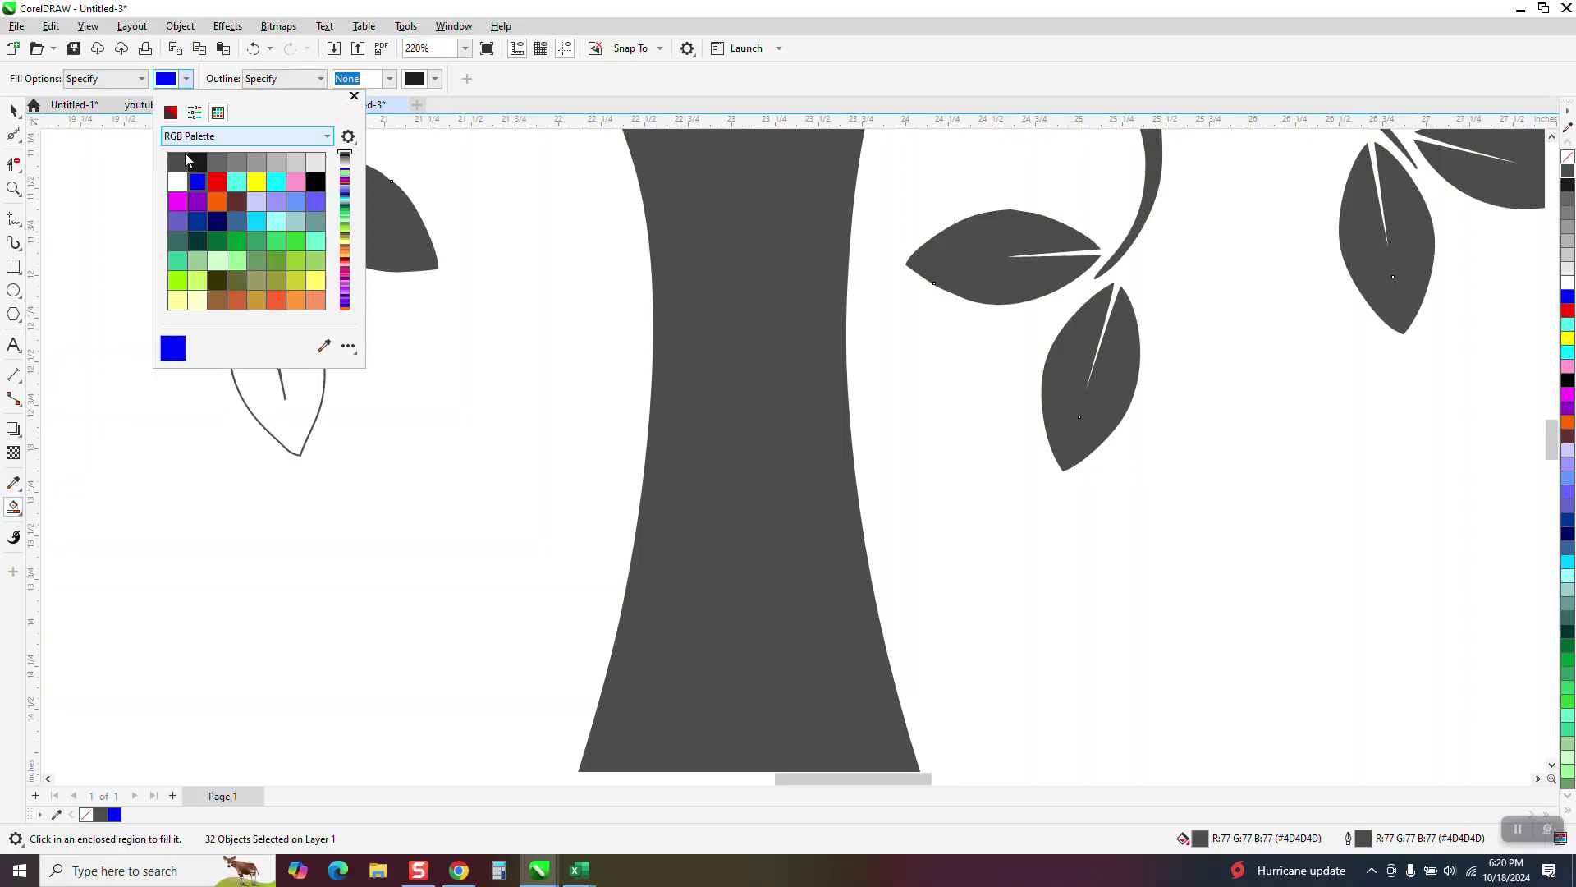
click(287, 401)
click(286, 399)
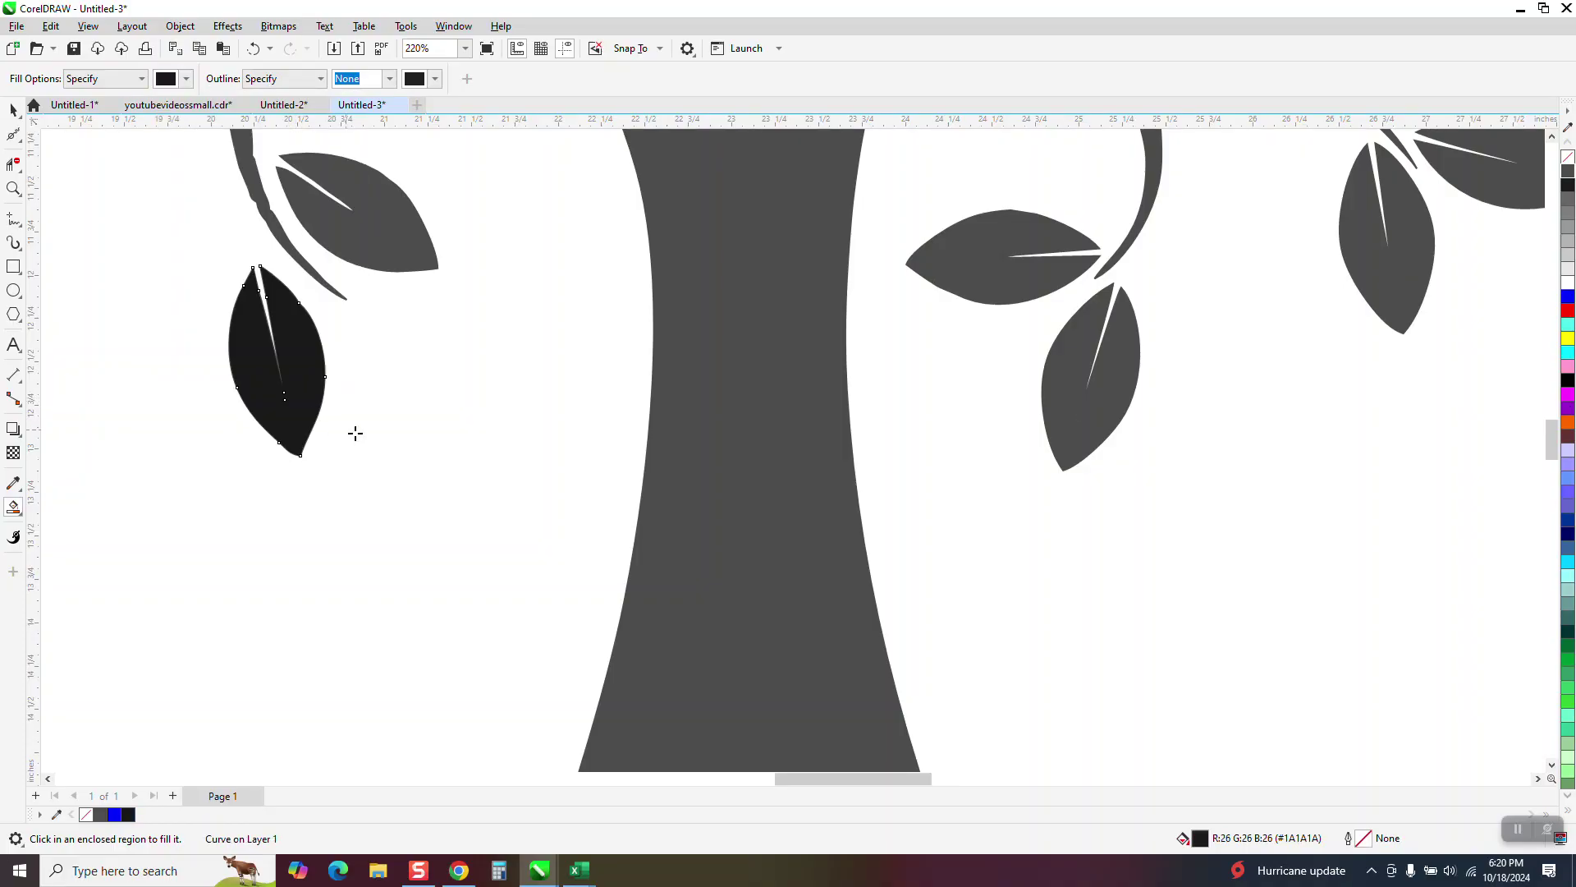
scroll(678, 393, down, 2)
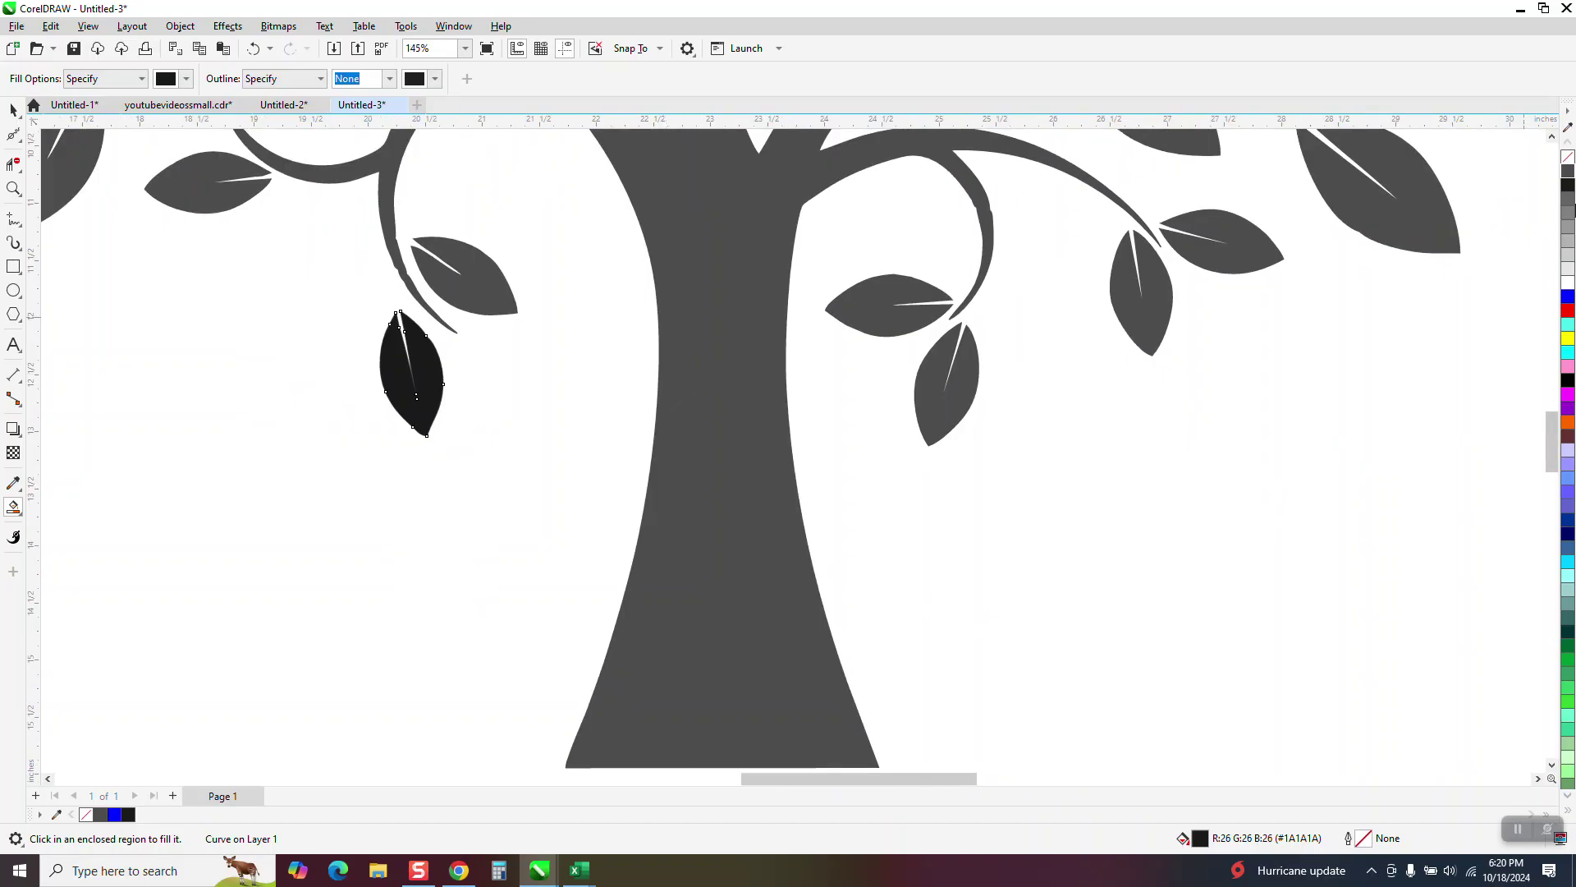
- Smart-fill the trunk with its branches and the five lower-right leaves with near-black #1A1A1A and no outline
click(702, 339)
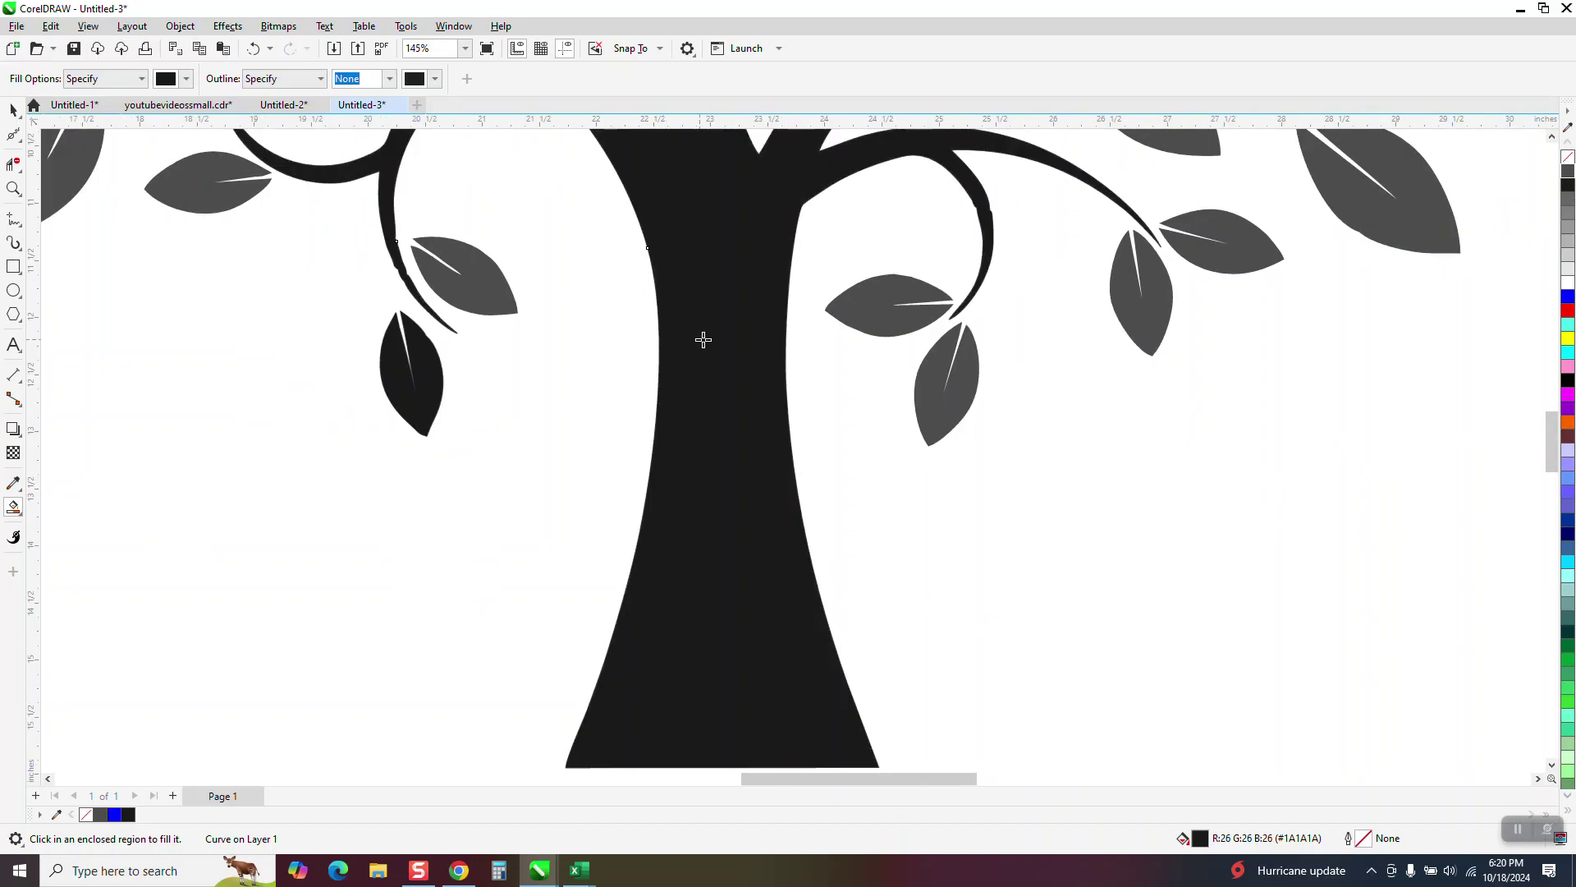
click(861, 285)
click(949, 395)
click(1124, 321)
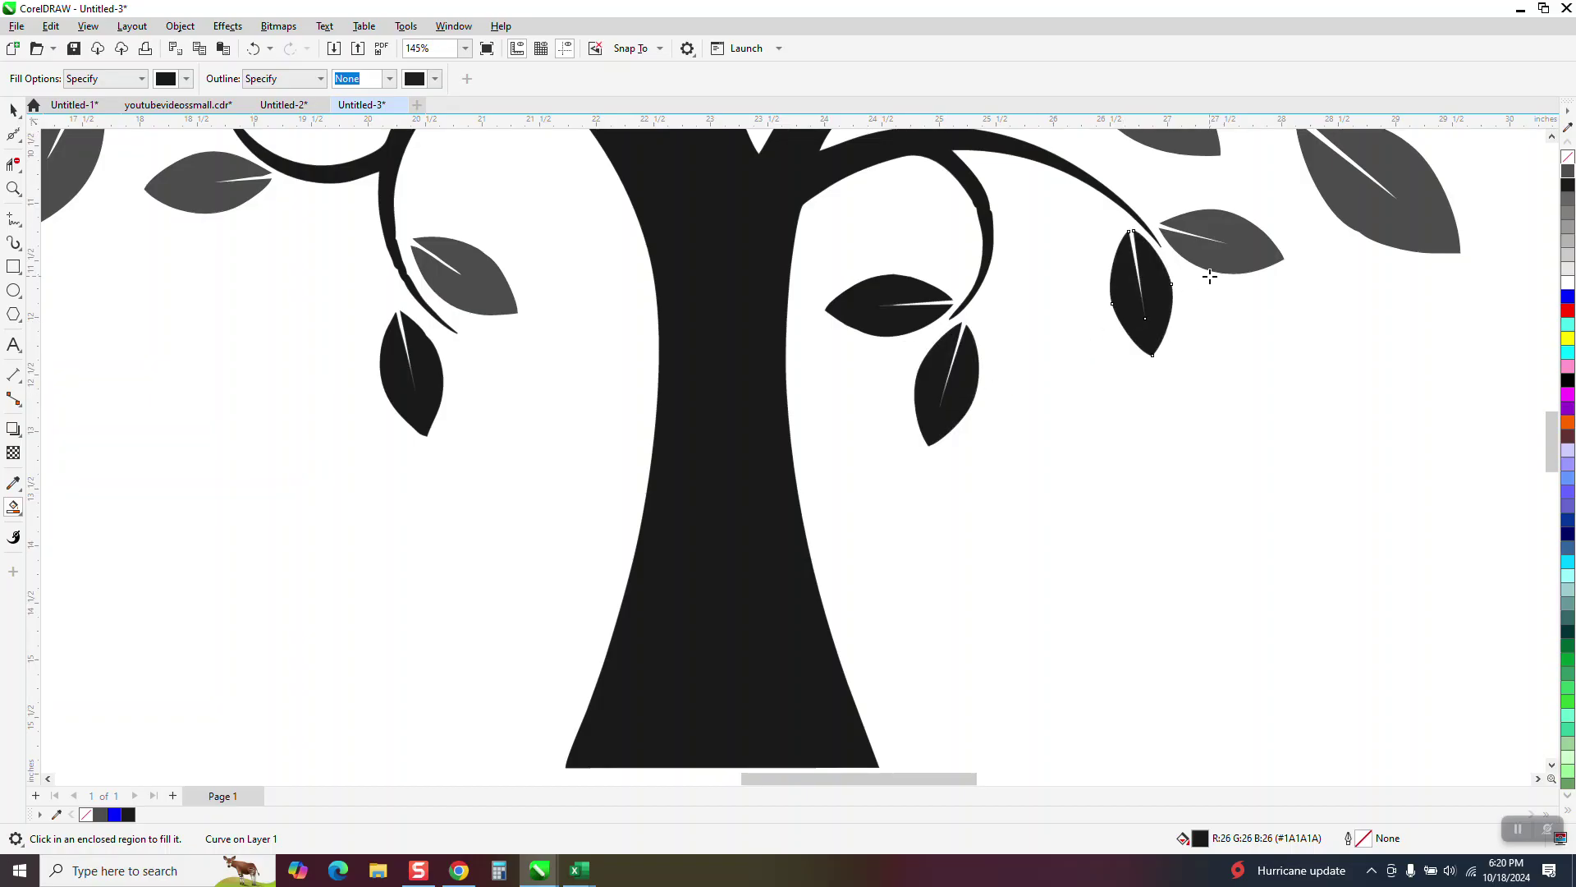
click(1238, 264)
click(1376, 232)
- Fill the small horizontal leaf at the tree's lower left and the wide horizontal leaf at its far right with light gray #B3B3B3
scroll(772, 398, down, 2)
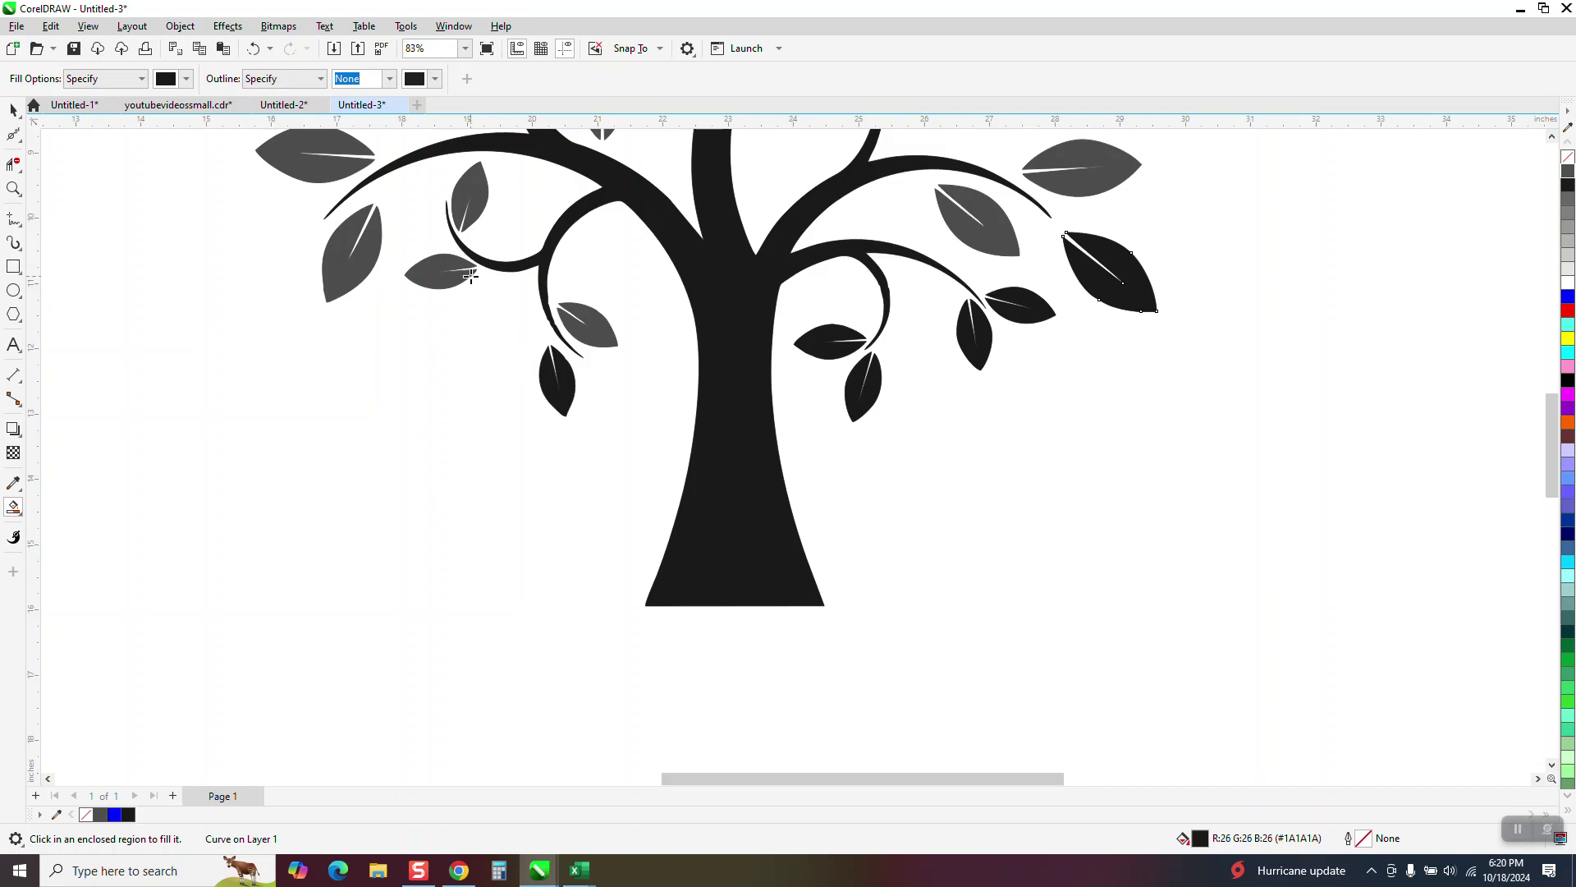
click(13, 109)
click(421, 277)
click(1569, 243)
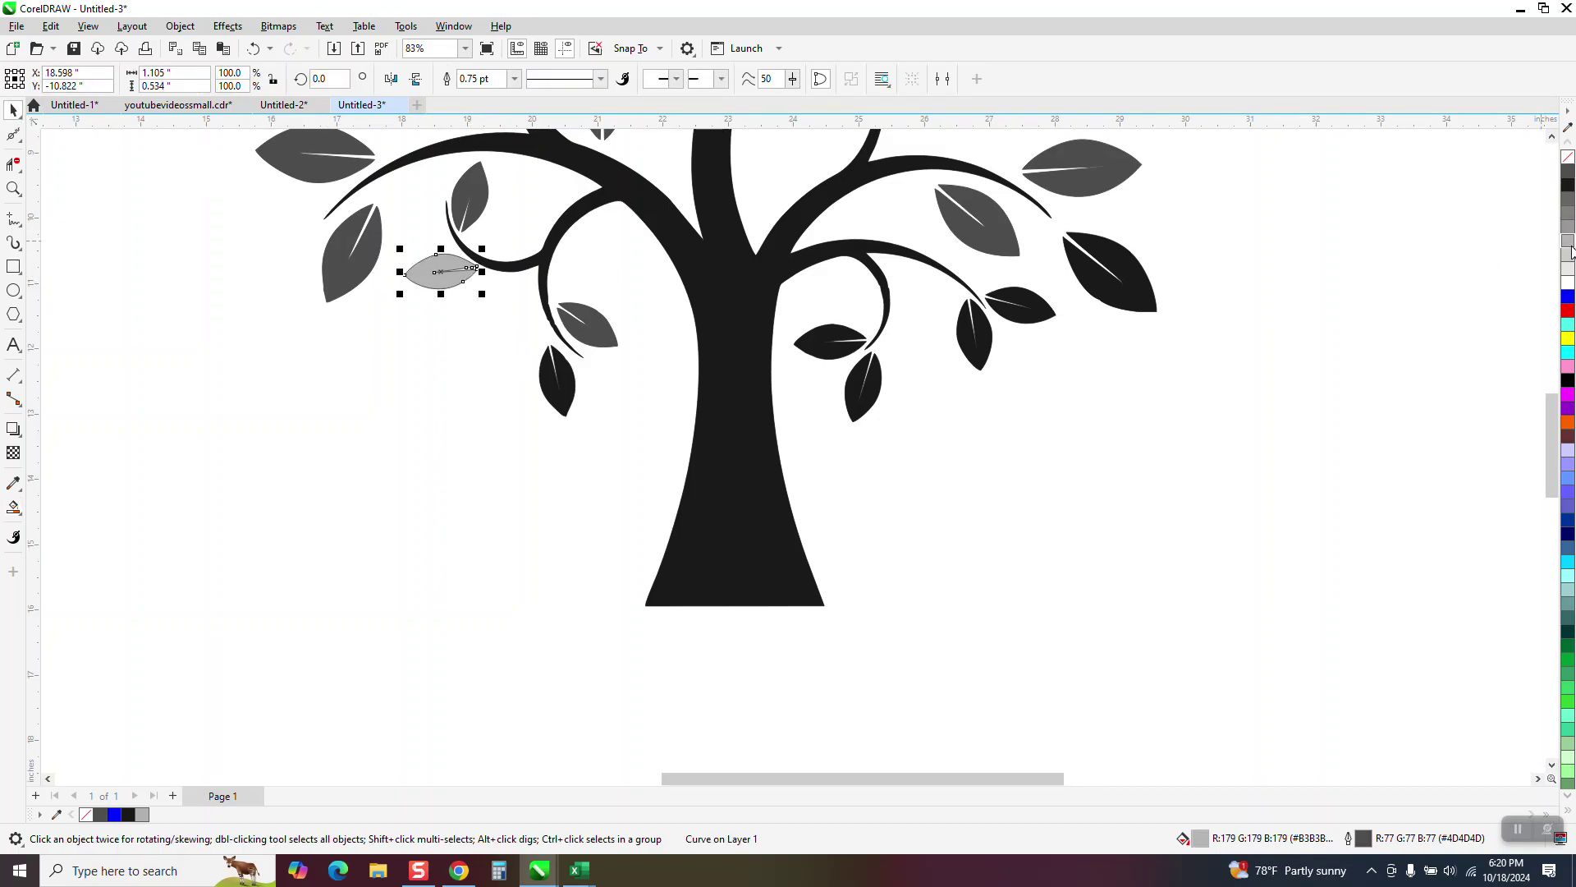
click(1101, 174)
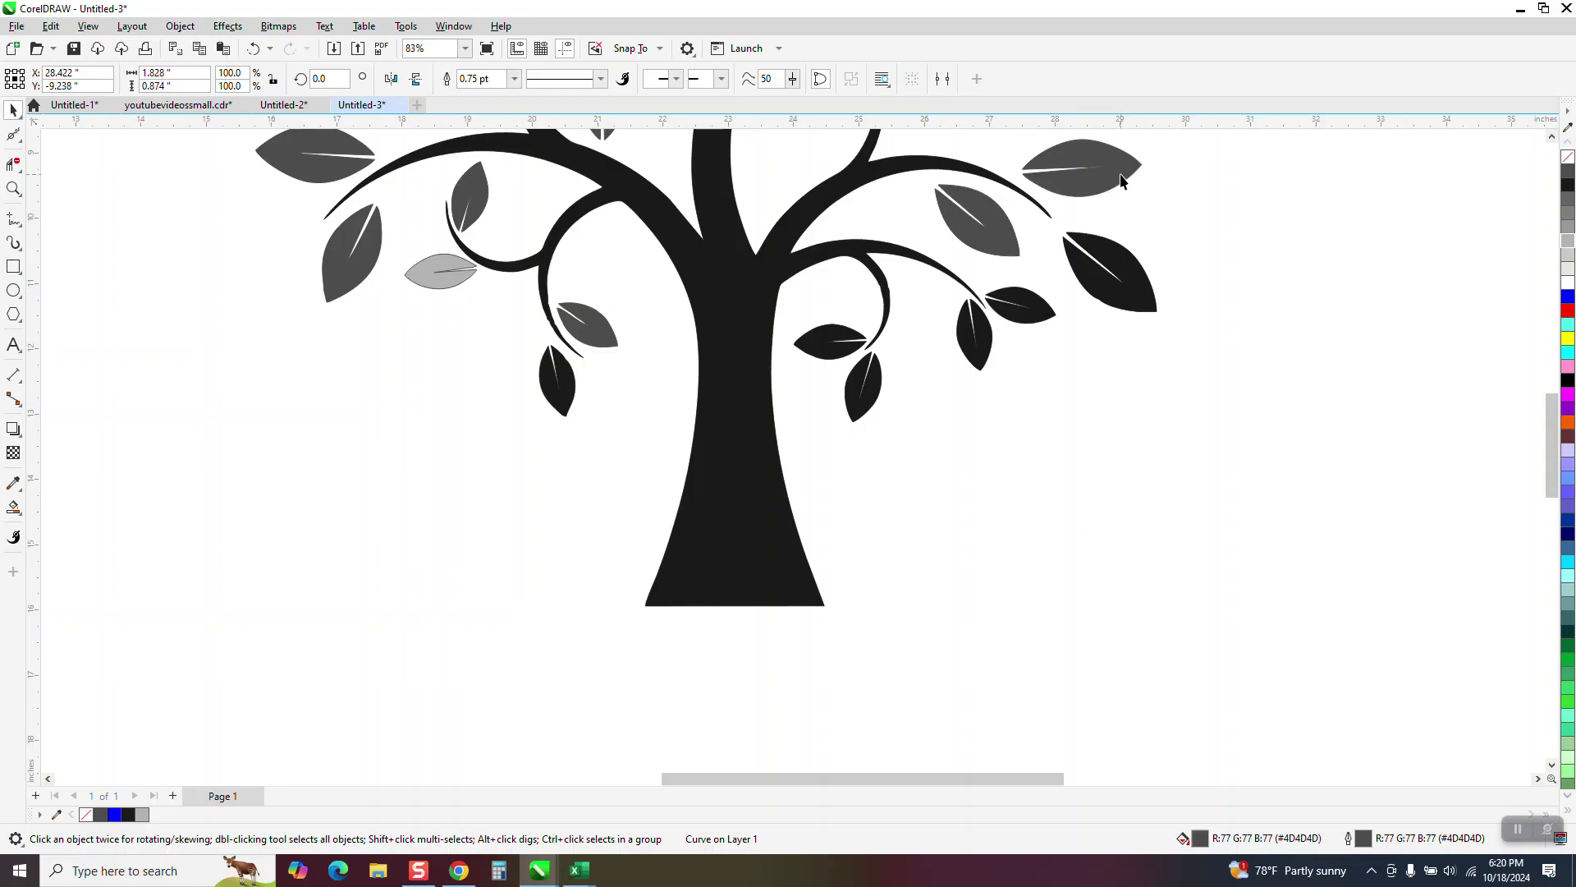
click(1569, 243)
- Fill the small upright leaf at the upper left with gray #CCCCCC and the leaf below the upper-right branch tip with #E6E6E6
scroll(1032, 468, down, 1)
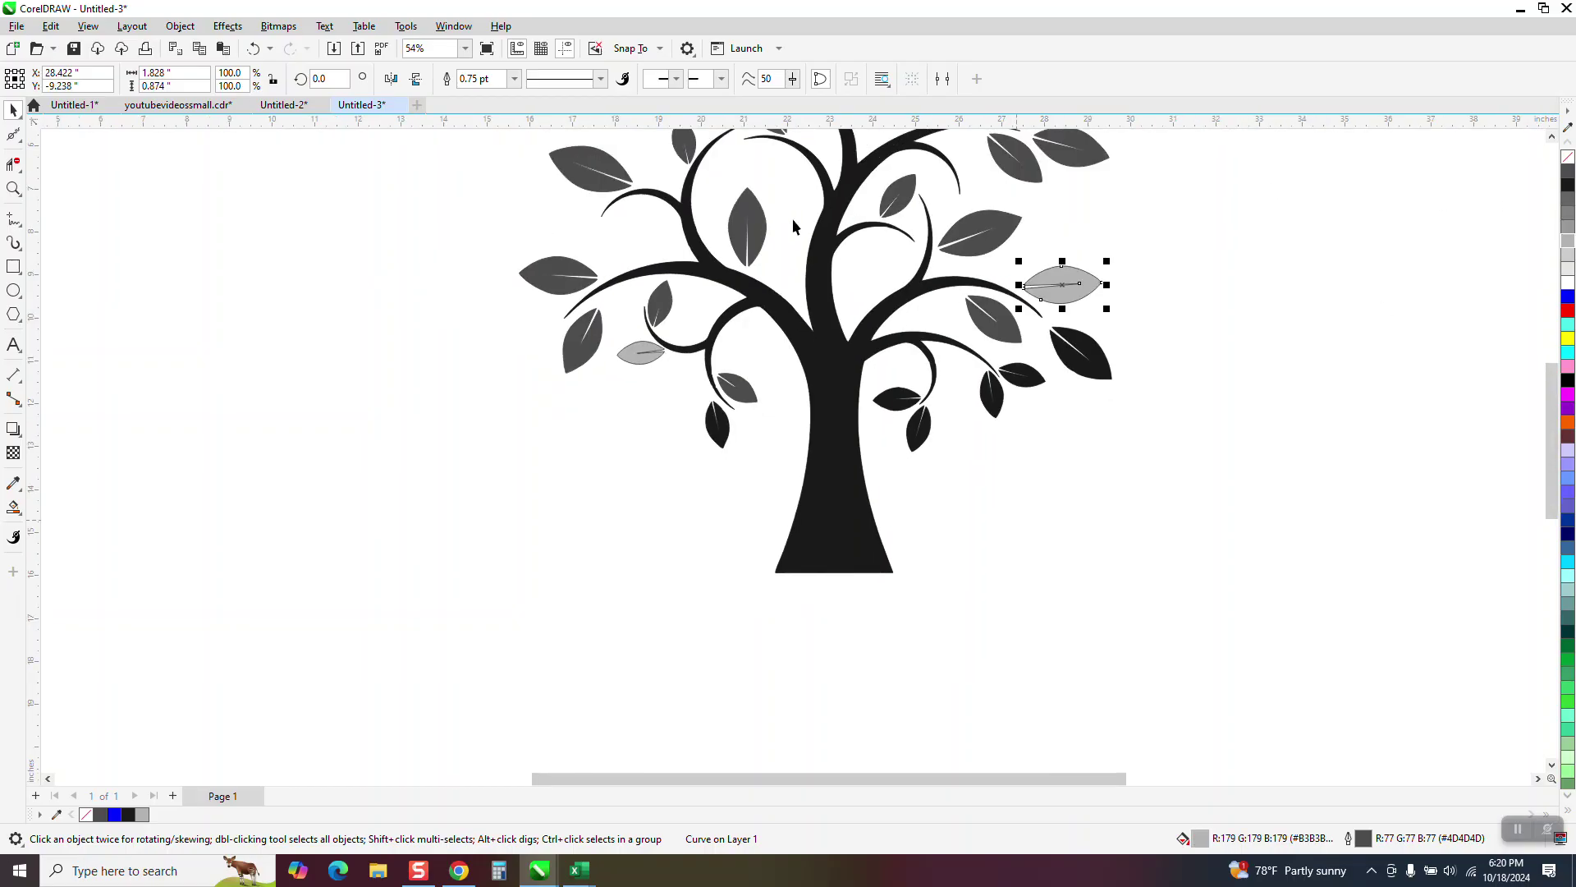
scroll(798, 224, down, 1)
click(737, 194)
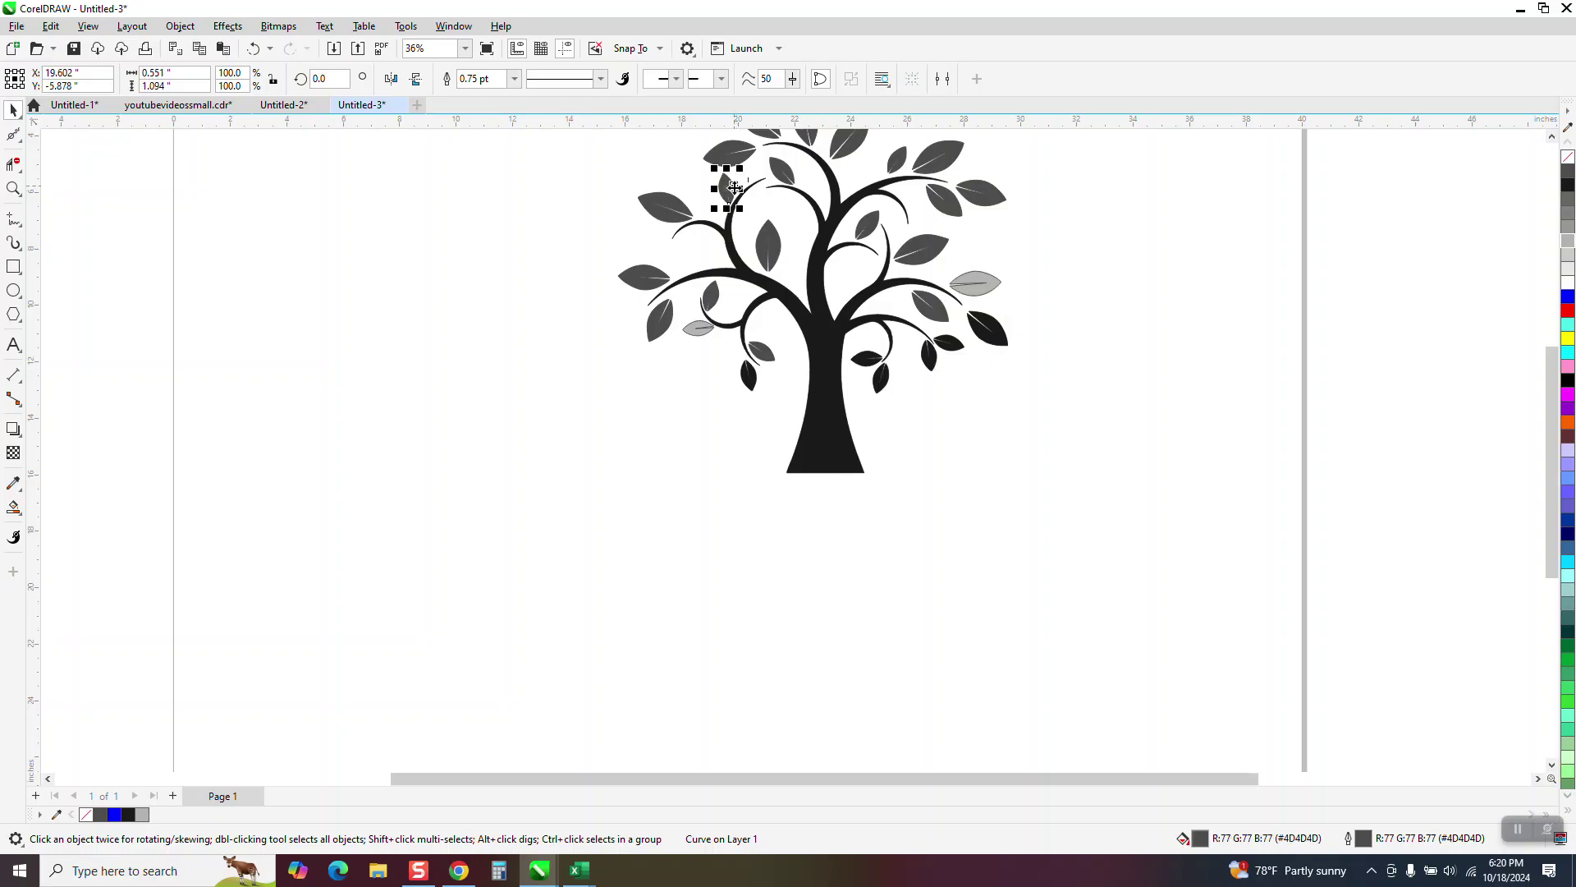
click(1569, 259)
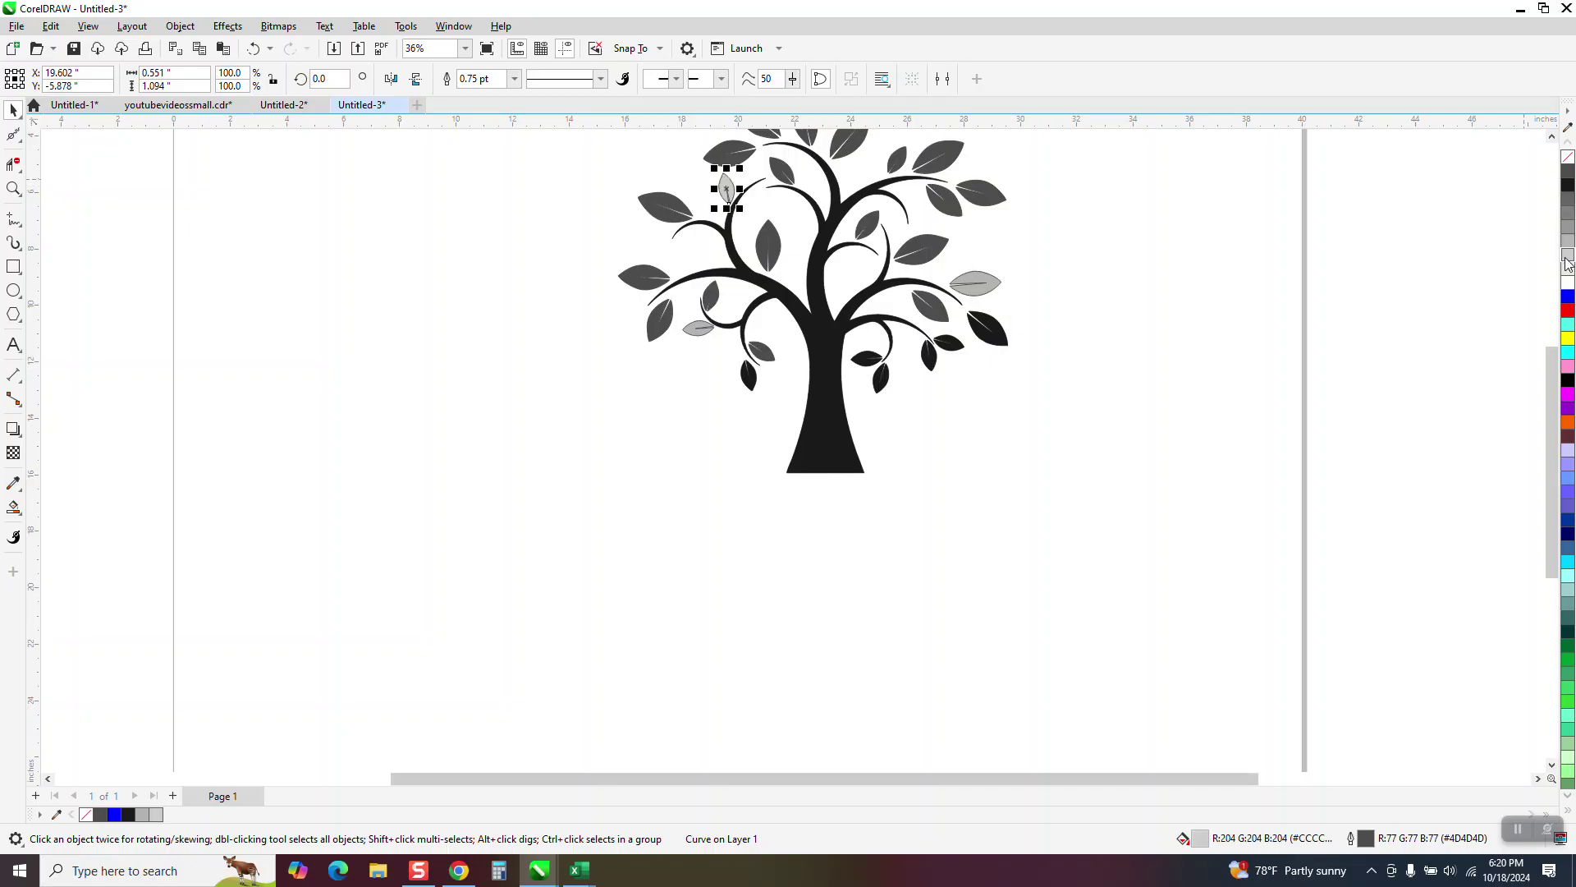
click(950, 211)
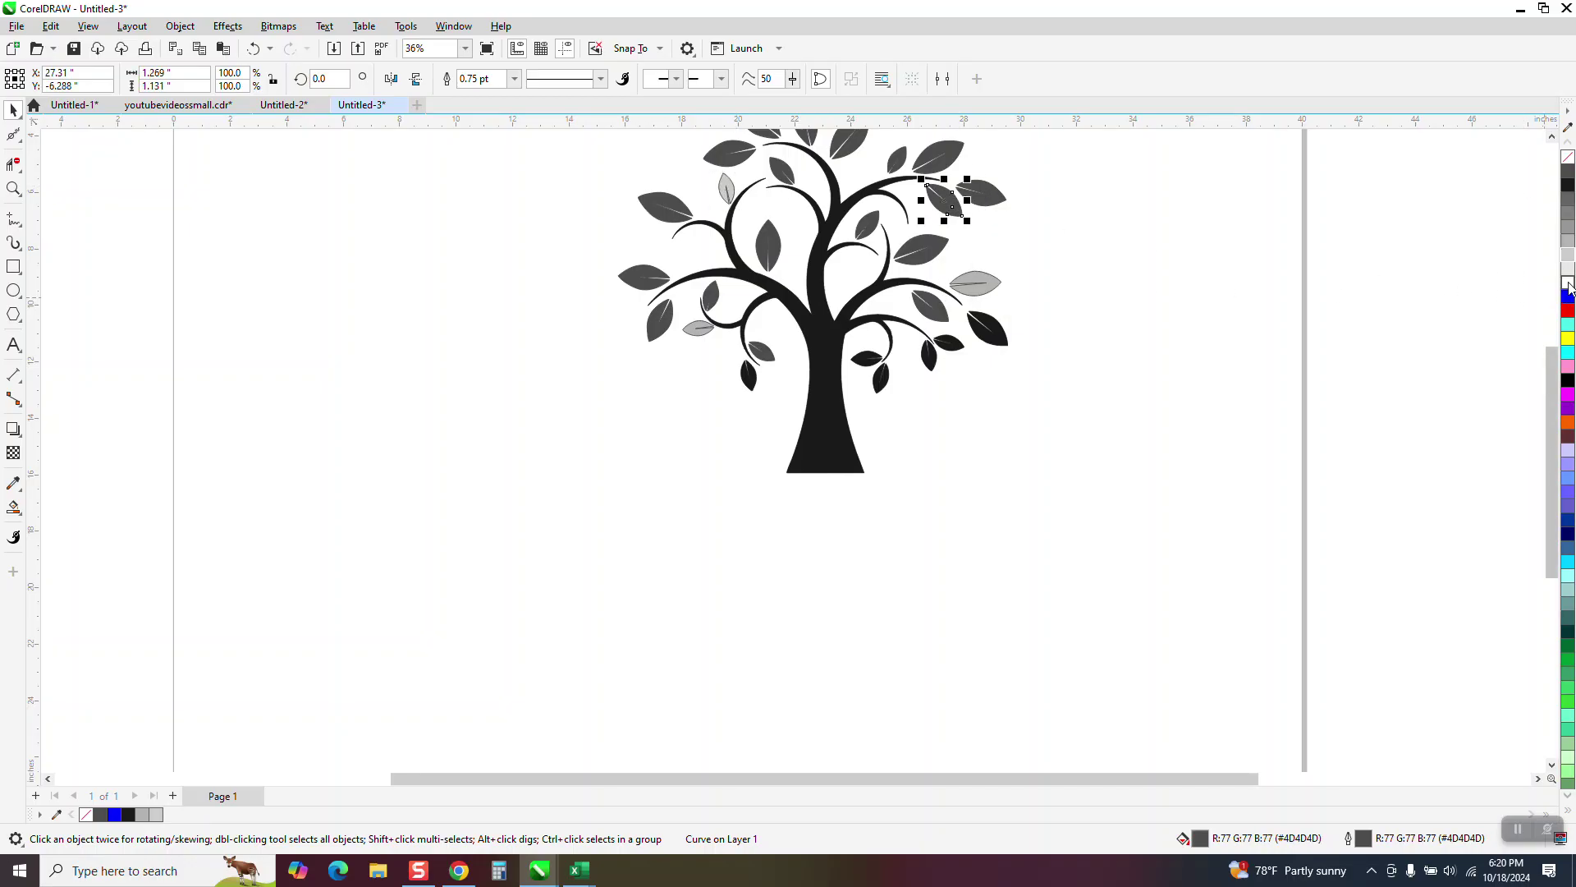
click(1569, 276)
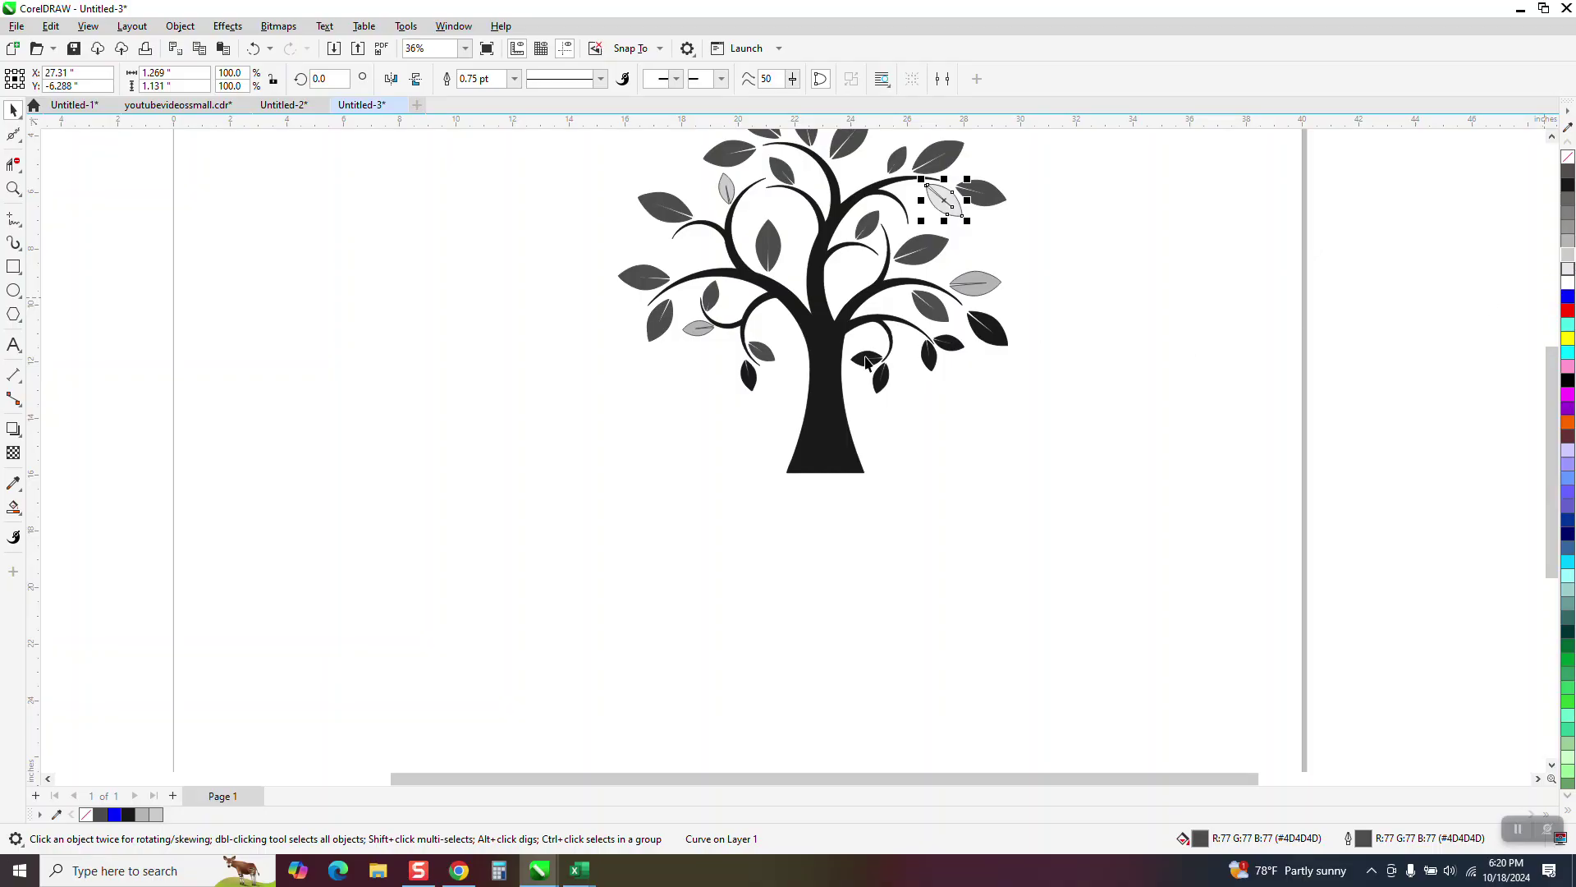
- Examine the fill and outline of the palest upper-right leaf up close, and compare the leaf shades across the whole tree
click(13, 189)
scroll(1094, 431, up, 3)
scroll(979, 433, down, 2)
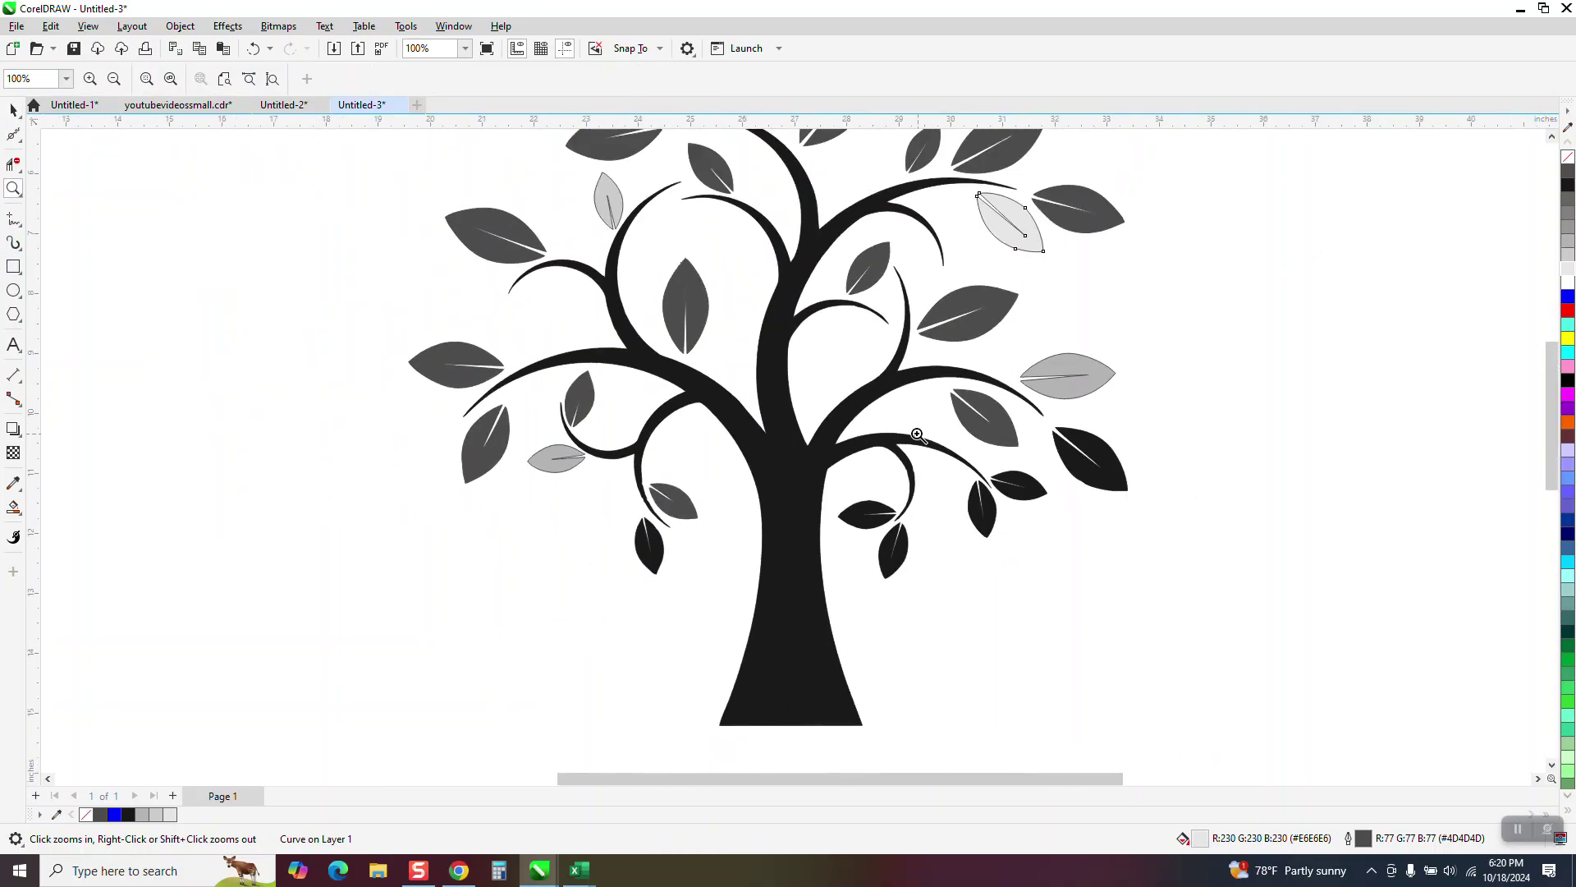
drag(968, 207, 1119, 342)
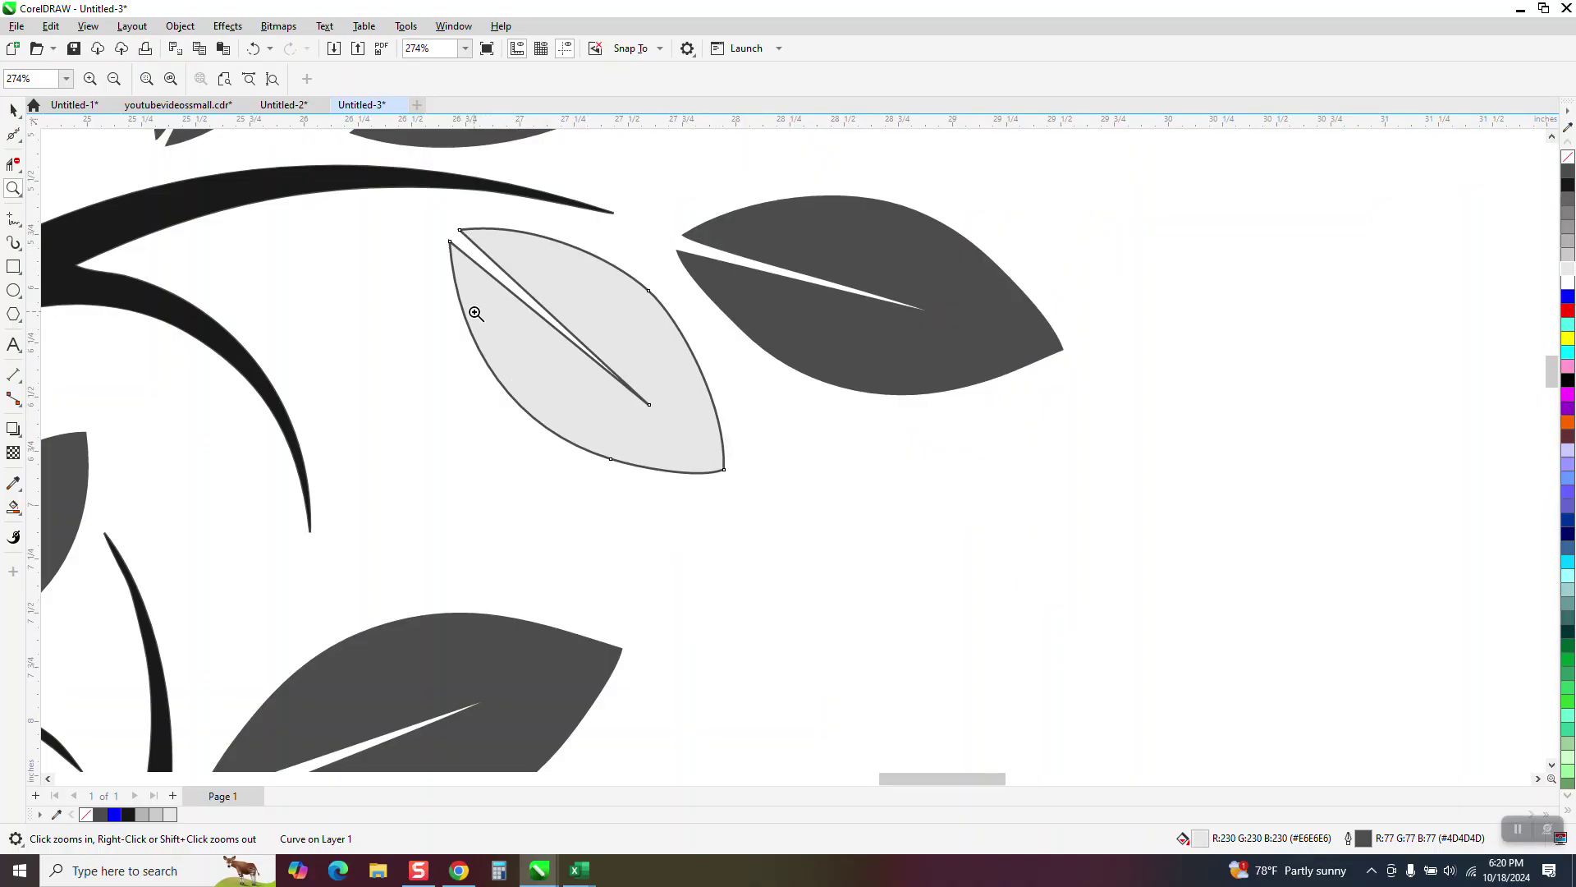
scroll(862, 441, down, 5)
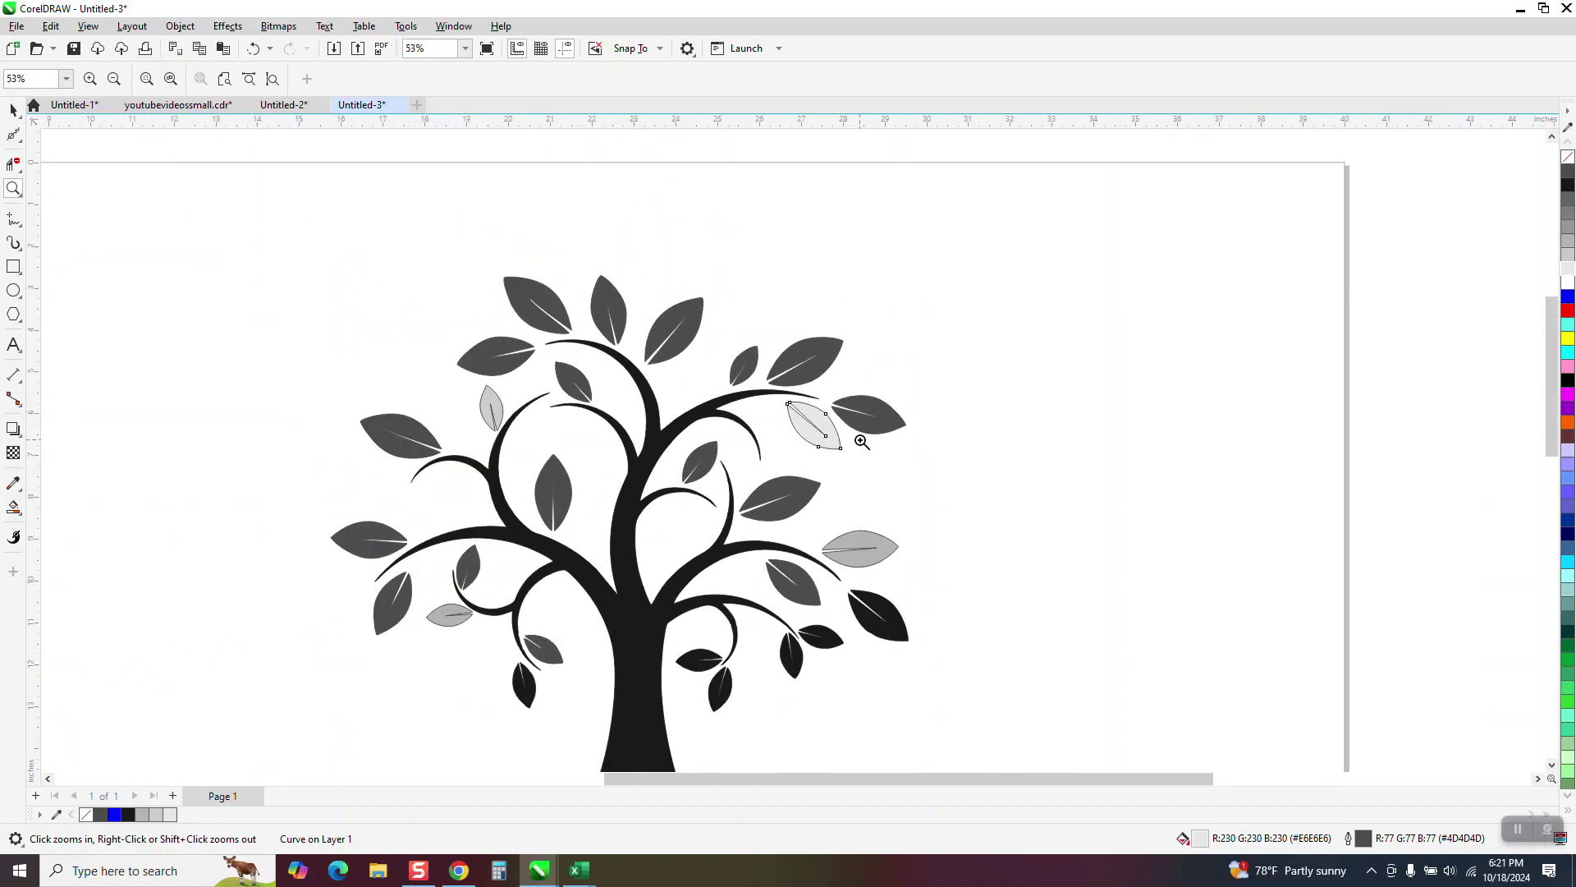
scroll(862, 441, down, 2)
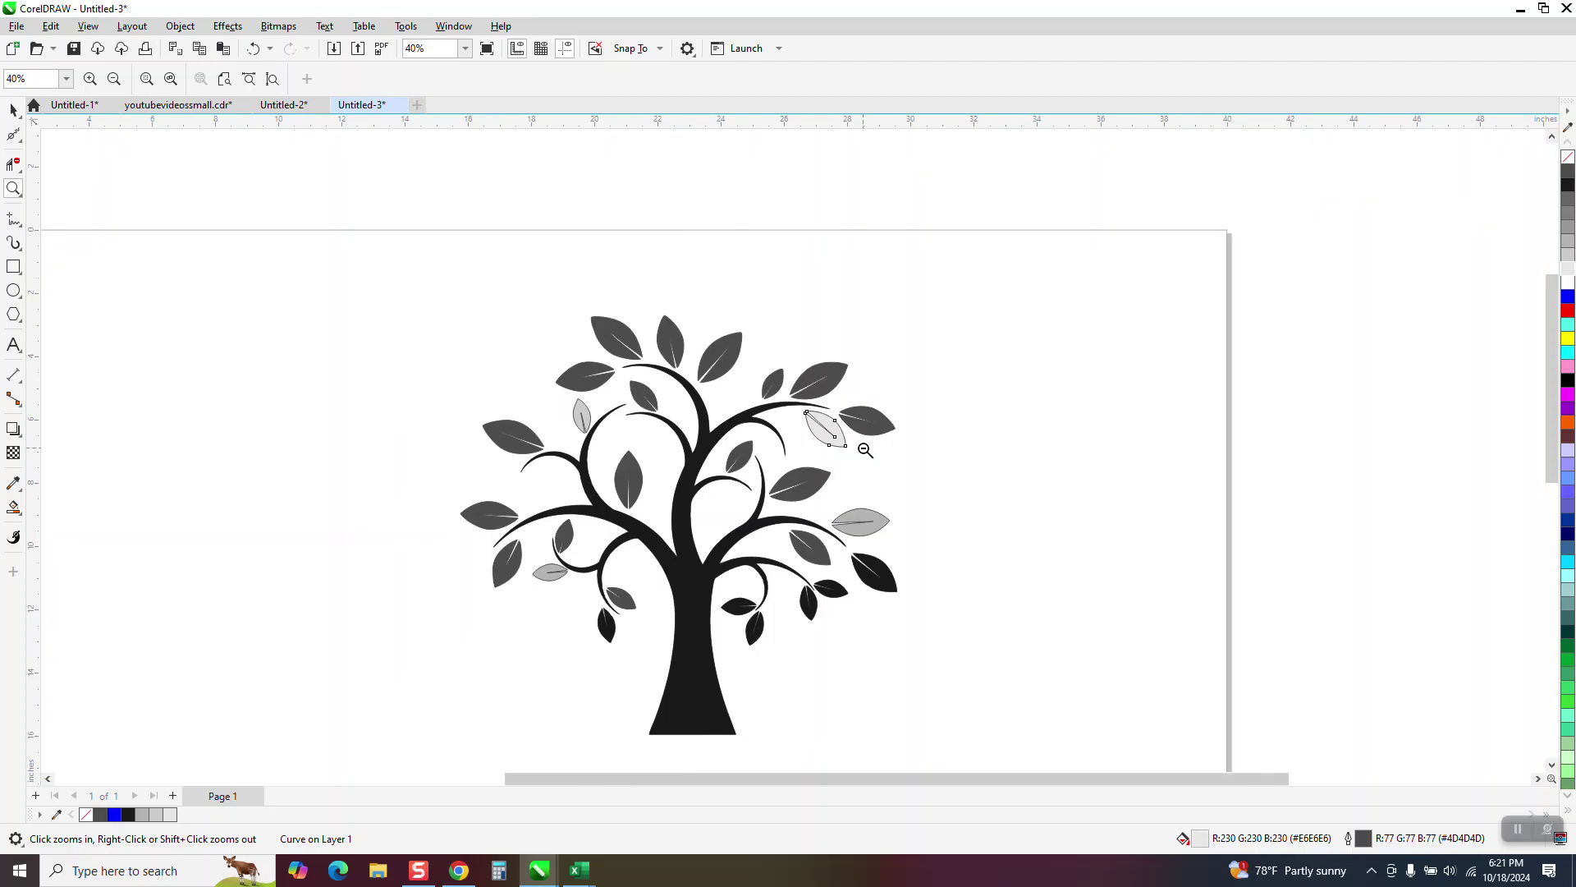